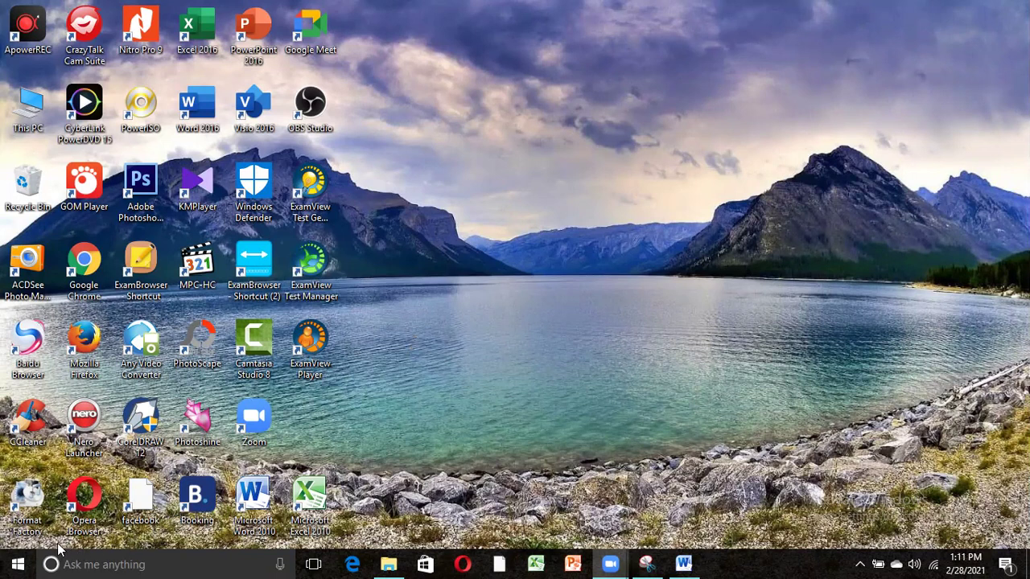
{"action": "left_click", "coordinate": [18, 563]}
{"action": "left_click_drag", "start_coordinate": [226, 133], "coordinate": [237, 261]}
{"action": "scroll", "coordinate": [217, 233], "scroll_direction": "down", "scroll_amount": 1}
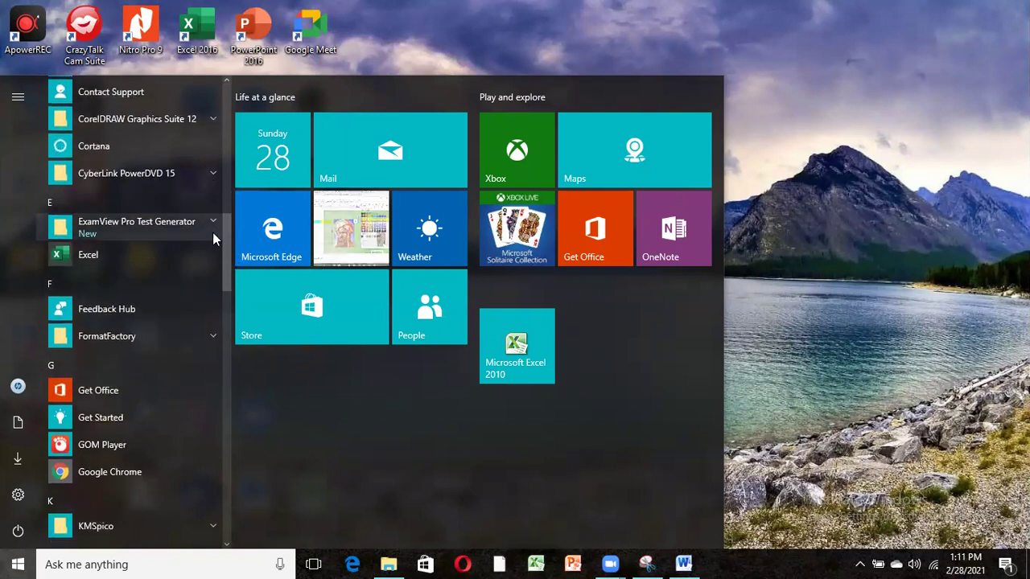
{"action": "left_click", "coordinate": [213, 222]}
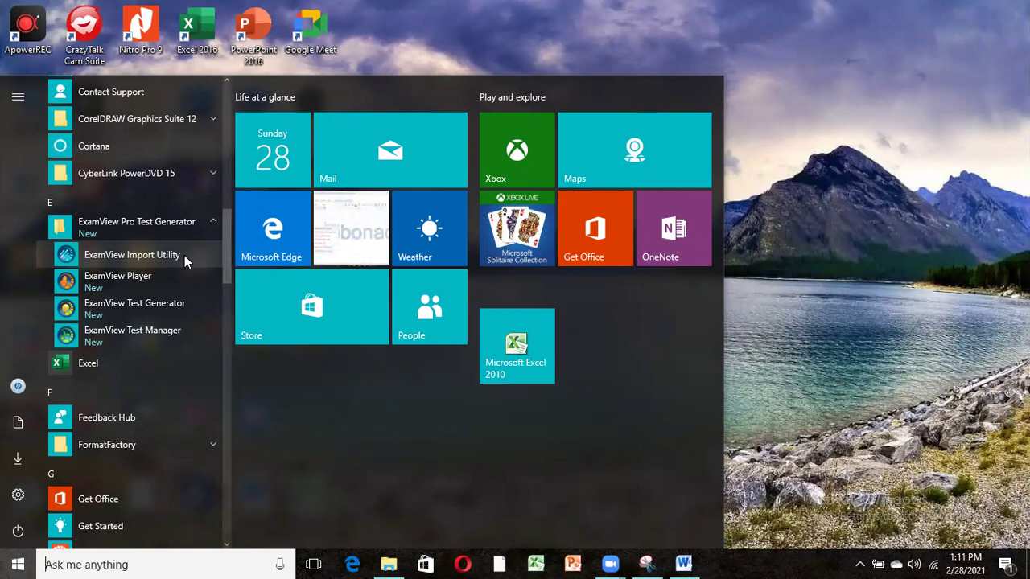
{"action": "left_click", "coordinate": [753, 259]}
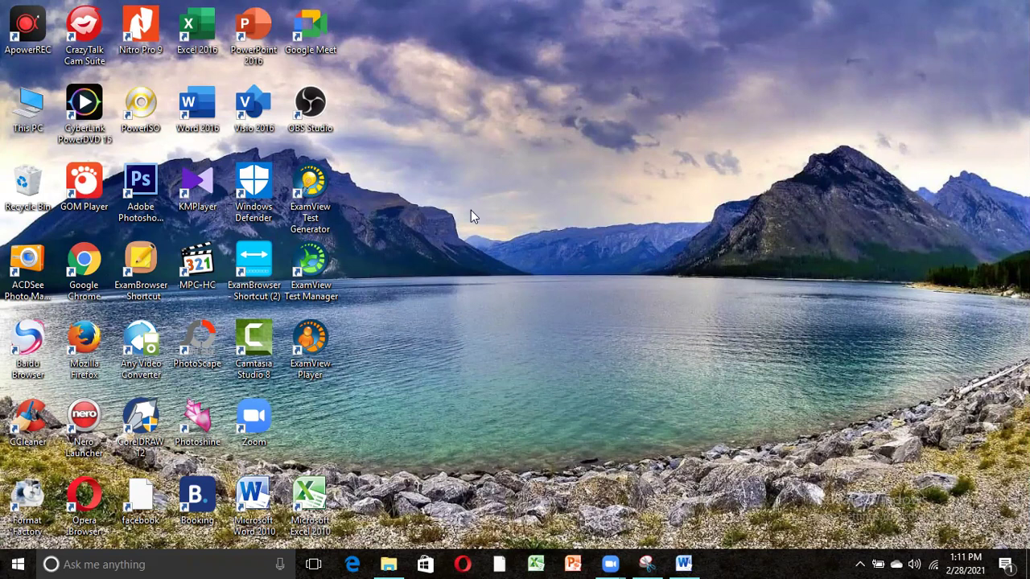
Launch ExamView Test Generator and create a new question bank titled "Matematika Wajib" with the subtitle "Kelas XII".
{"action": "double_click", "coordinate": [312, 191]}
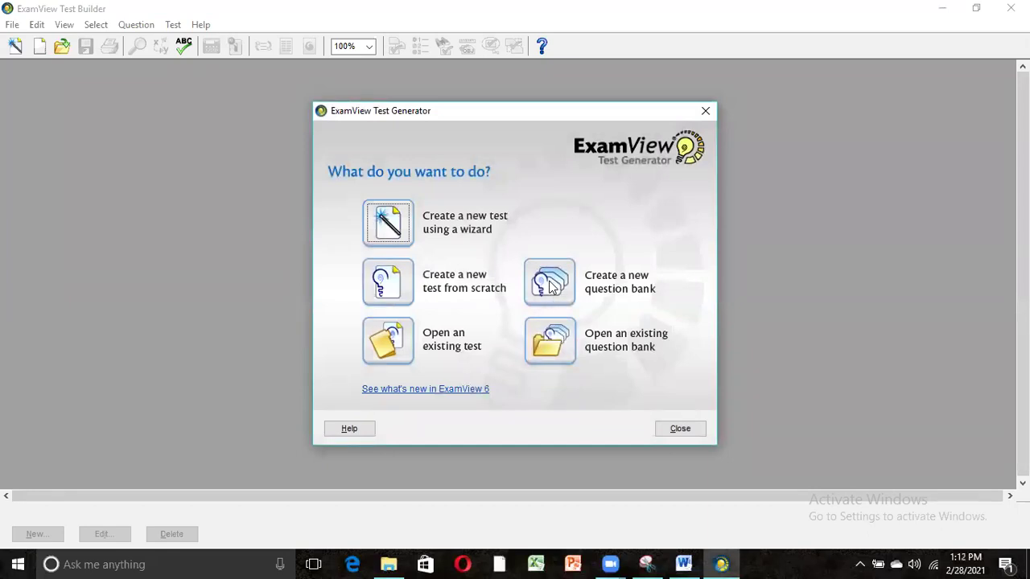
{"action": "left_click", "coordinate": [550, 285]}
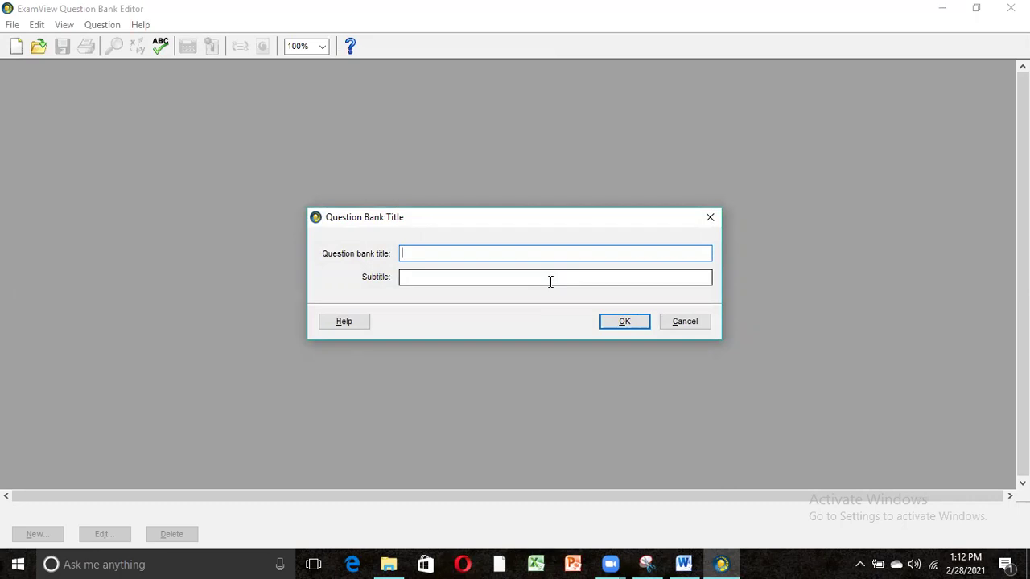
{"action": "type", "text": "Matematika Wajib"}
{"action": "left_click", "coordinate": [484, 280]}
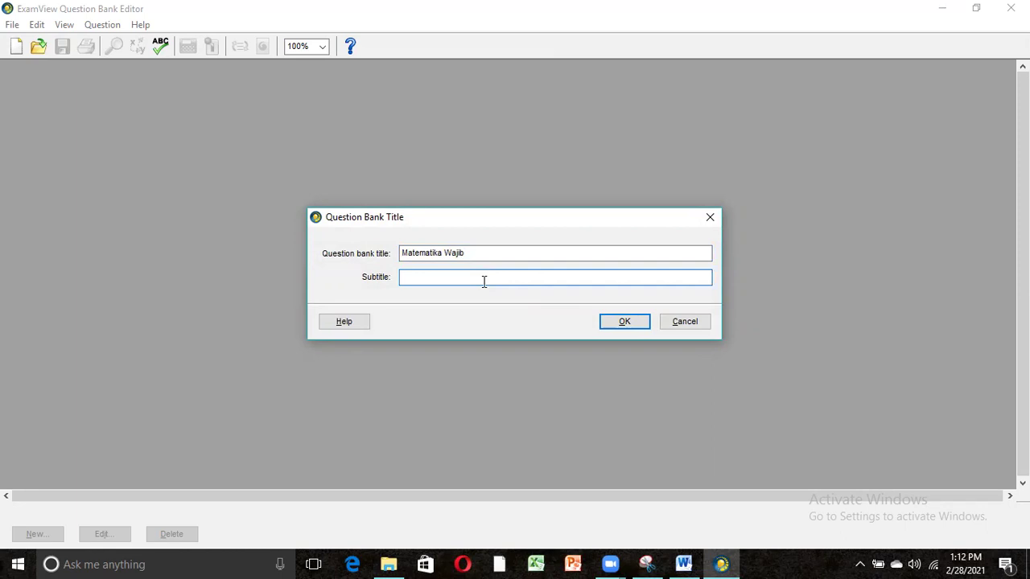
{"action": "type", "text": "Kelas XII"}
{"action": "left_click", "coordinate": [625, 321]}
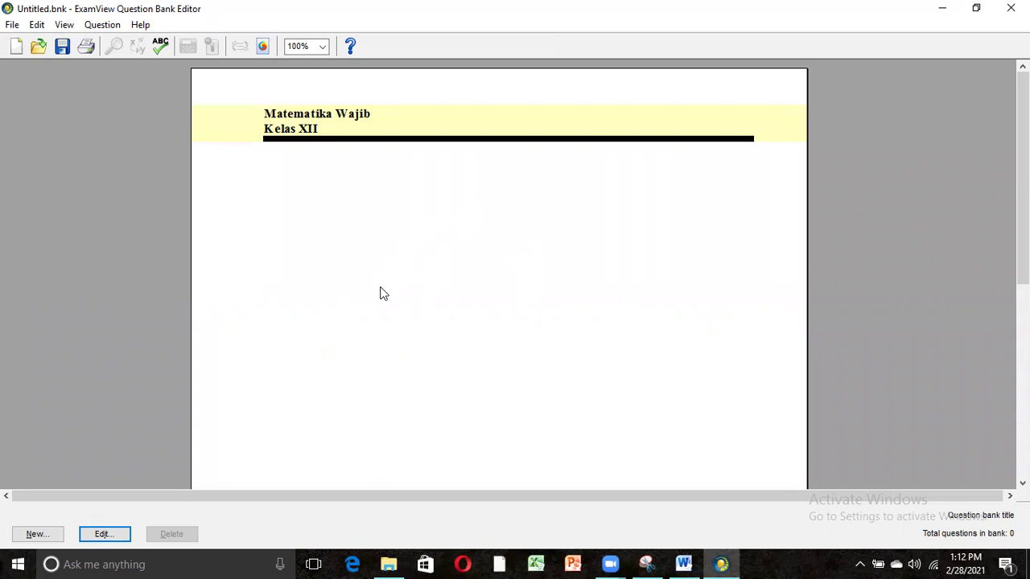
Add a new multiple choice question with its answers in one column and five choices.
{"action": "left_click", "coordinate": [52, 537]}
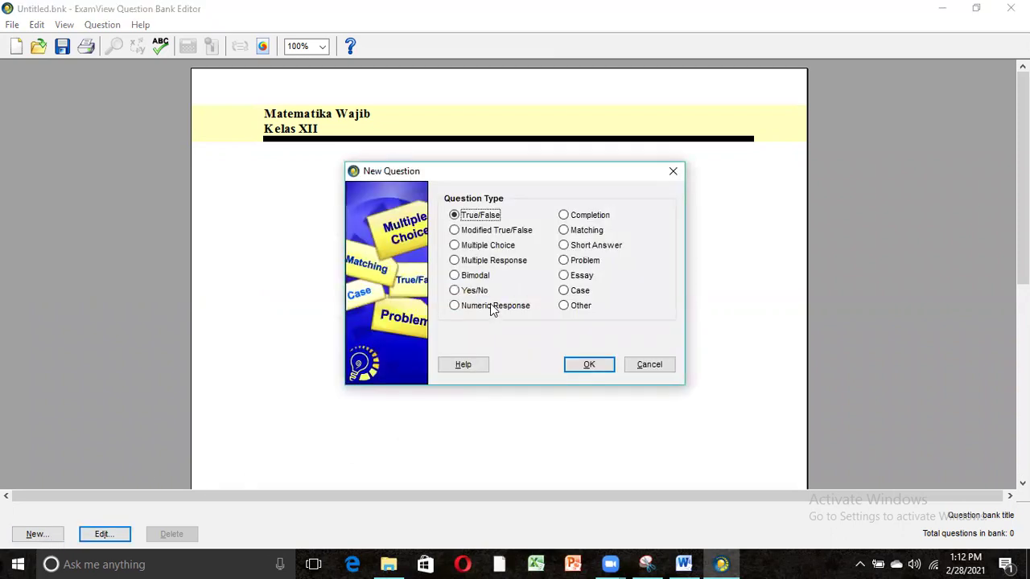
{"action": "left_click", "coordinate": [483, 247]}
{"action": "left_click", "coordinate": [592, 364]}
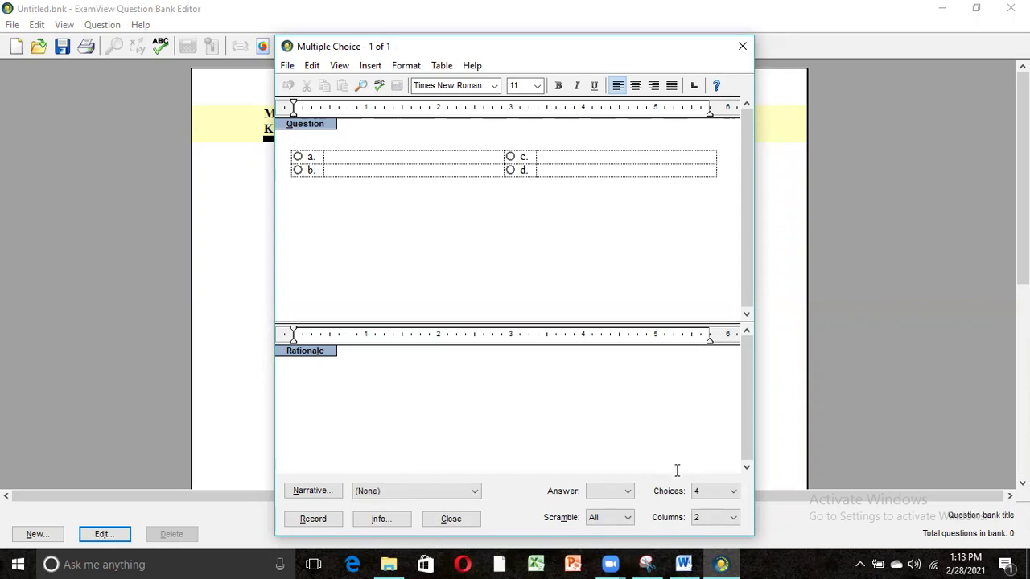
{"action": "left_click", "coordinate": [734, 518]}
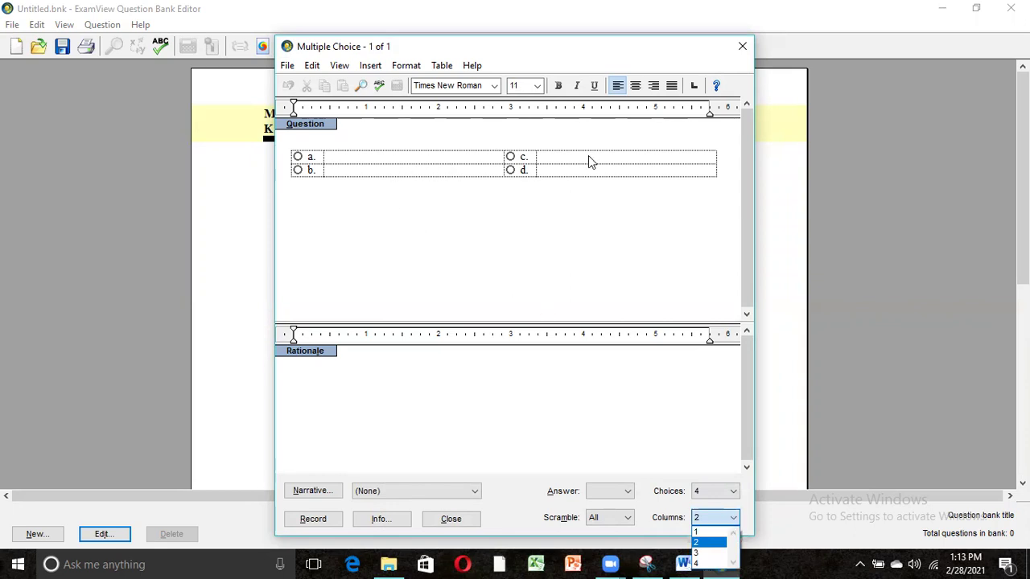
{"action": "left_click", "coordinate": [701, 534]}
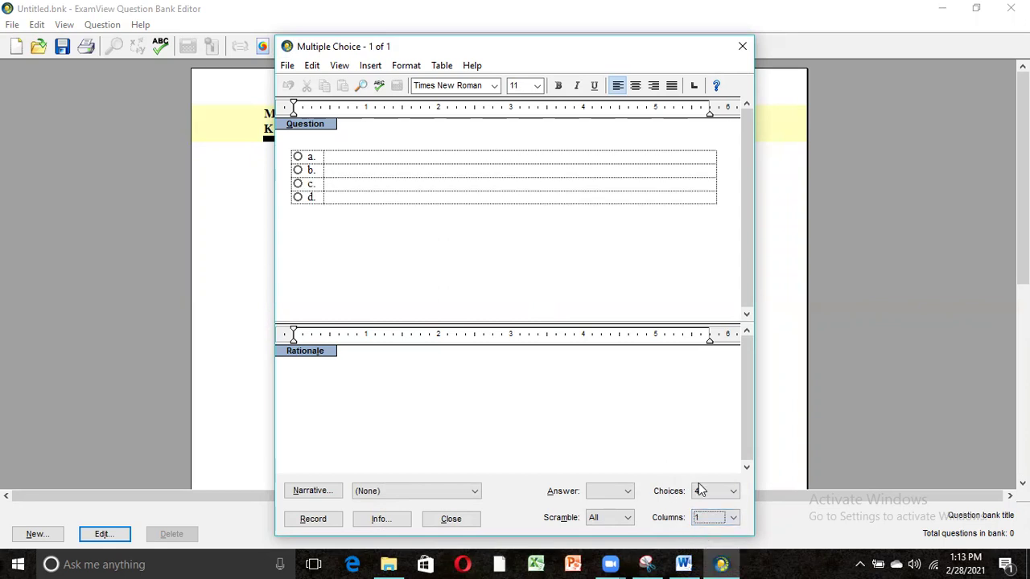
{"action": "left_click", "coordinate": [733, 491]}
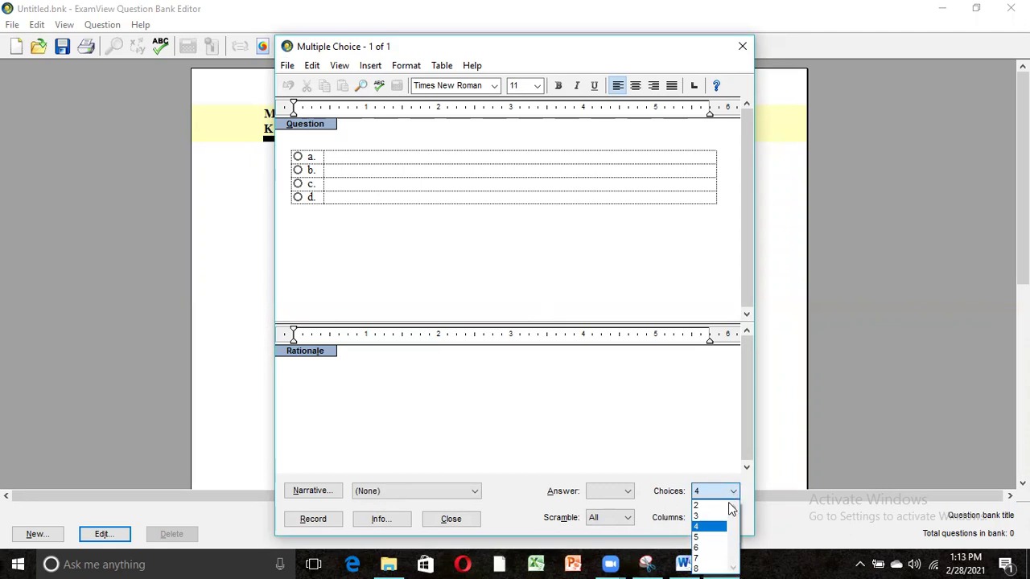
{"action": "left_click", "coordinate": [707, 536]}
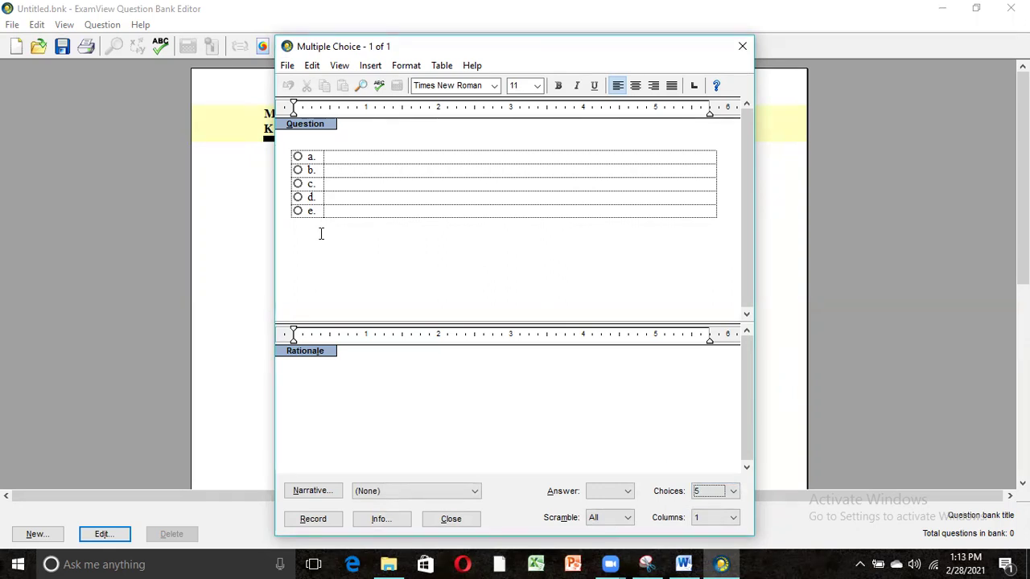
{"action": "left_click", "coordinate": [304, 143]}
{"action": "left_click", "coordinate": [371, 66]}
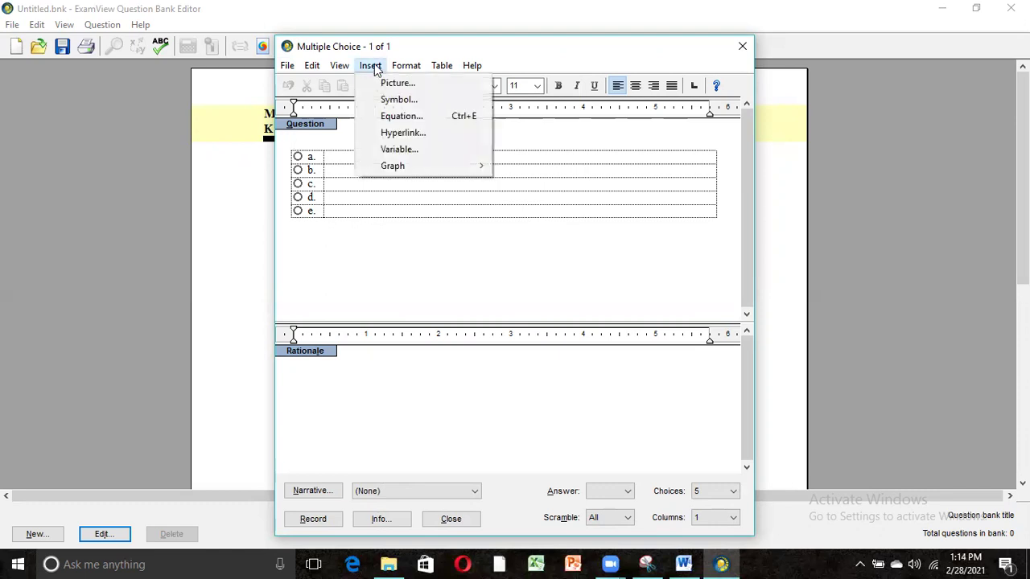
{"action": "left_click", "coordinate": [509, 129]}
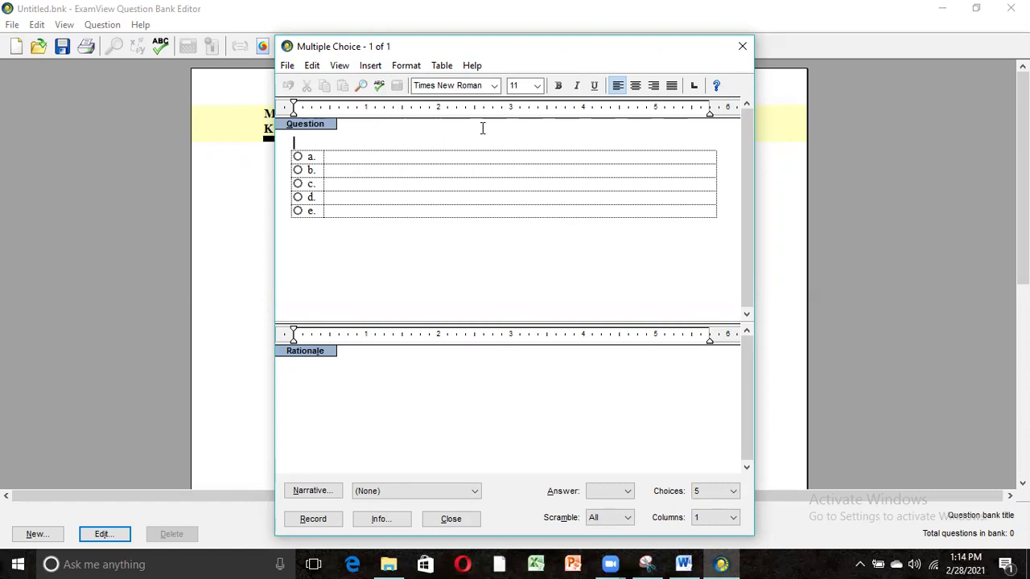
{"action": "left_click", "coordinate": [442, 68]}
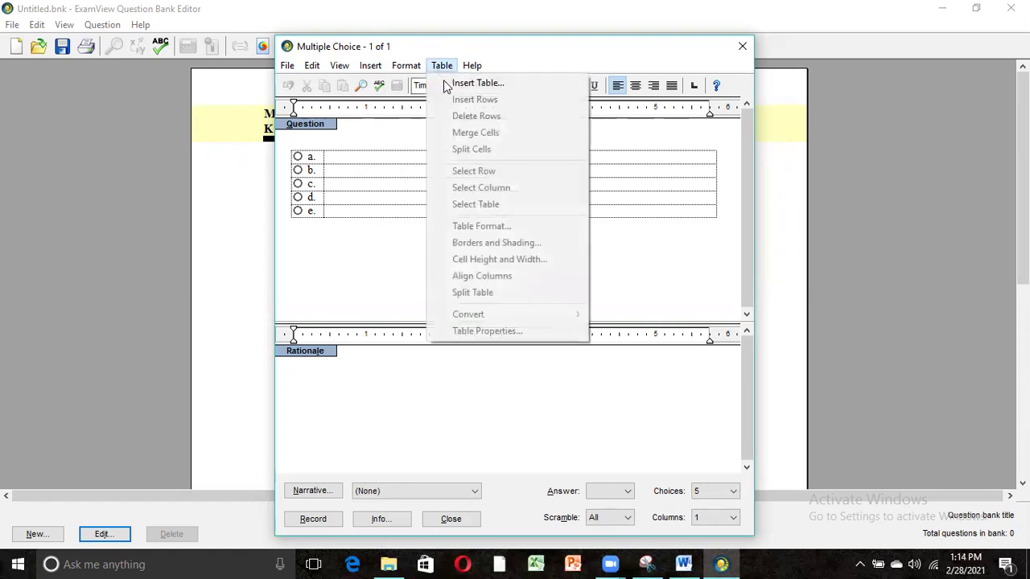
{"action": "left_click", "coordinate": [416, 133]}
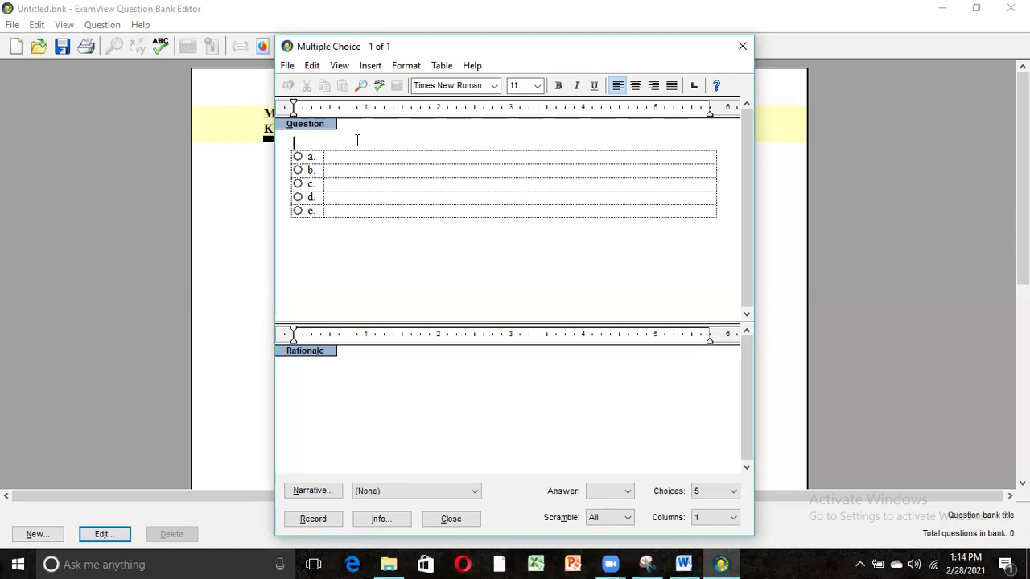
Enter "1 + 3 = ...." as the question text.
{"action": "type", "text": "1"}
{"action": "type", "text": " -"}
{"action": "type", "text": " 3"}
{"action": "type", "text": " ="}
{"action": "type", "text": " ...."}
Fill in answer choices a to e with 3, 4, 5, 6 and 7.
{"action": "left_click", "coordinate": [343, 159]}
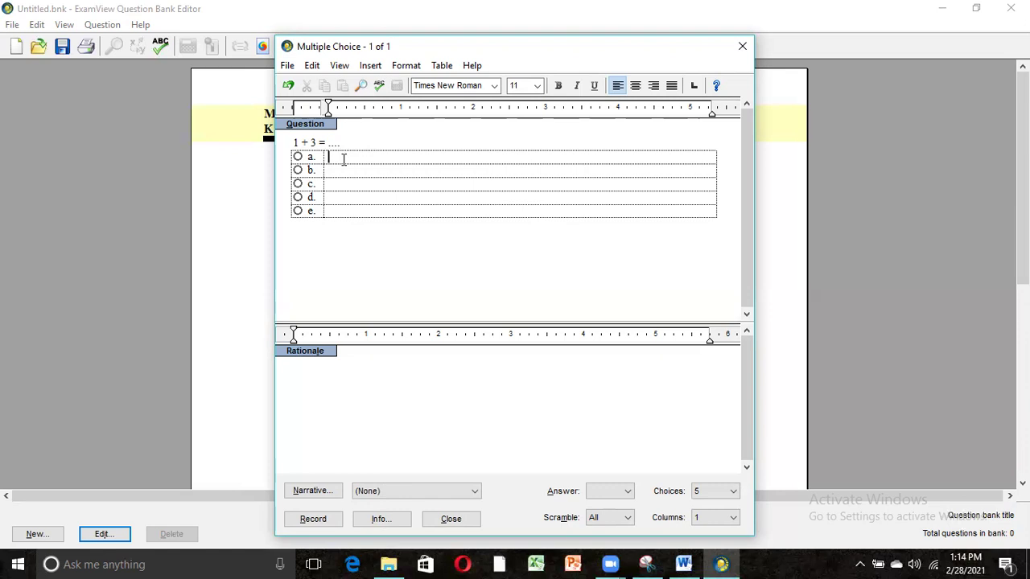
{"action": "type", "text": "3"}
{"action": "left_click", "coordinate": [340, 169]}
{"action": "type", "text": "4"}
{"action": "type", "text": "5"}
{"action": "type", "text": "6"}
{"action": "left_click", "coordinate": [337, 210]}
{"action": "type", "text": "7"}
Set b as the correct answer and record the question in the bank.
{"action": "left_click", "coordinate": [626, 492]}
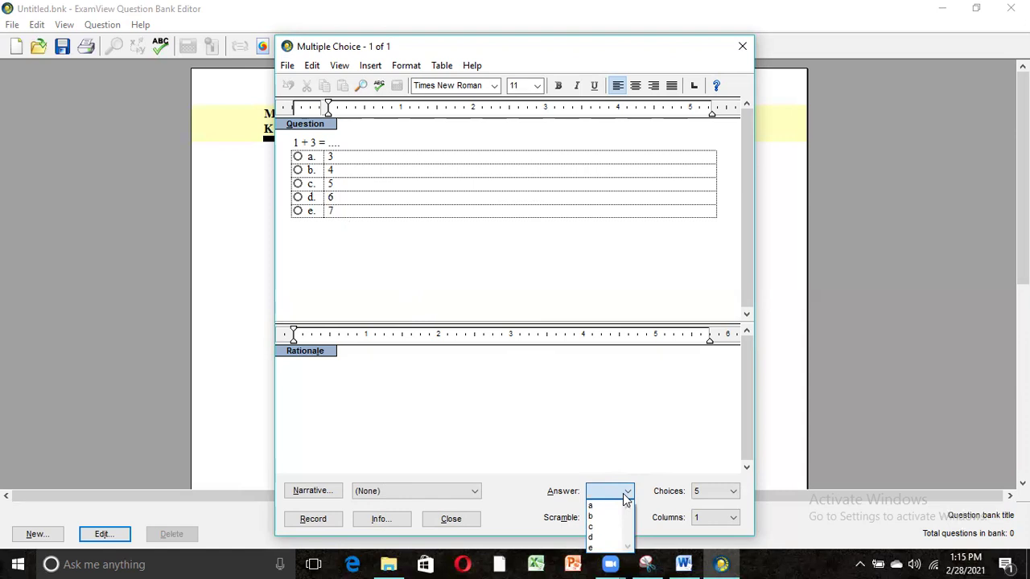
{"action": "left_click", "coordinate": [600, 515]}
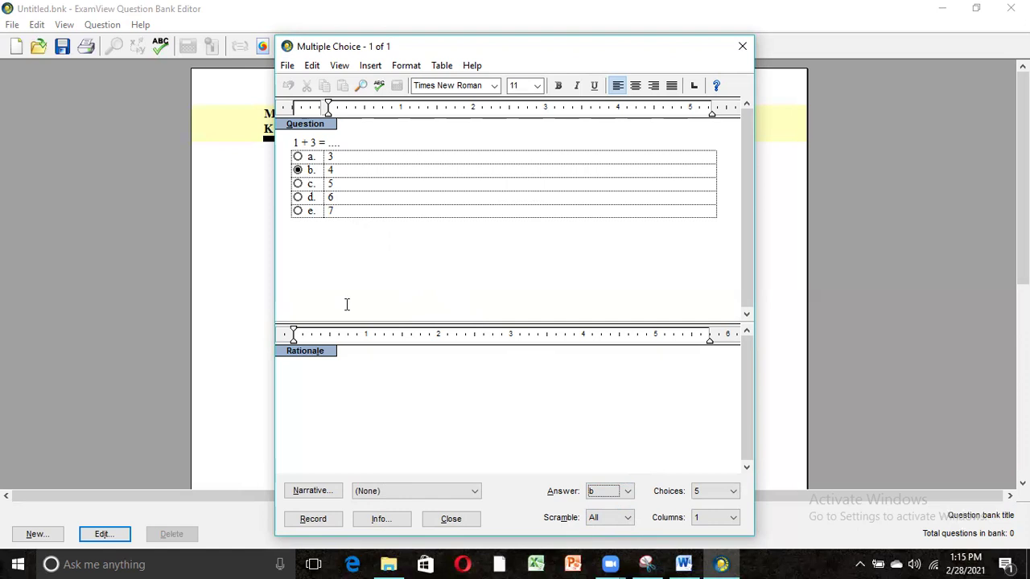
{"action": "left_click", "coordinate": [313, 519]}
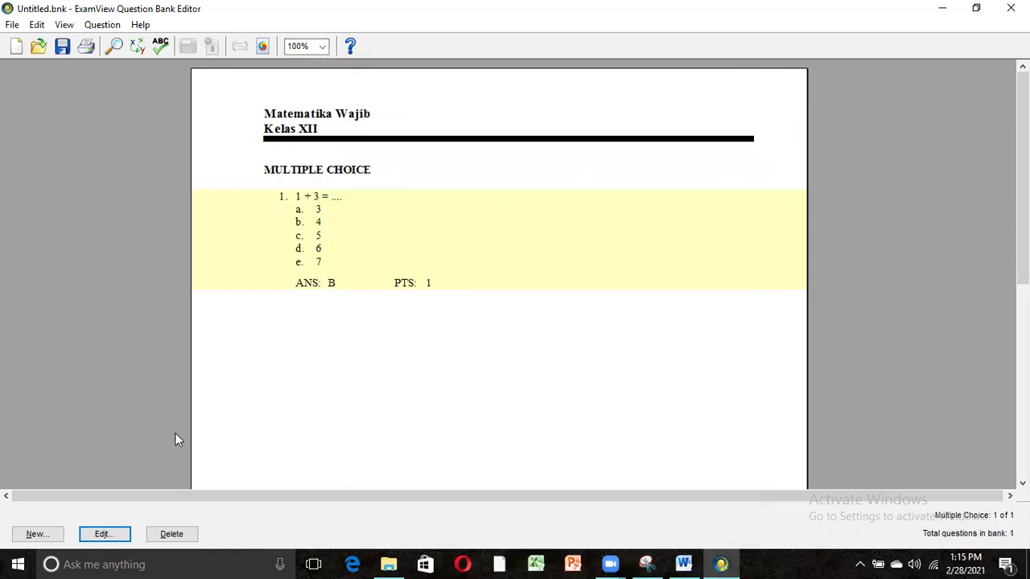
Start a second multiple choice question and copy question 2's text and cube figure, without its answers, from the Word document Soal Latihan 1.
{"action": "left_click", "coordinate": [50, 540]}
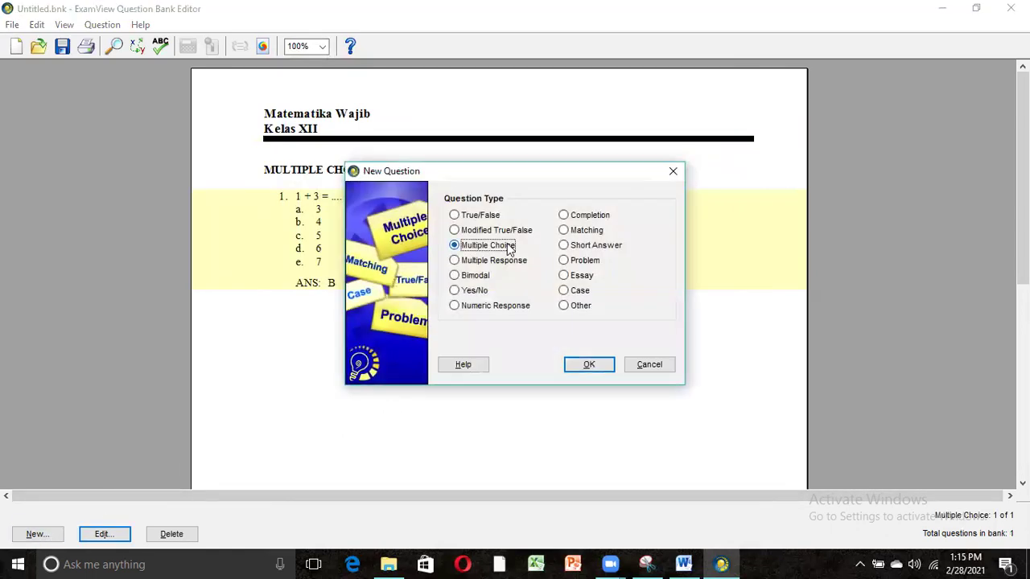
{"action": "left_click", "coordinate": [586, 364]}
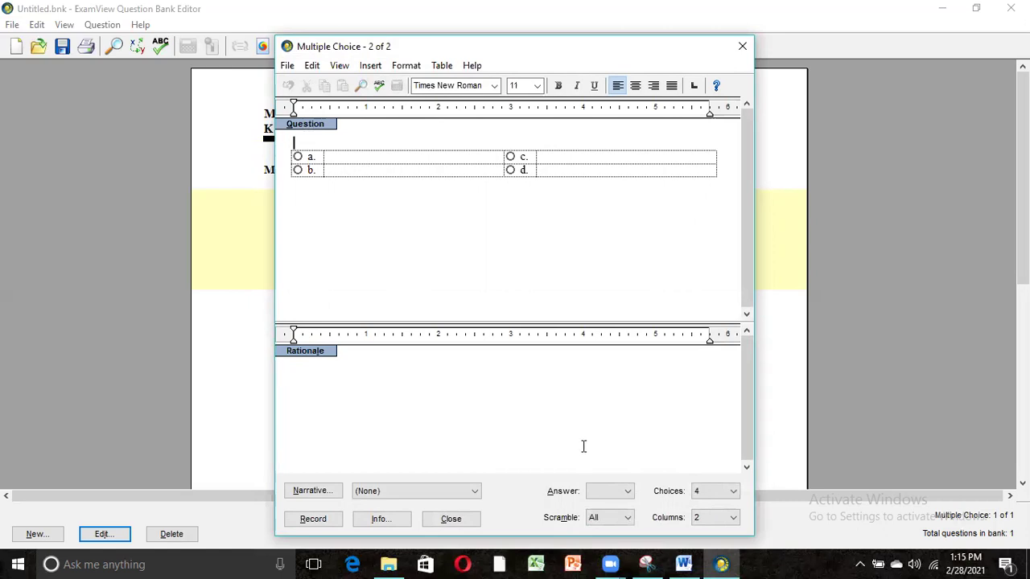
{"action": "left_click", "coordinate": [684, 563]}
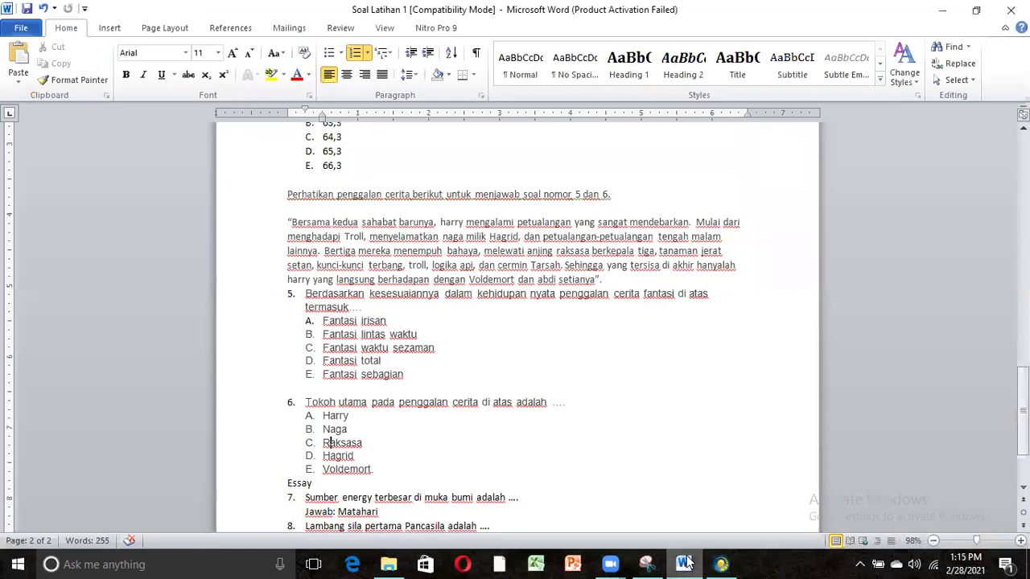
{"action": "left_click_drag", "start_coordinate": [1023, 410], "coordinate": [1023, 165]}
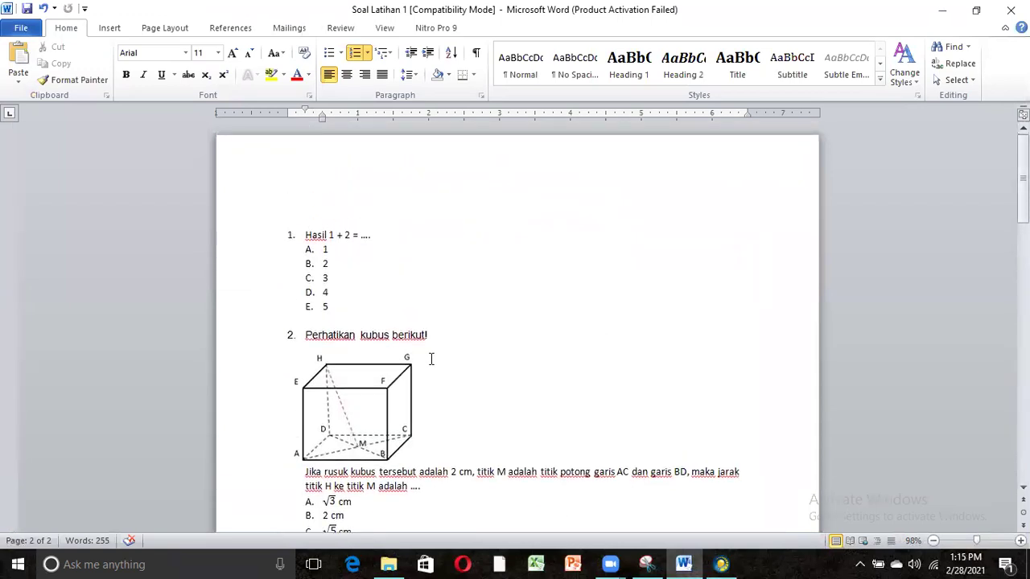
{"action": "left_click", "coordinate": [304, 335]}
{"action": "left_click_drag", "start_coordinate": [304, 336], "coordinate": [435, 488]}
{"action": "key", "text": "ctrl+c"}
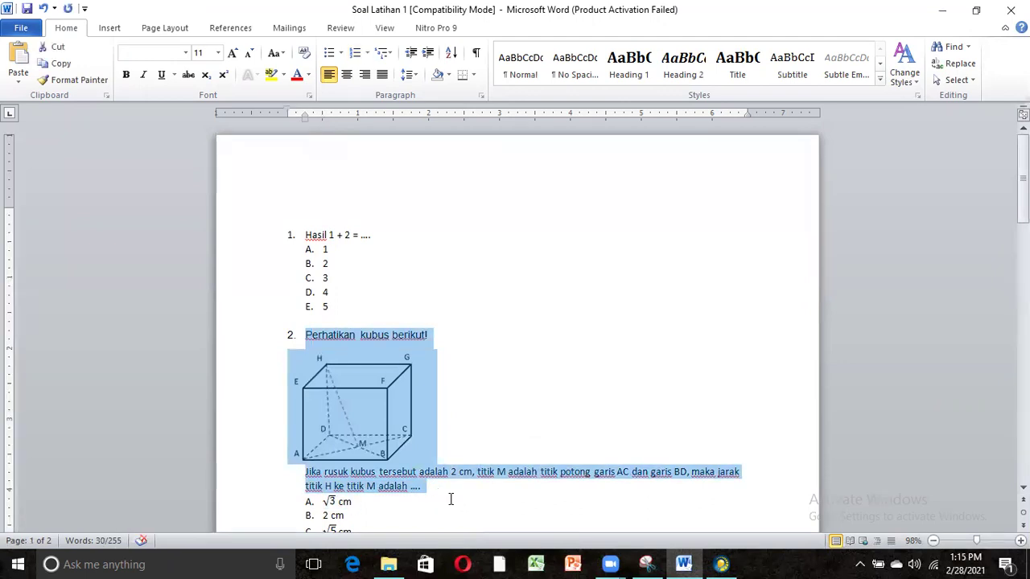
Back in ExamView, paste the copied cube question into the question area and delete the extra blank line after it.
{"action": "left_click", "coordinate": [722, 564]}
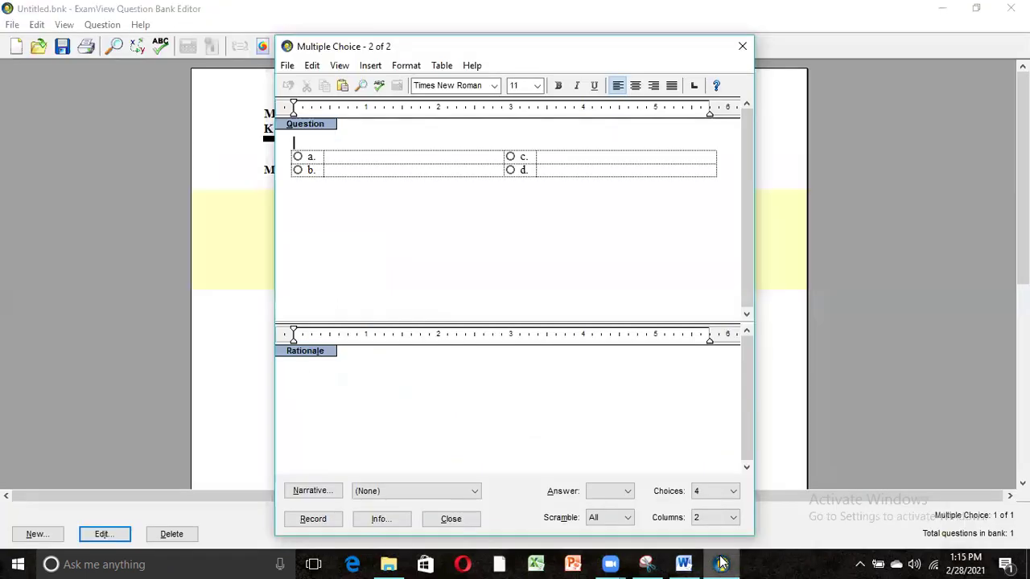
{"action": "key", "text": "ctrl+v"}
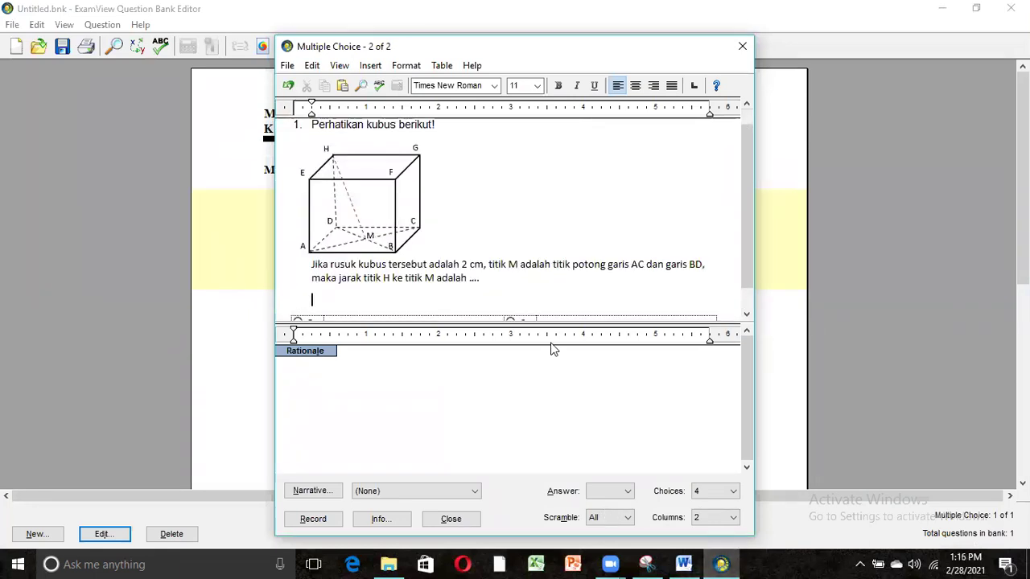
{"action": "left_click", "coordinate": [516, 284]}
{"action": "key", "text": "Delete"}
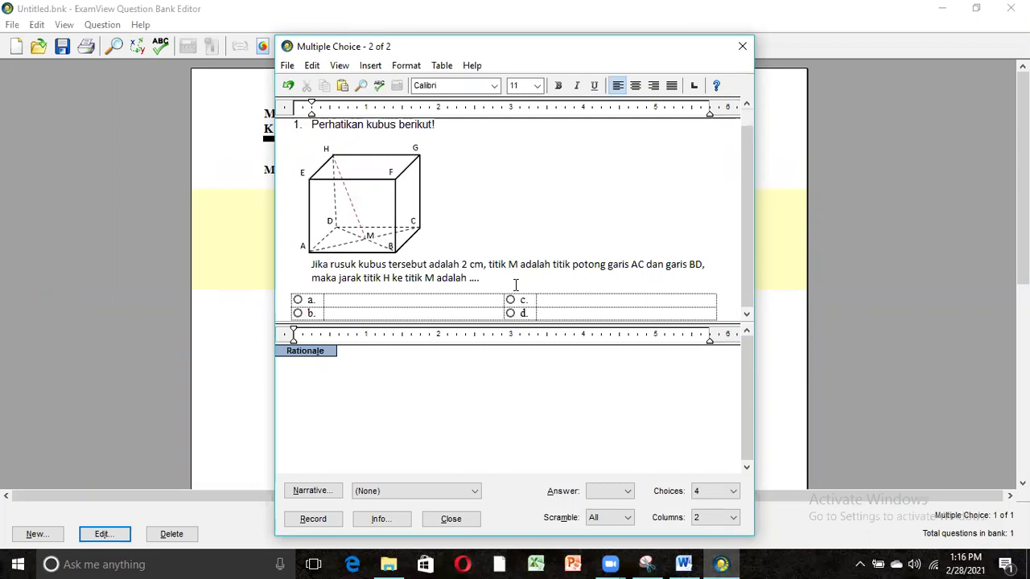
Lay out the cube question's answers in one column with five choices.
{"action": "left_click", "coordinate": [722, 492]}
{"action": "left_click", "coordinate": [732, 517]}
{"action": "left_click", "coordinate": [718, 532]}
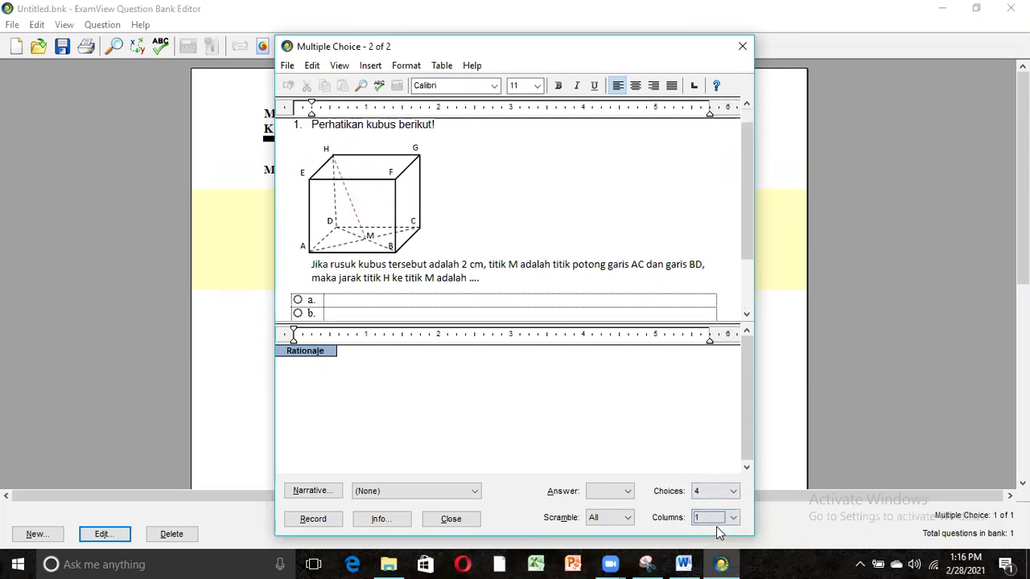
{"action": "left_click", "coordinate": [729, 492]}
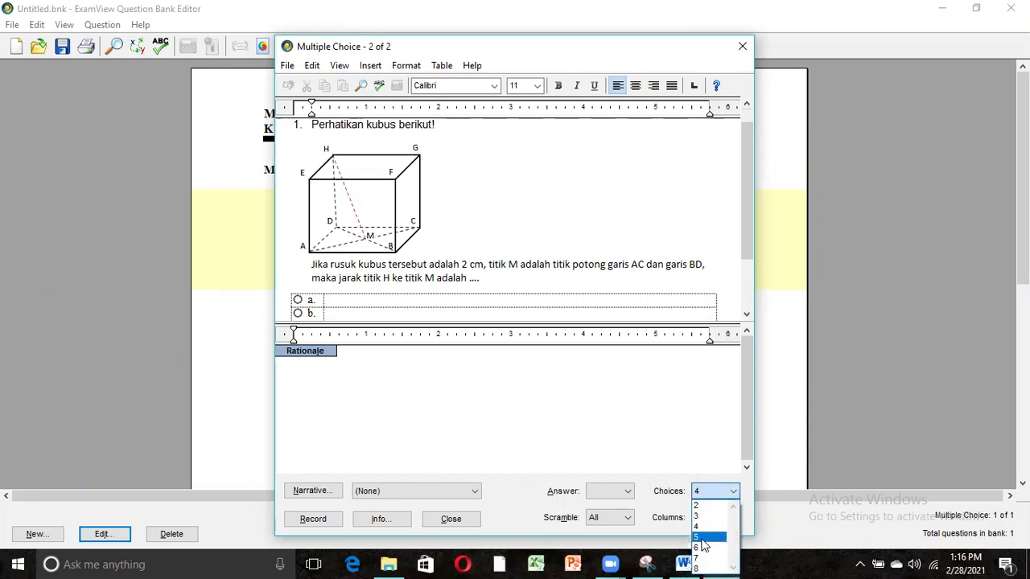
{"action": "left_click", "coordinate": [702, 537]}
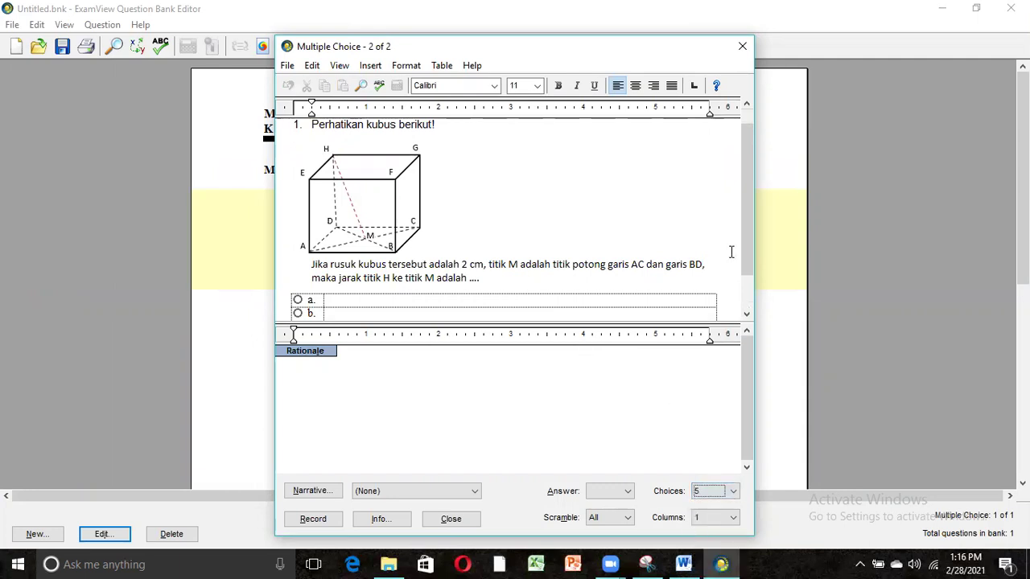
{"action": "left_click_drag", "start_coordinate": [748, 243], "coordinate": [752, 291]}
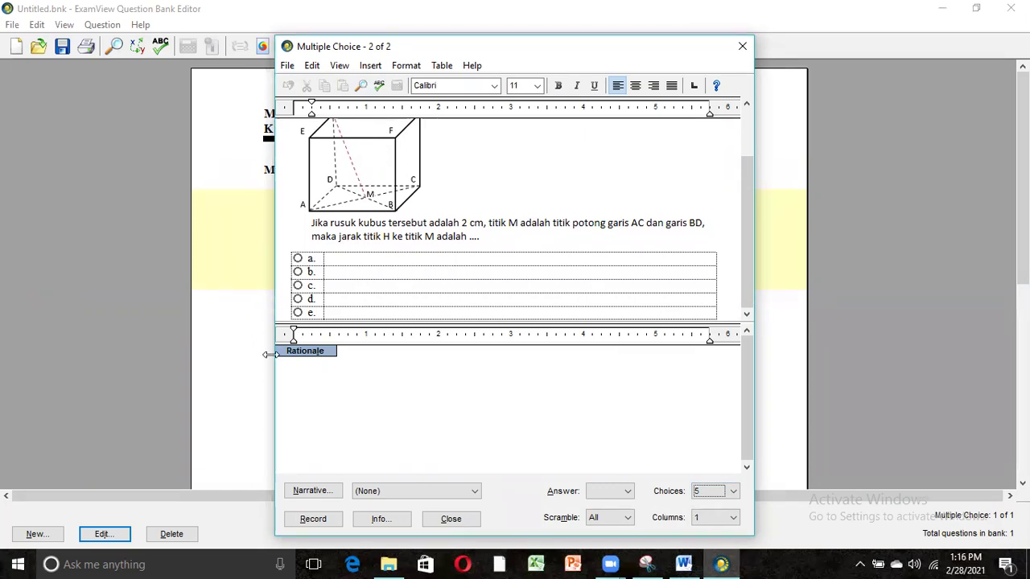
Switch to the Word document Soal Latihan 1 and capture question 2's cube figure with a new snip in Snipping Tool.
{"action": "left_click", "coordinate": [684, 563]}
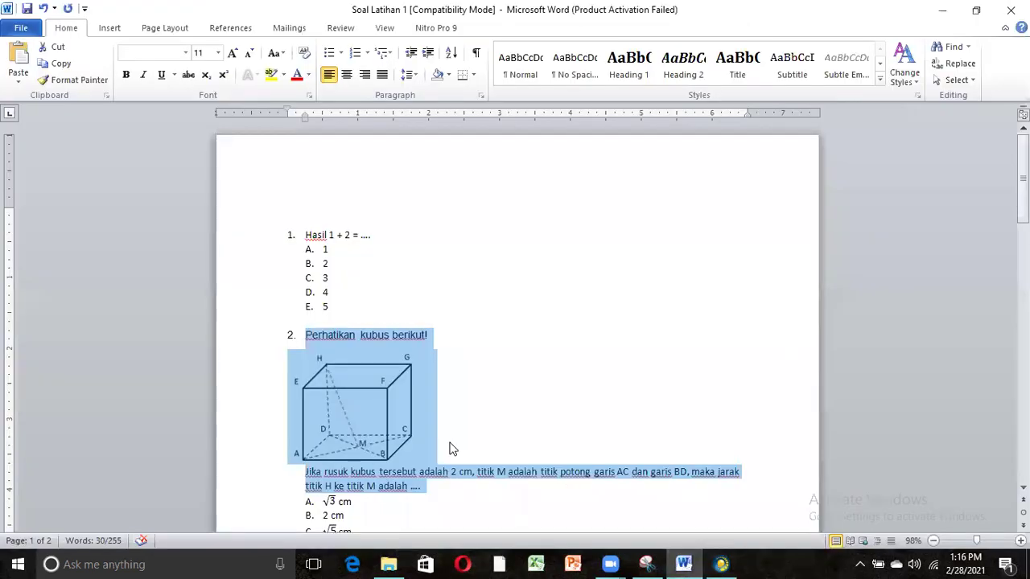
{"action": "left_click", "coordinate": [384, 409]}
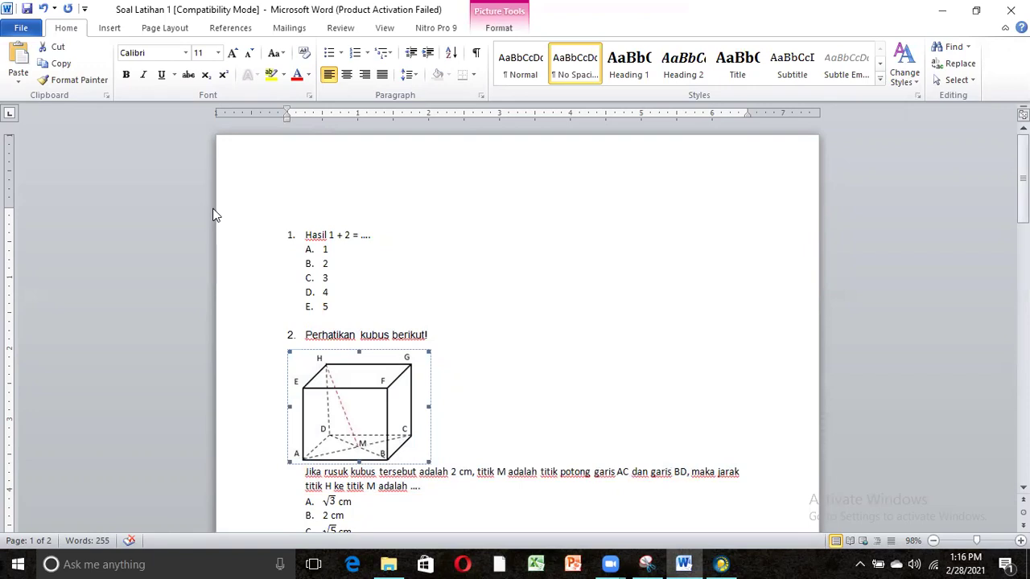
{"action": "left_click", "coordinate": [110, 28]}
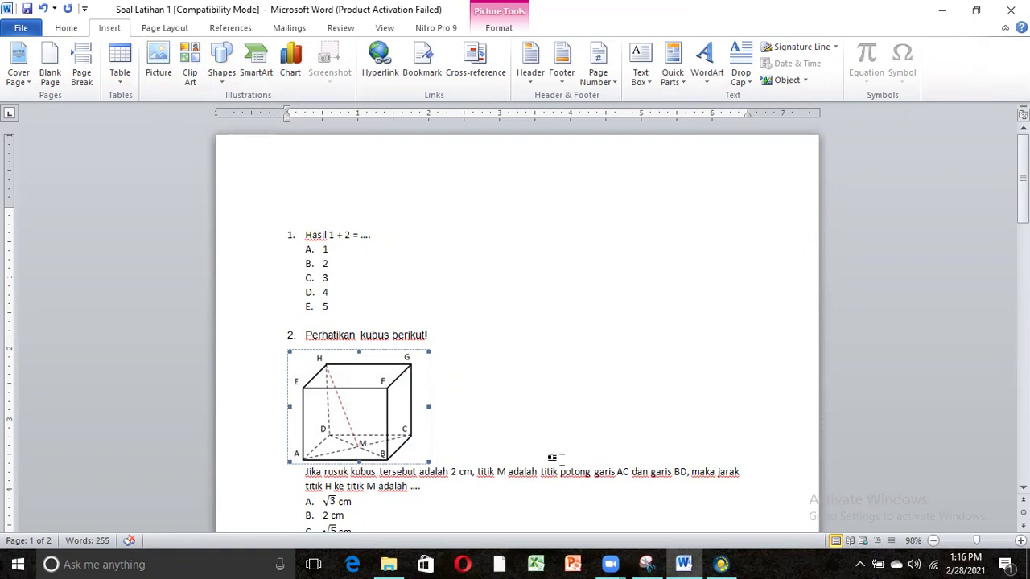
{"action": "left_click", "coordinate": [646, 562]}
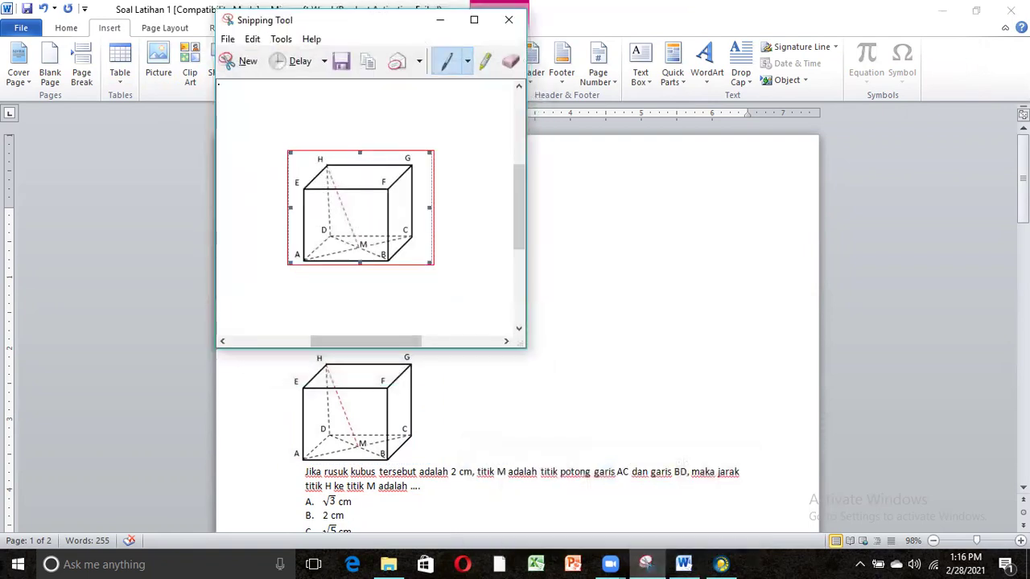
{"action": "left_click", "coordinate": [239, 62]}
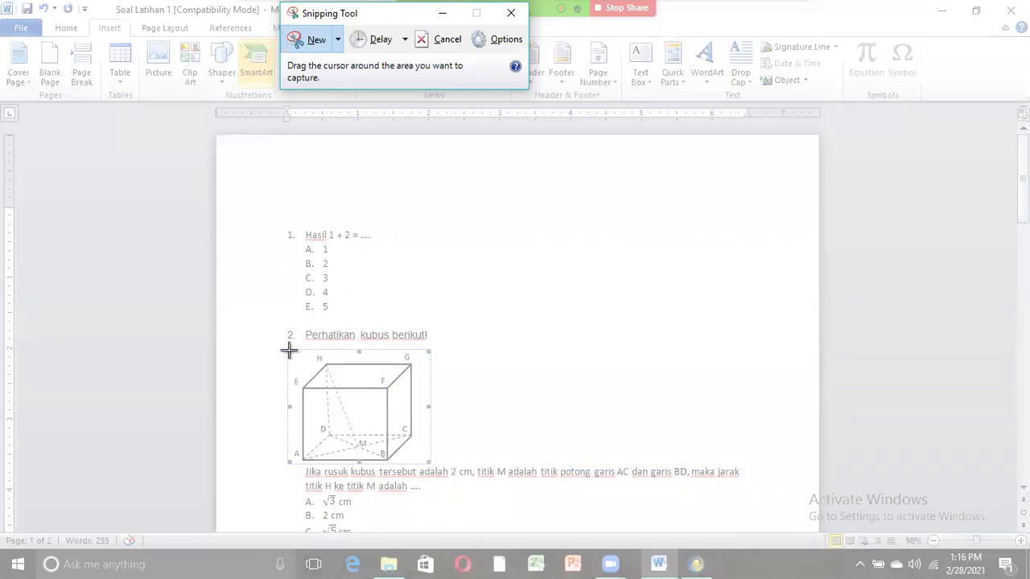
{"action": "left_click_drag", "start_coordinate": [288, 351], "coordinate": [432, 464]}
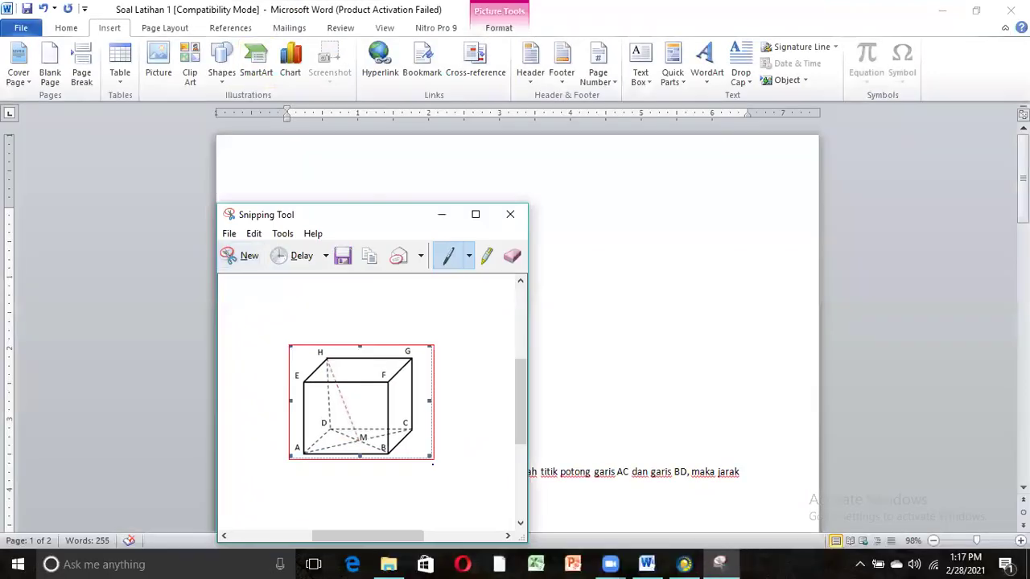
Open the Save As dialog for the cube snip, cancel it and return to the Word document.
{"action": "left_click", "coordinate": [230, 235]}
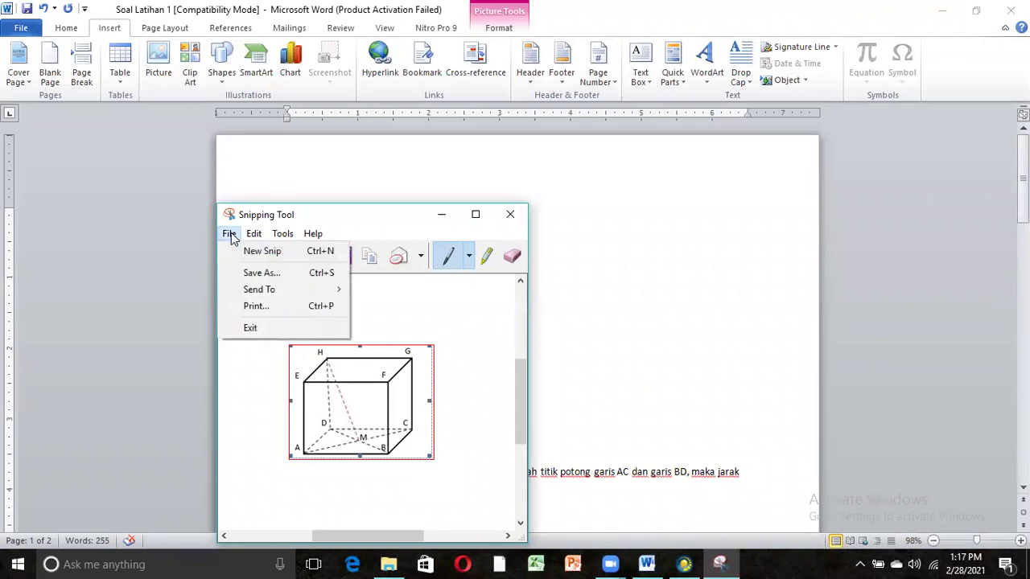
{"action": "left_click", "coordinate": [252, 274]}
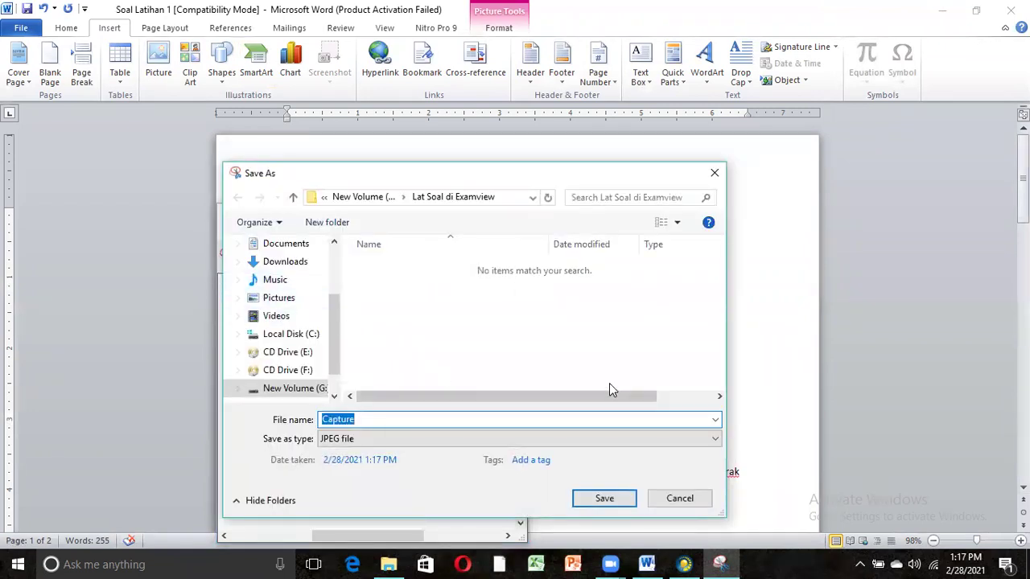
{"action": "left_click", "coordinate": [712, 175]}
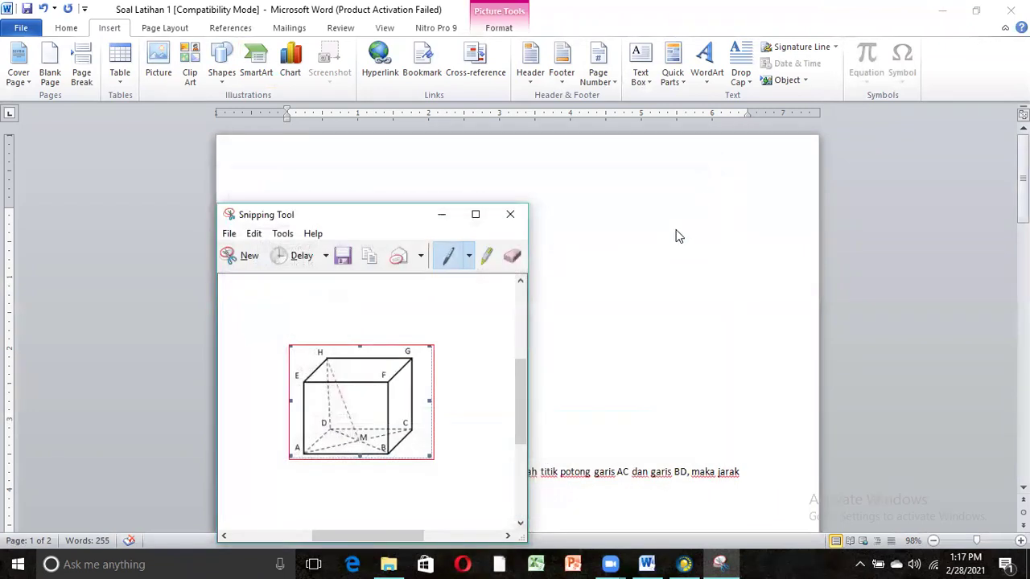
{"action": "left_click", "coordinate": [648, 282]}
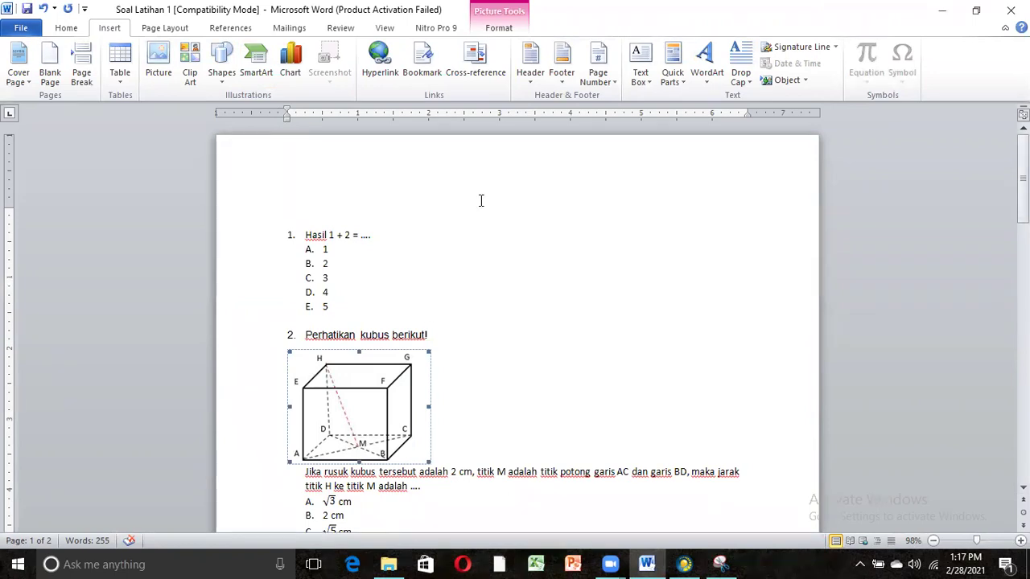
Examine the text wrapping options for the cube picture, including In Line with Text.
{"action": "left_click", "coordinate": [499, 28]}
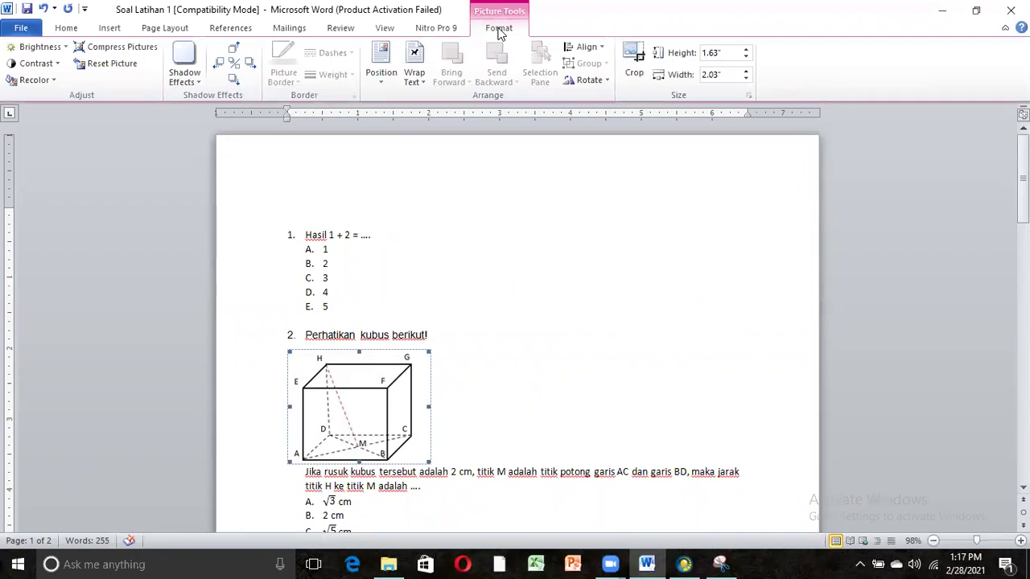
{"action": "left_click", "coordinate": [424, 82]}
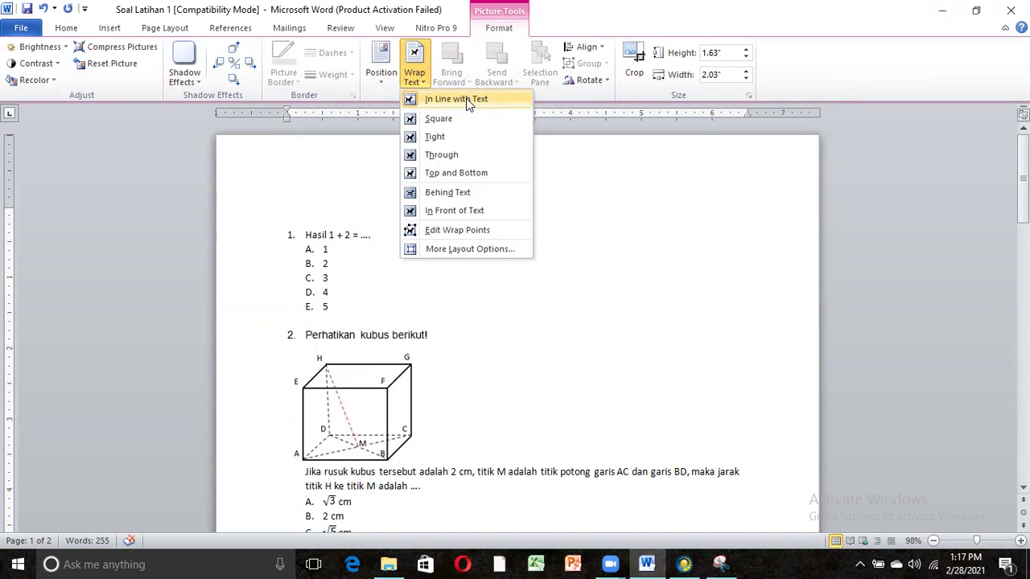
{"action": "left_click", "coordinate": [616, 265]}
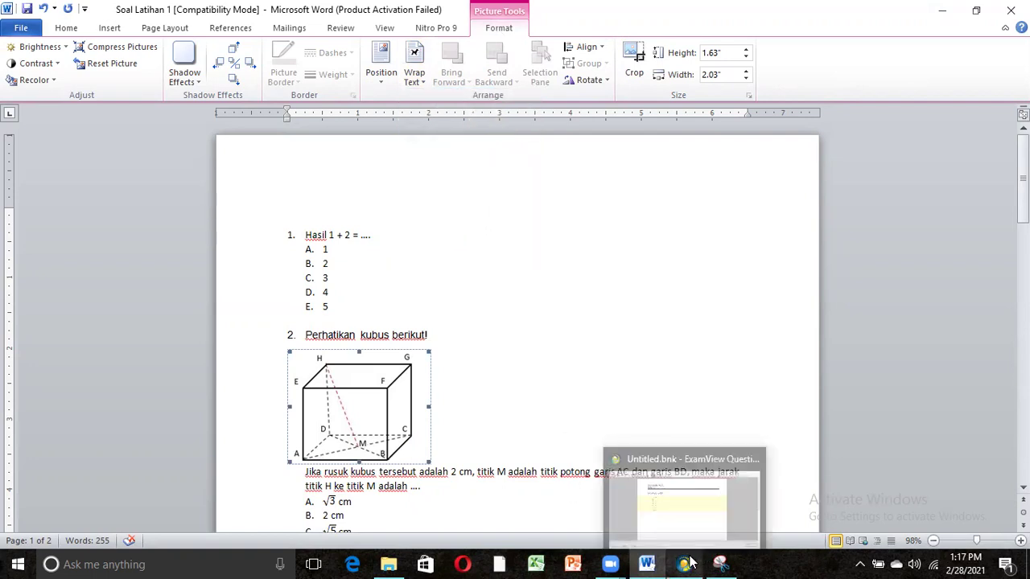
Return to ExamView and enter √3 cm as answer a of the cube question, inserting the square root as an equation.
{"action": "left_click_drag", "start_coordinate": [1022, 193], "coordinate": [1022, 233]}
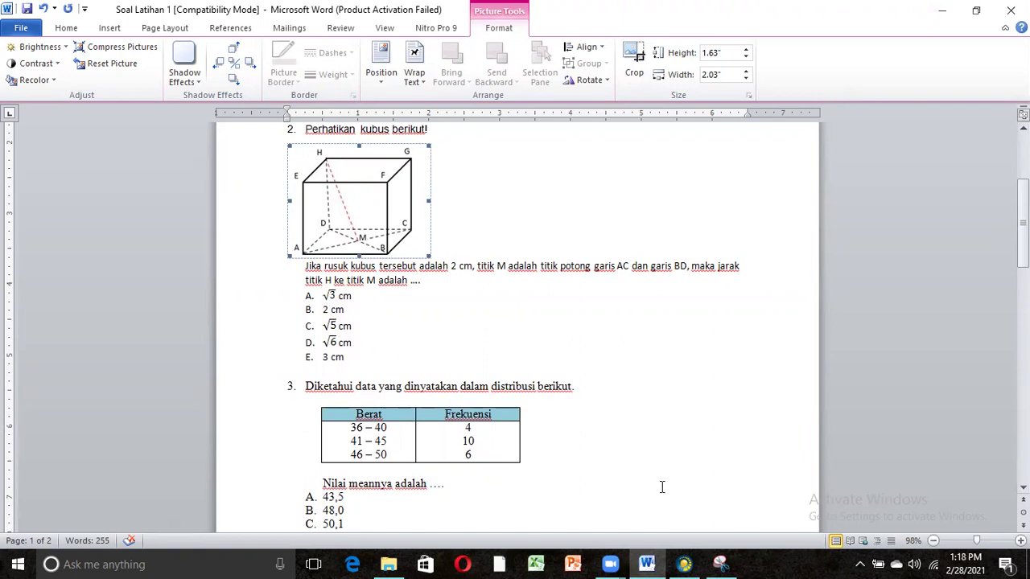
{"action": "left_click", "coordinate": [684, 564]}
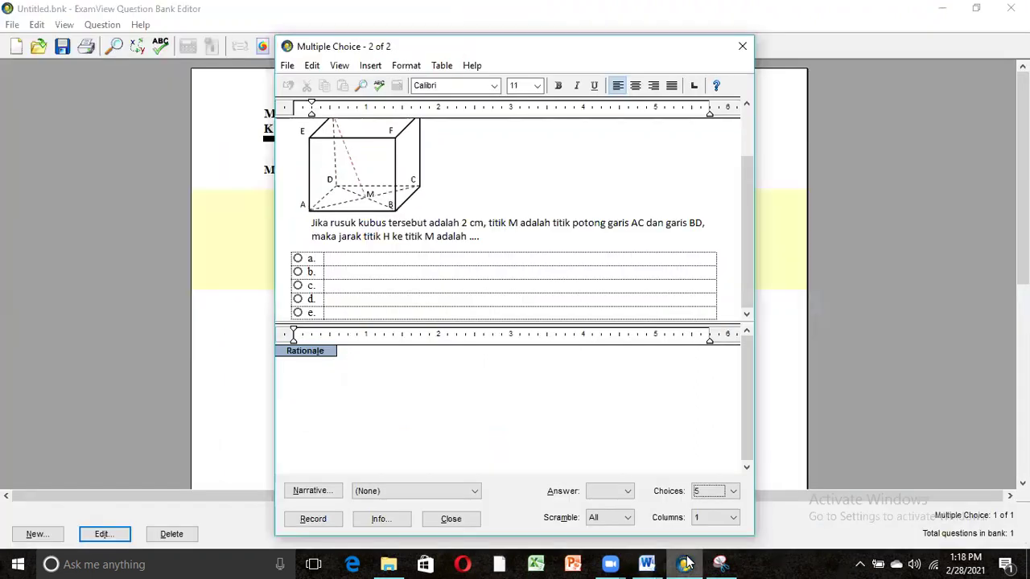
{"action": "left_click", "coordinate": [335, 258]}
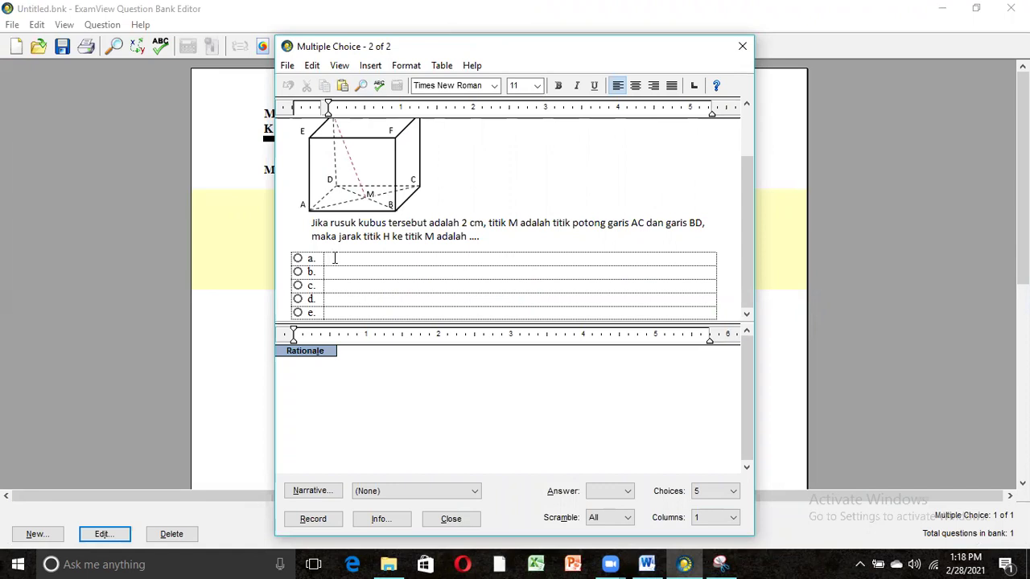
{"action": "left_click", "coordinate": [373, 67]}
{"action": "left_click", "coordinate": [396, 116]}
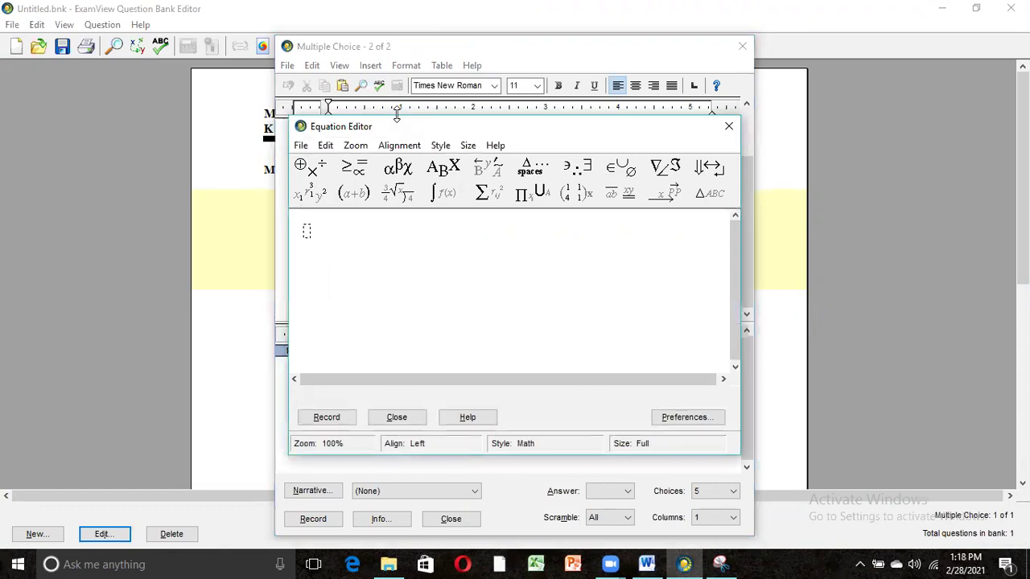
{"action": "left_click", "coordinate": [392, 197]}
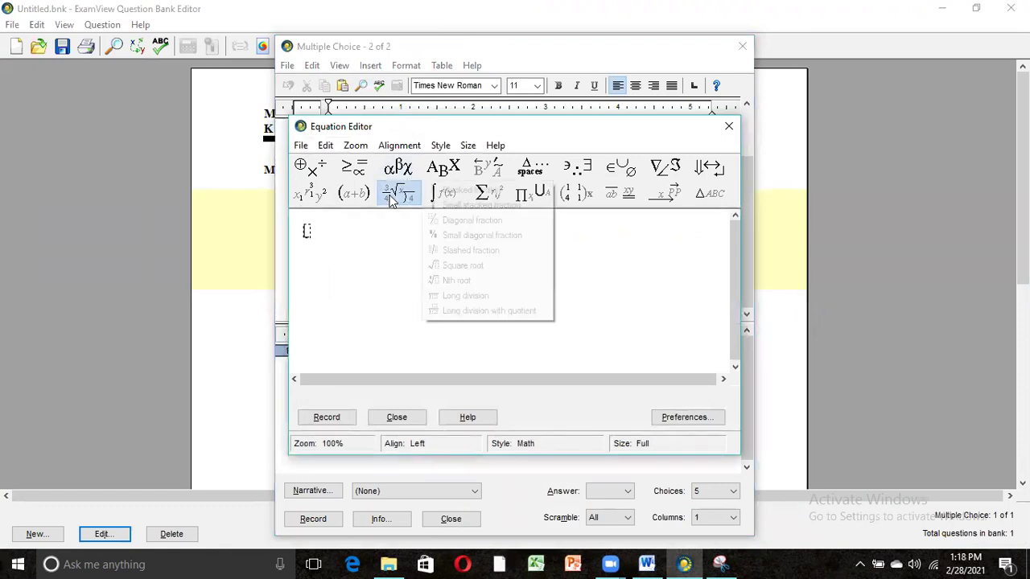
{"action": "left_click", "coordinate": [431, 267]}
{"action": "type", "text": "3"}
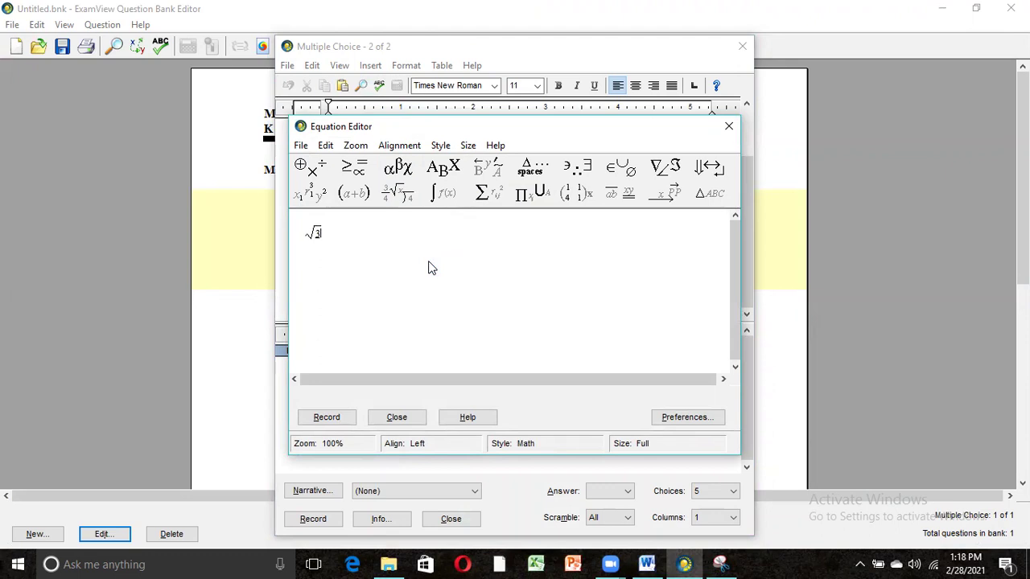
{"action": "left_click", "coordinate": [323, 416]}
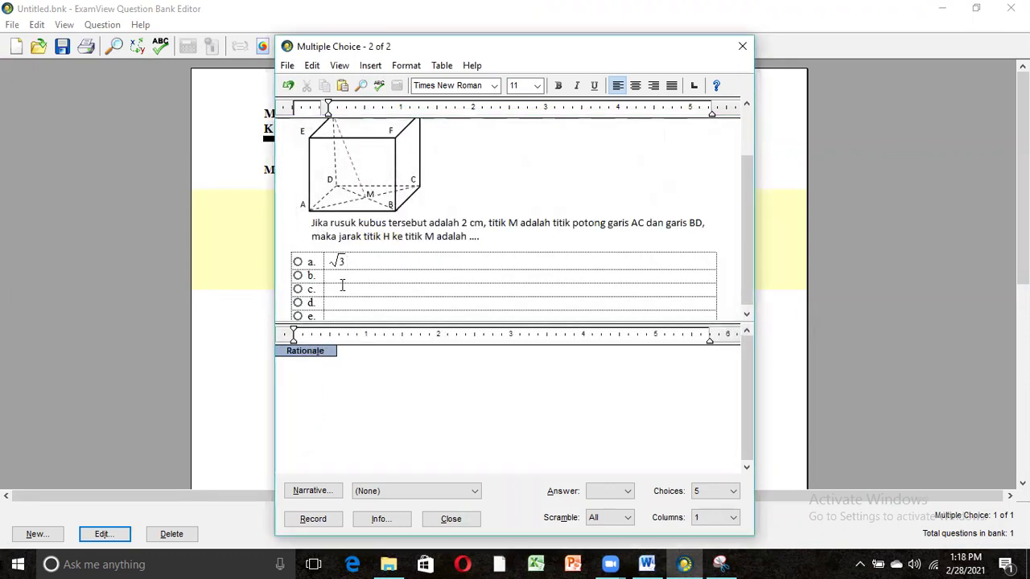
{"action": "type", "text": "cm"}
Enter 2 cm as answer b and 4 cm as answer c of the cube question.
{"action": "left_click", "coordinate": [344, 276]}
{"action": "type", "text": "2 cm"}
{"action": "left_click", "coordinate": [338, 287]}
{"action": "type", "text": "4 cm"}
Enter √6 cm as answer d, inserting the square root as an equation followed by the unit.
{"action": "left_click", "coordinate": [370, 65]}
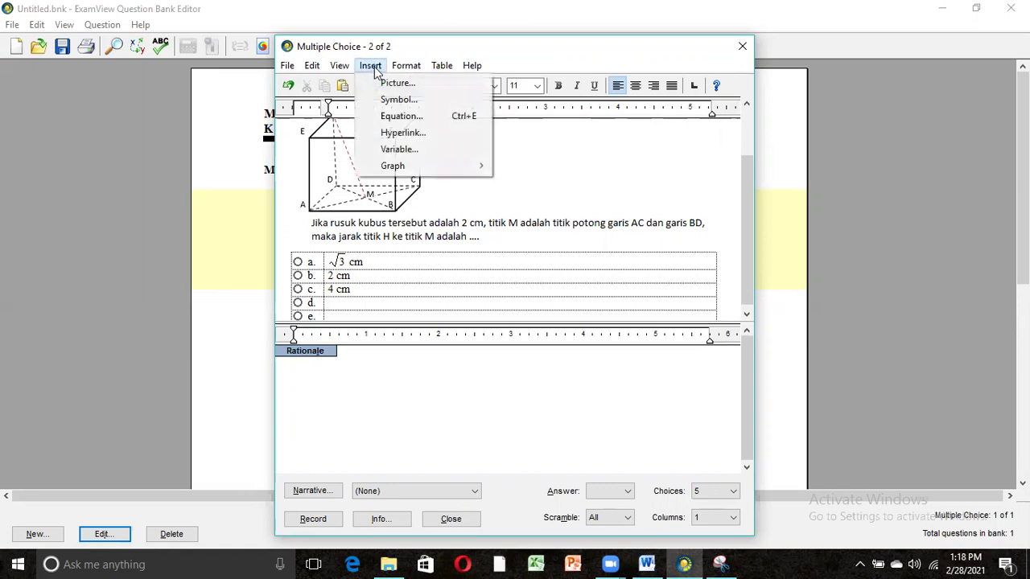
{"action": "left_click", "coordinate": [394, 116]}
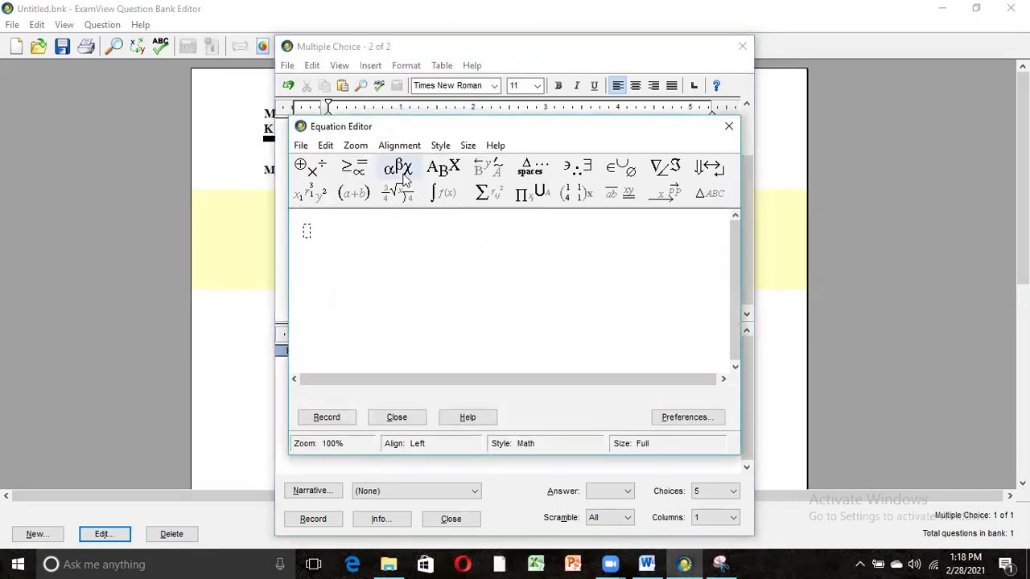
{"action": "left_click", "coordinate": [398, 193]}
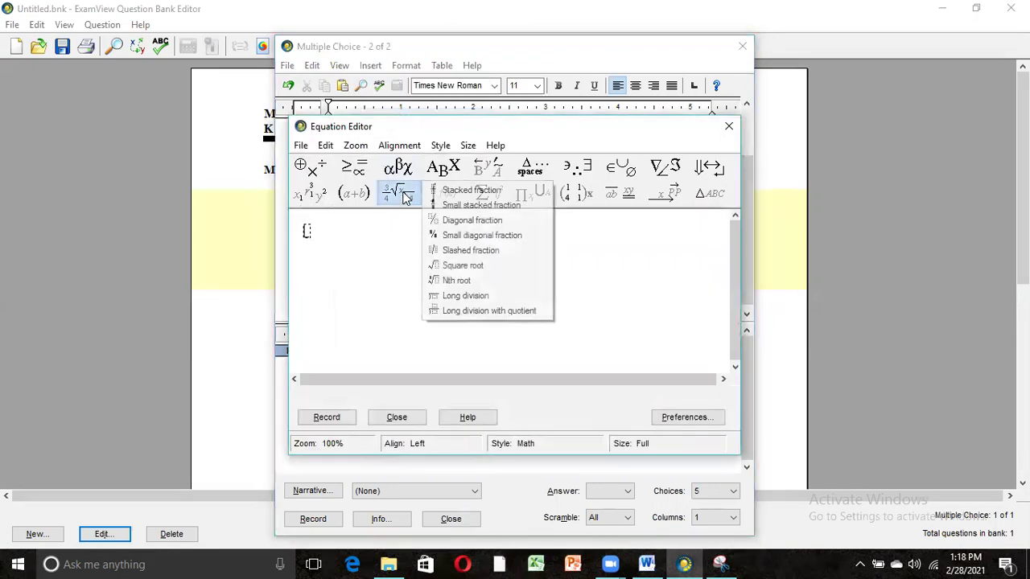
{"action": "left_click", "coordinate": [432, 271]}
{"action": "type", "text": "6"}
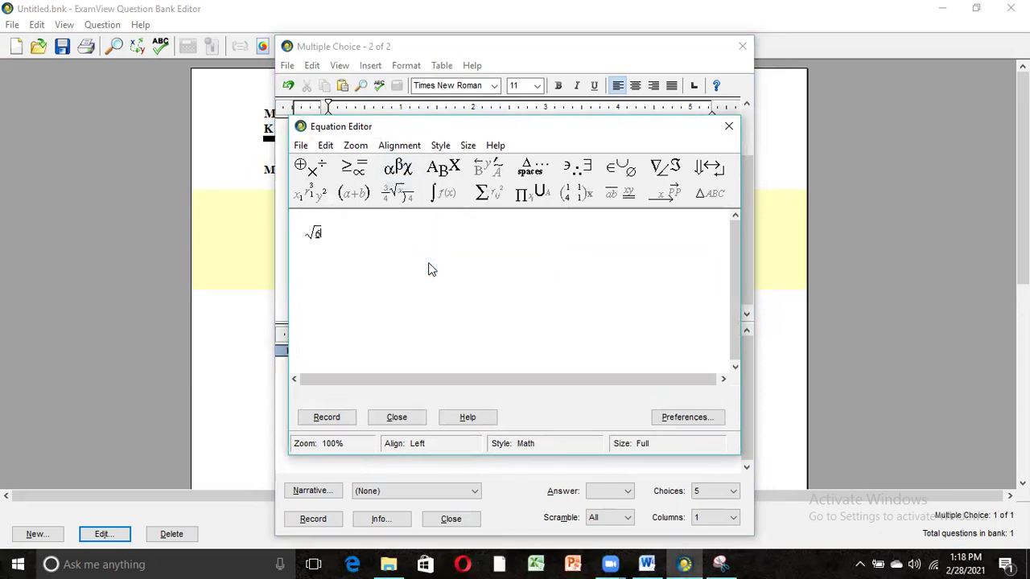
{"action": "left_click", "coordinate": [327, 418]}
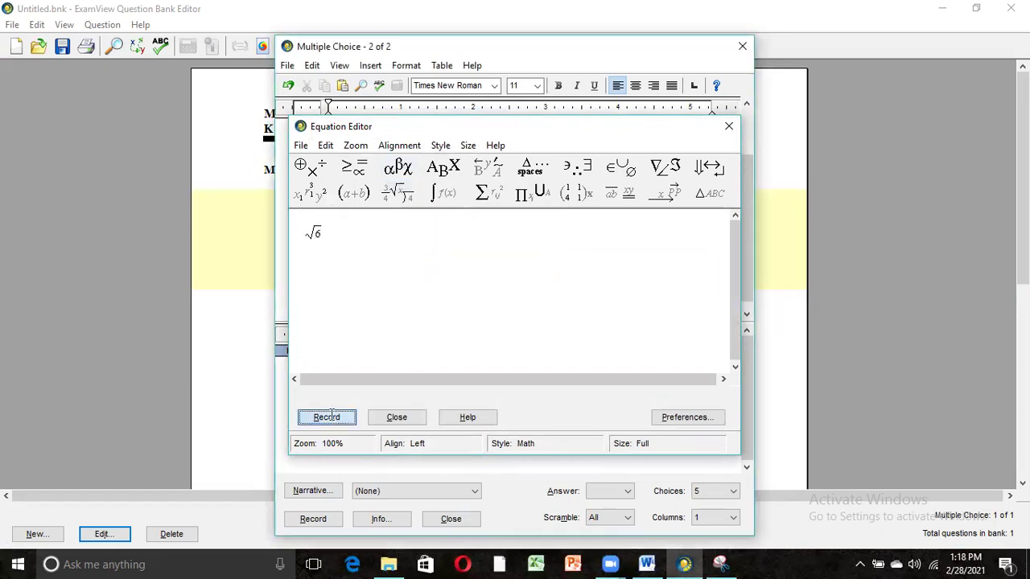
{"action": "type", "text": "cm"}
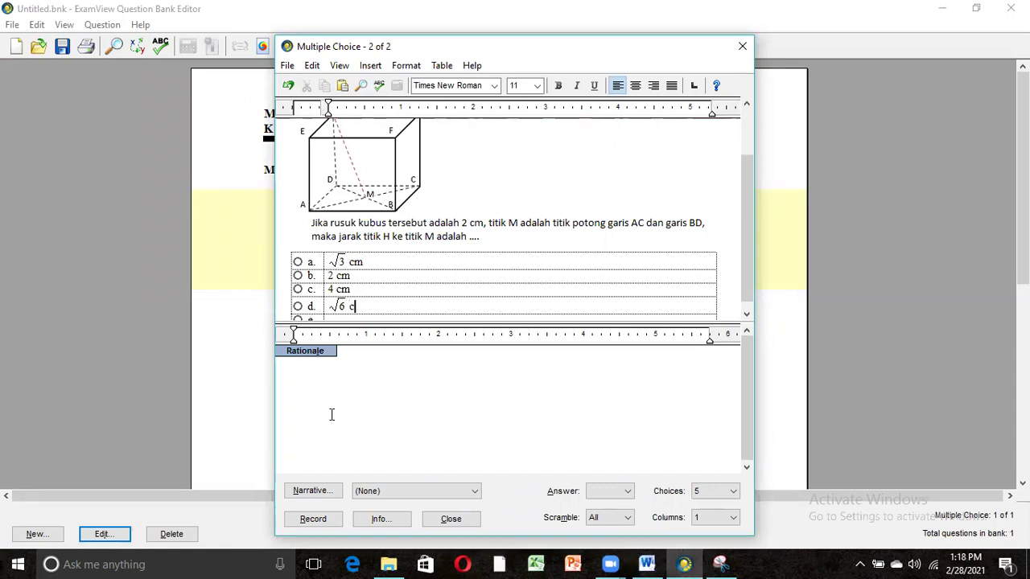
Enter 5 cm as answer e of the cube question.
{"action": "left_click", "coordinate": [745, 313]}
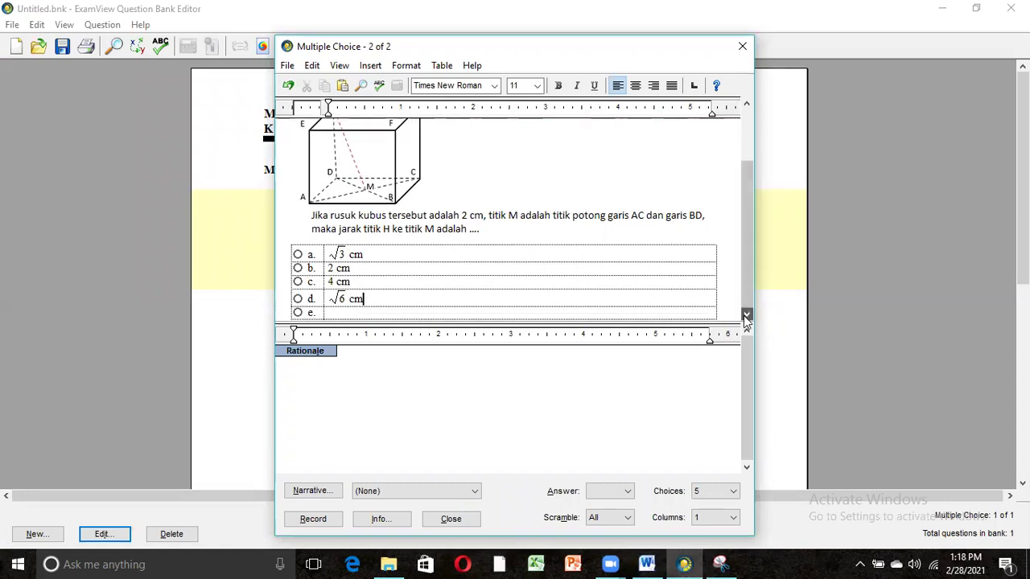
{"action": "left_click", "coordinate": [336, 313]}
{"action": "type", "text": "5 cm"}
Set d as the cube question's correct answer and record the question in the bank.
{"action": "left_click", "coordinate": [628, 493]}
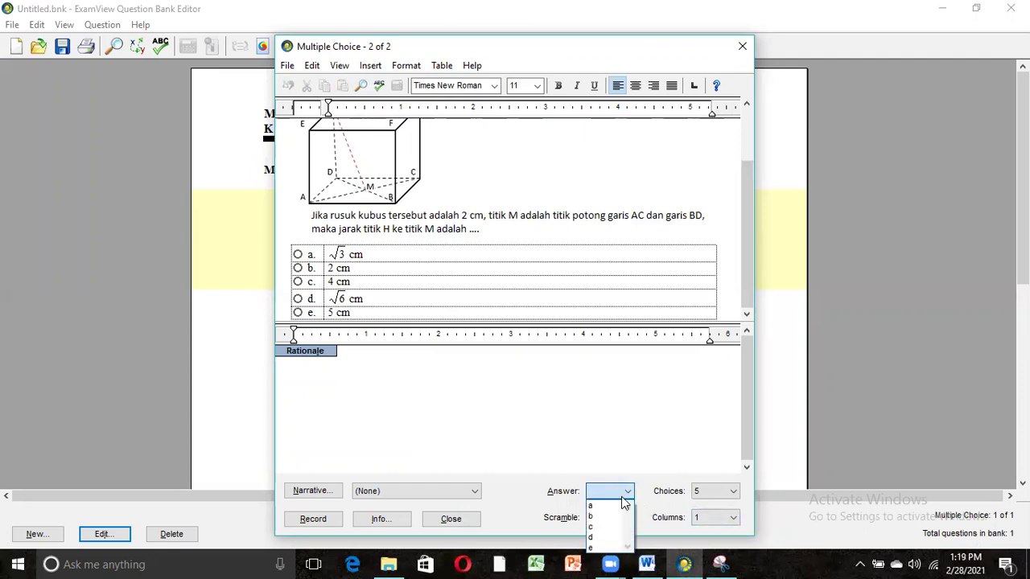
{"action": "left_click", "coordinate": [594, 538]}
{"action": "left_click_drag", "start_coordinate": [742, 275], "coordinate": [742, 229]}
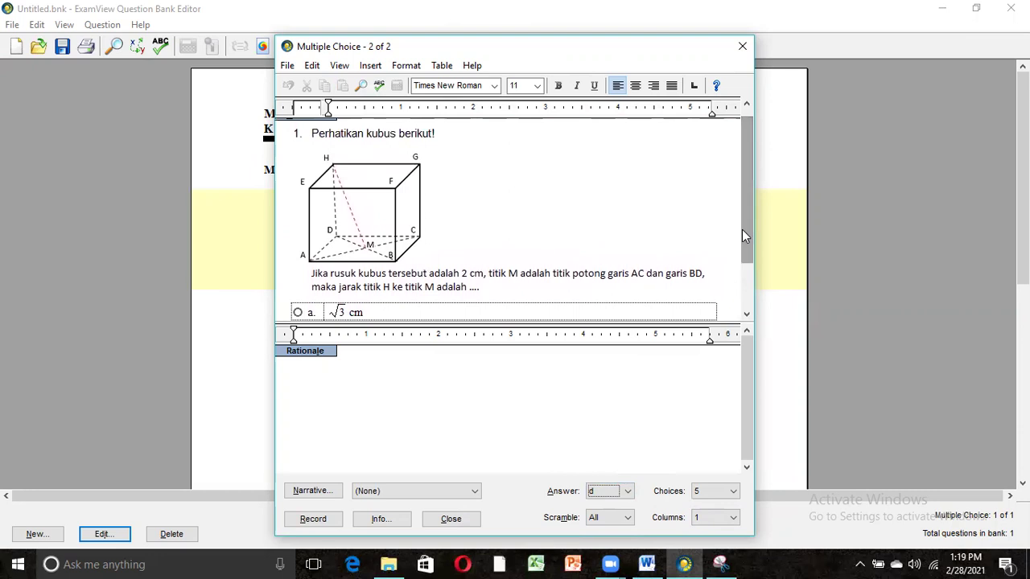
{"action": "left_click", "coordinate": [313, 519]}
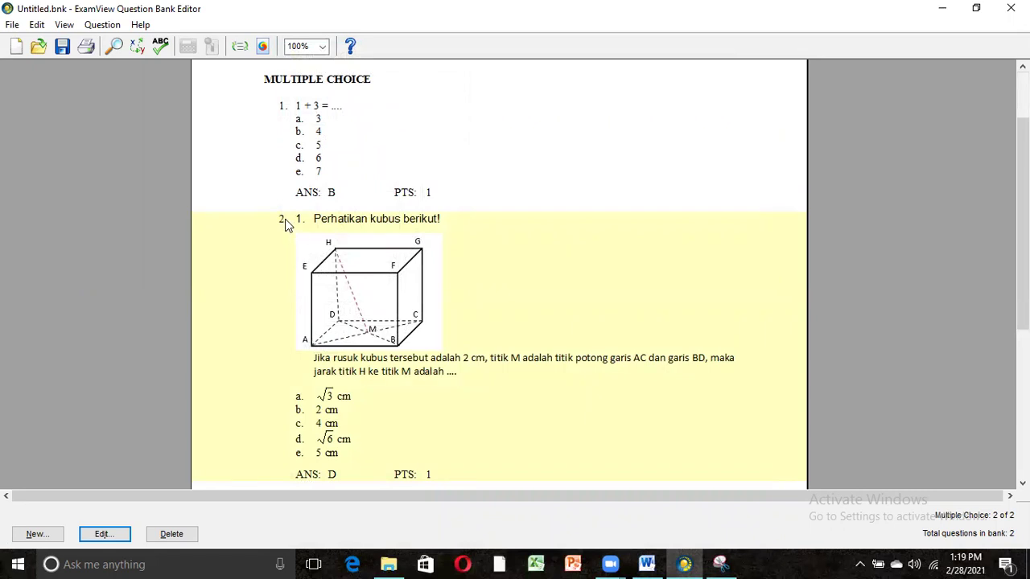
Reopen the cube question, delete the extra "1." numbering before "Perhatikan kubus berikut!" and record the question again.
{"action": "double_click", "coordinate": [320, 245]}
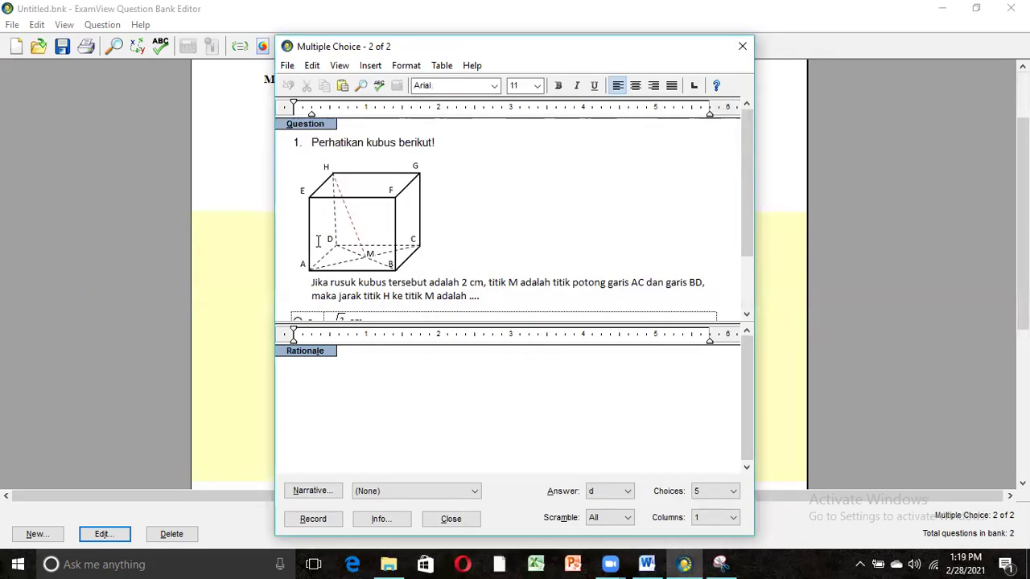
{"action": "key", "text": "BackSpace"}
{"action": "key", "text": "BackSpace"}
{"action": "key", "text": "BackSpace"}
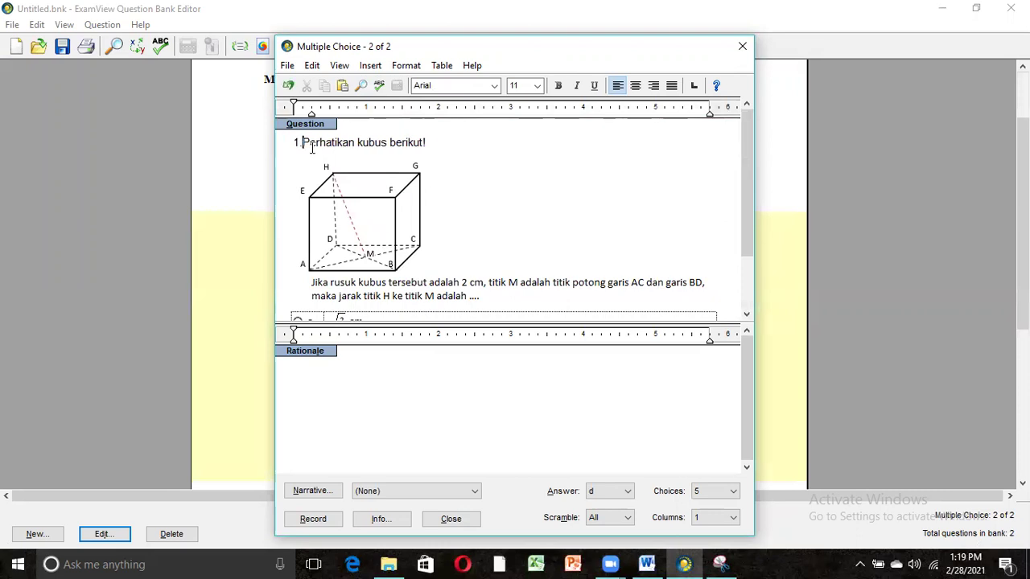
{"action": "left_click", "coordinate": [311, 519]}
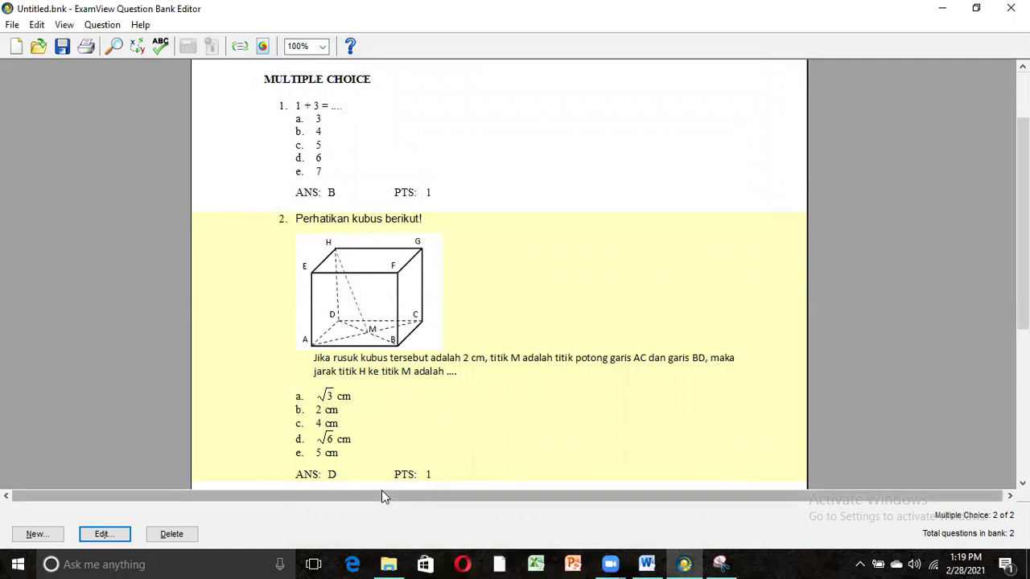
Create a third multiple choice question and copy in Word question 3's text, from "Diketahui data yang dinyatakan" through "Nilai meannya adalah ….", including the frequency table.
{"action": "left_click", "coordinate": [36, 534]}
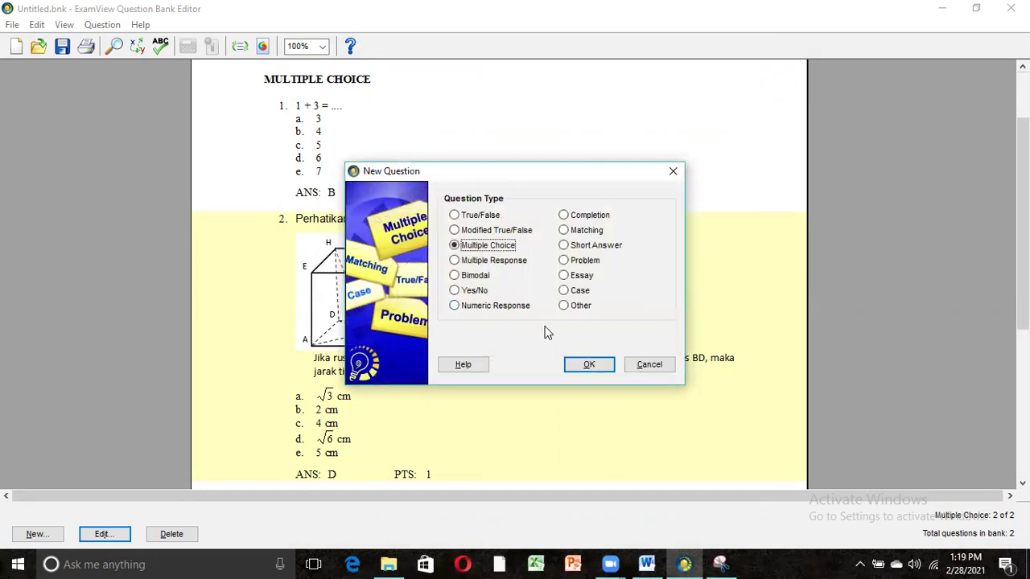
{"action": "left_click", "coordinate": [586, 367]}
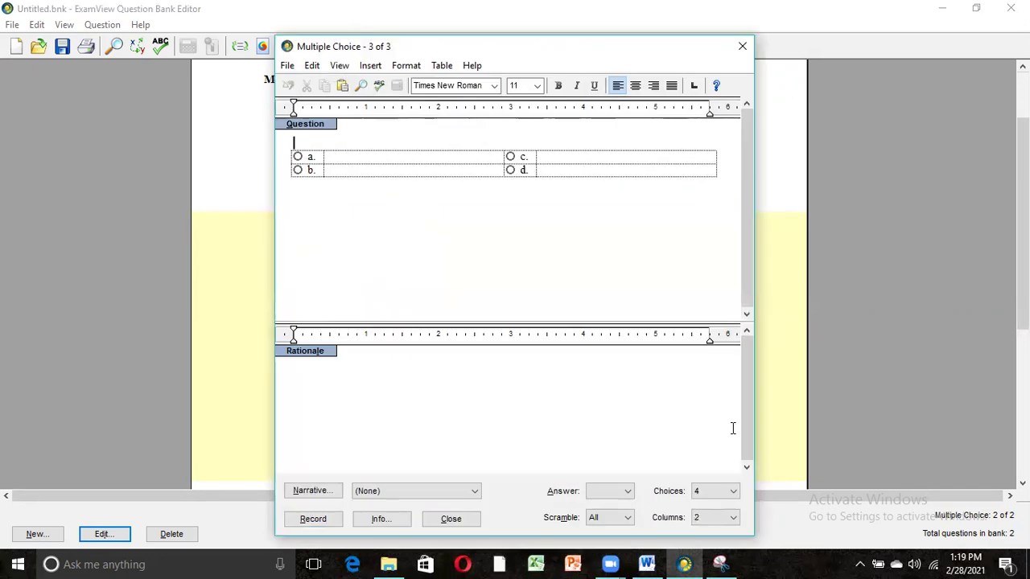
{"action": "left_click", "coordinate": [648, 564]}
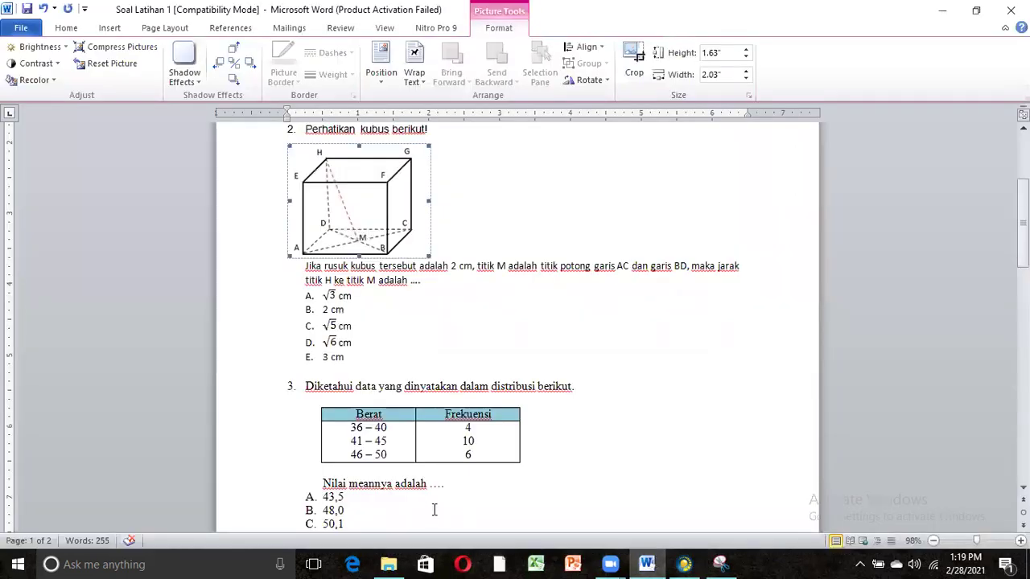
{"action": "left_click_drag", "start_coordinate": [307, 392], "coordinate": [451, 493]}
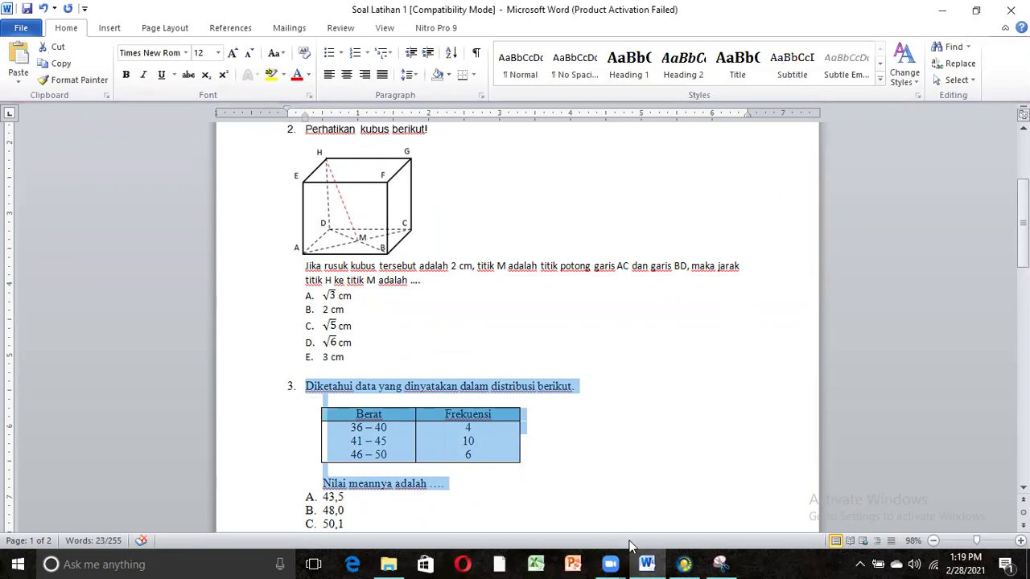
{"action": "left_click", "coordinate": [681, 563]}
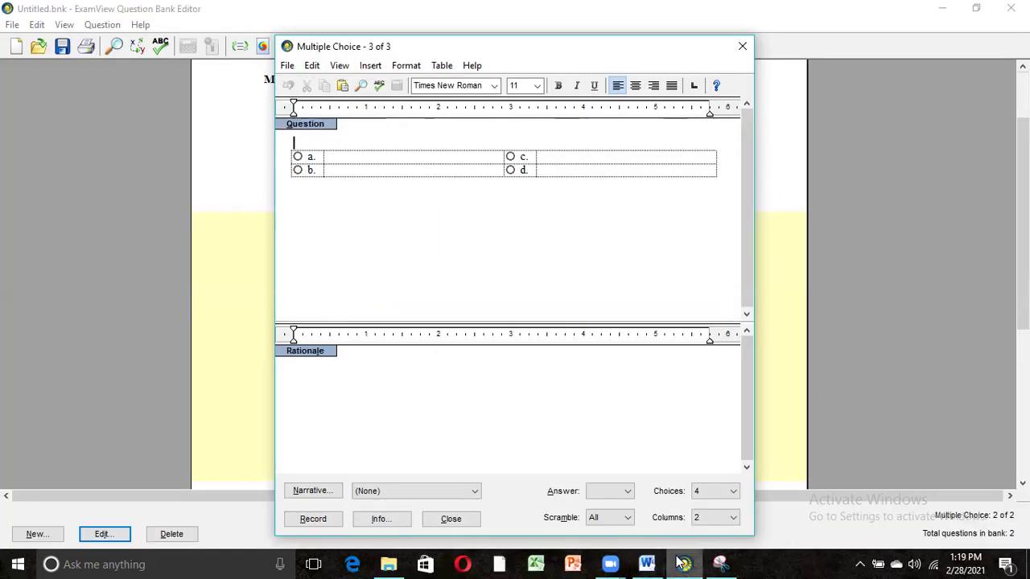
{"action": "type", "text": "Diketahui data yang dinyatakan dalam distribusi berikut. Berat\tFrekuensi 36 – 40\t4 41 – 45\t10 46 – 50\t6 Nilai meannya adalah …."}
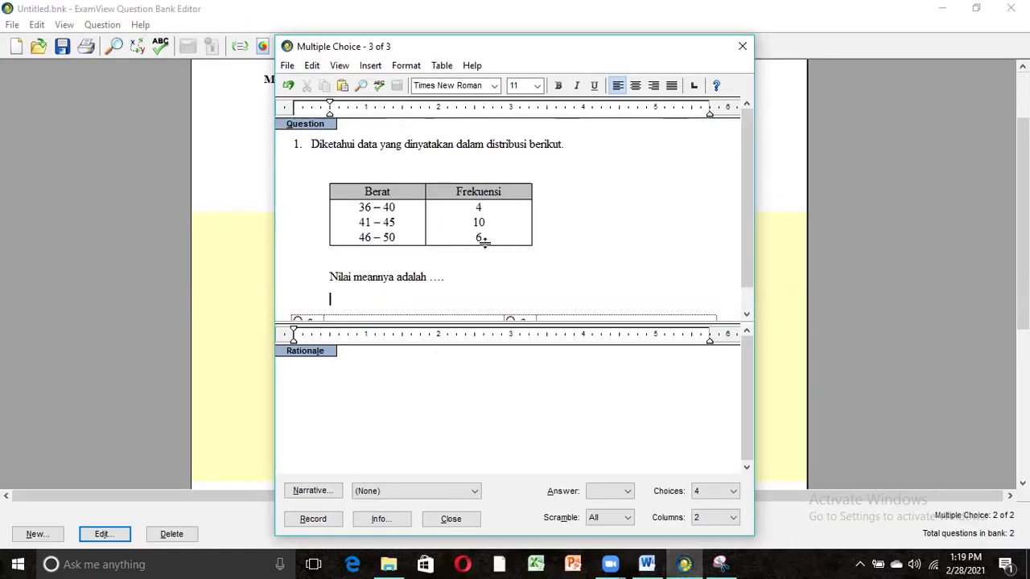
Delete the "1." numbering before "Diketahui data" and the blank lines around the table and below "Nilai meannya adalah ….".
{"action": "left_click", "coordinate": [313, 144]}
{"action": "key", "text": "BackSpace"}
{"action": "key", "text": "BackSpace"}
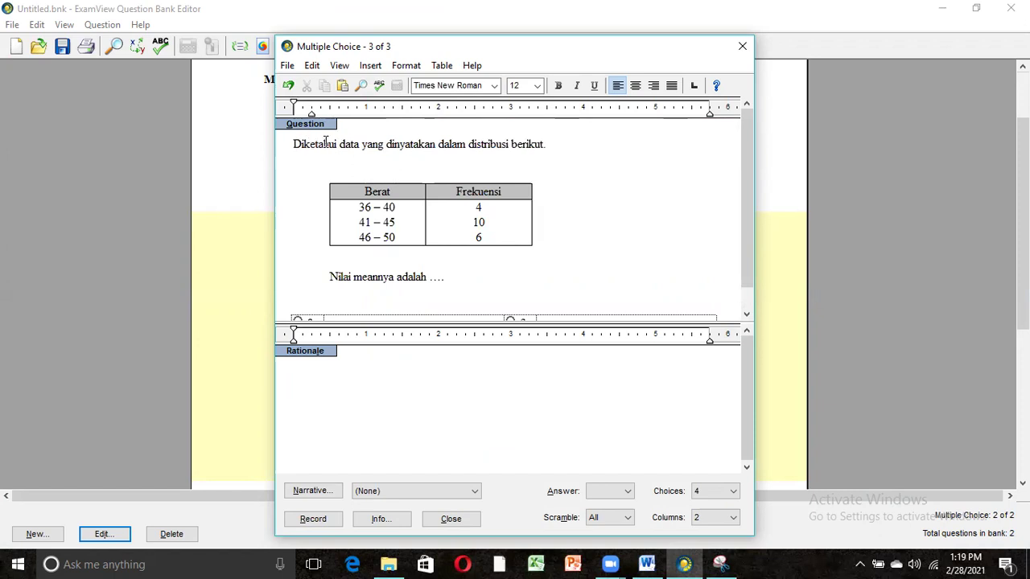
{"action": "key", "text": "Down"}
{"action": "key", "text": "Delete"}
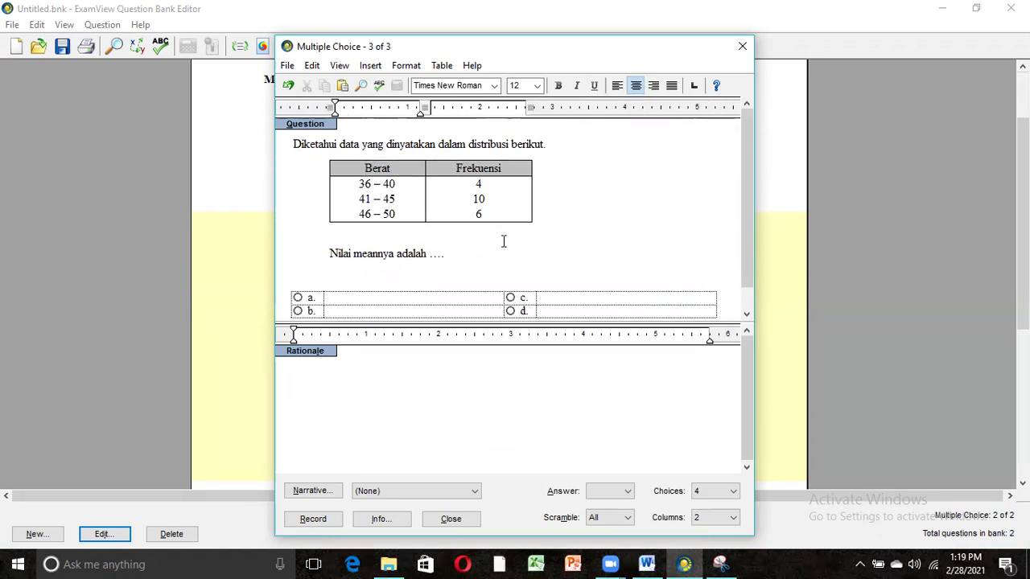
{"action": "left_click", "coordinate": [503, 241]}
{"action": "key", "text": "Delete"}
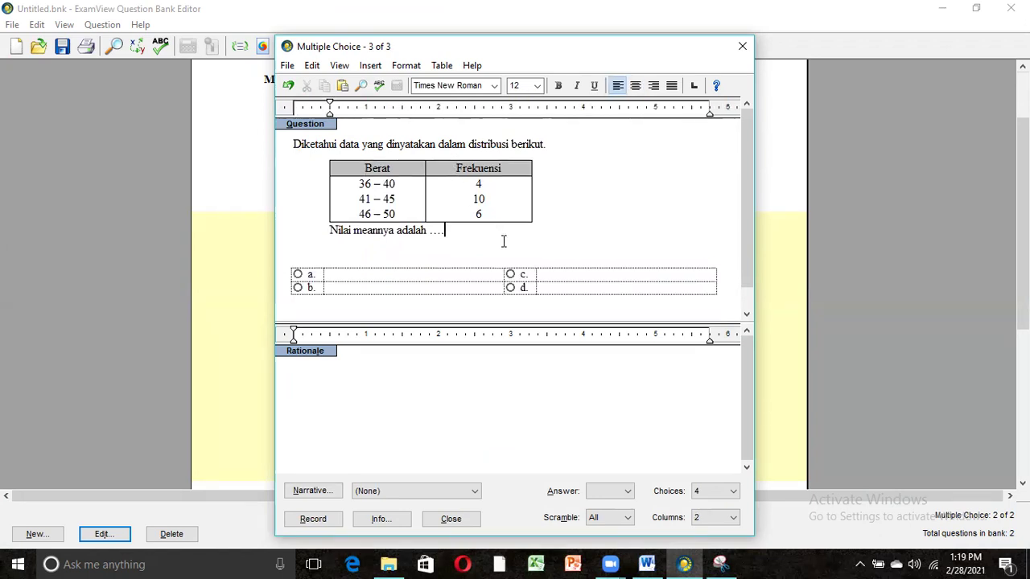
{"action": "key", "text": "Delete"}
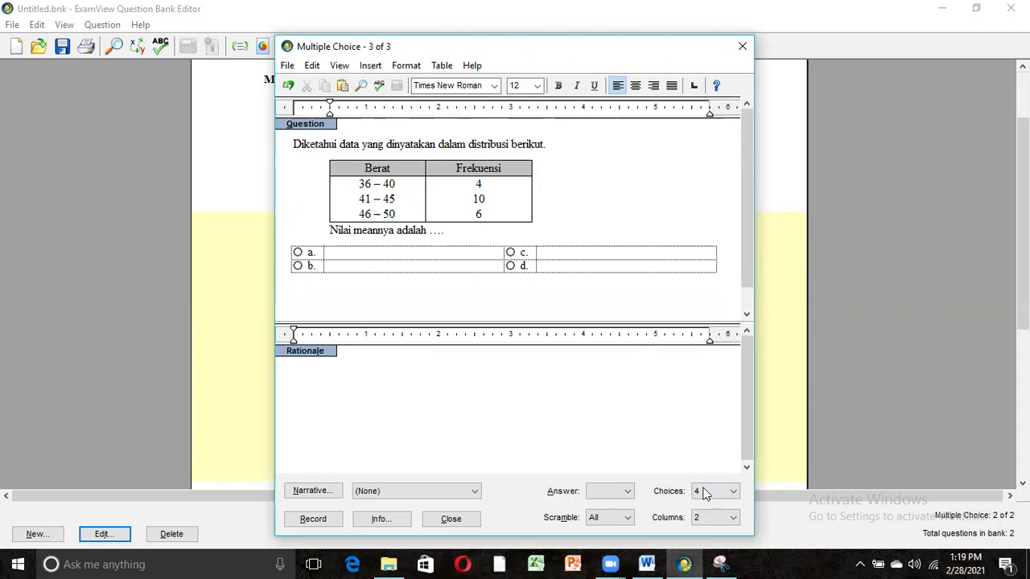
Set the frequency table question's answer layout to 1 column with 5 choices.
{"action": "left_click", "coordinate": [730, 521]}
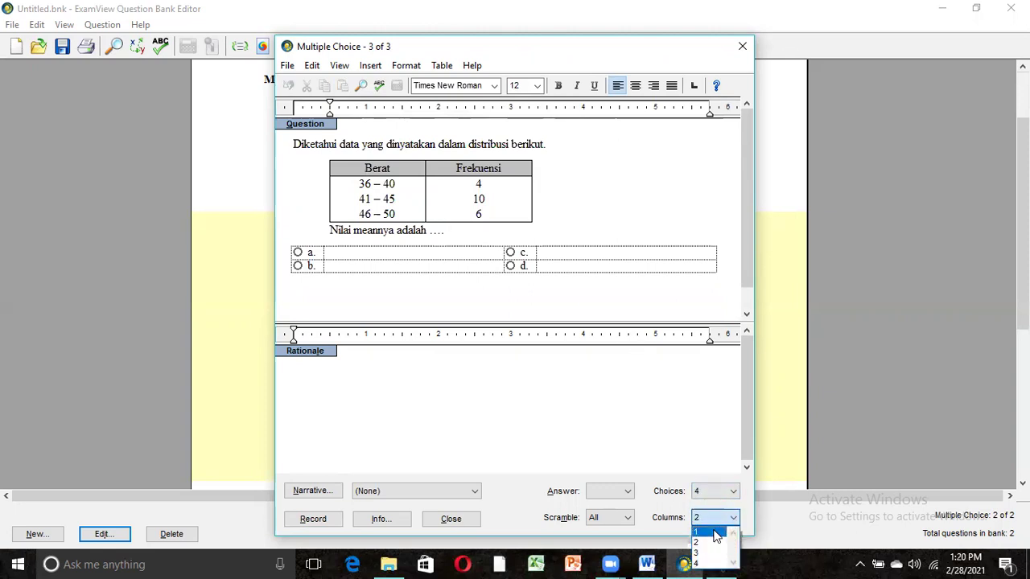
{"action": "left_click", "coordinate": [711, 535]}
{"action": "left_click", "coordinate": [731, 491]}
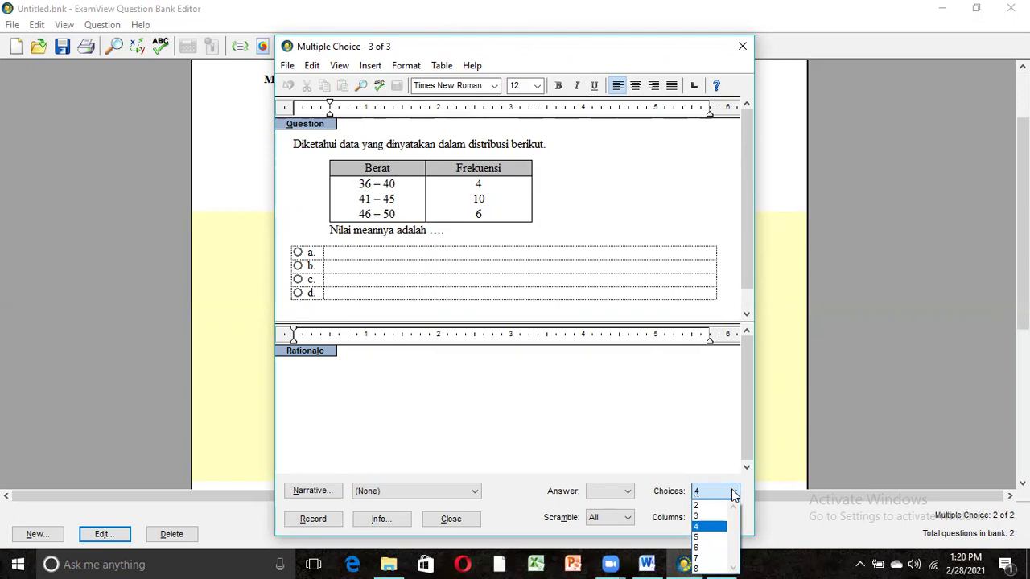
{"action": "left_click", "coordinate": [701, 537]}
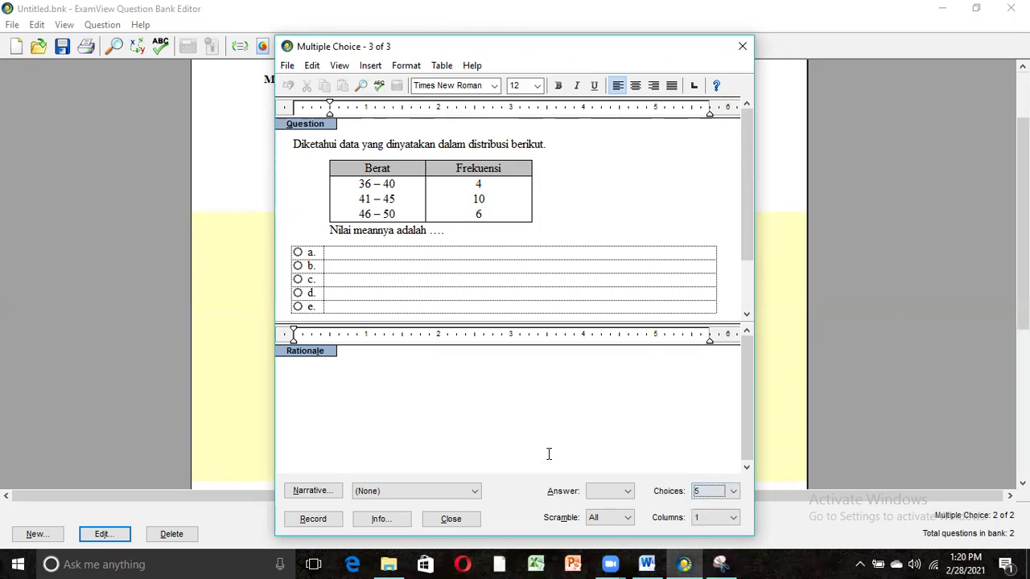
Copy 43,5 from option A of question 3 in Word and paste it as answer a in ExamView.
{"action": "left_click", "coordinate": [646, 563]}
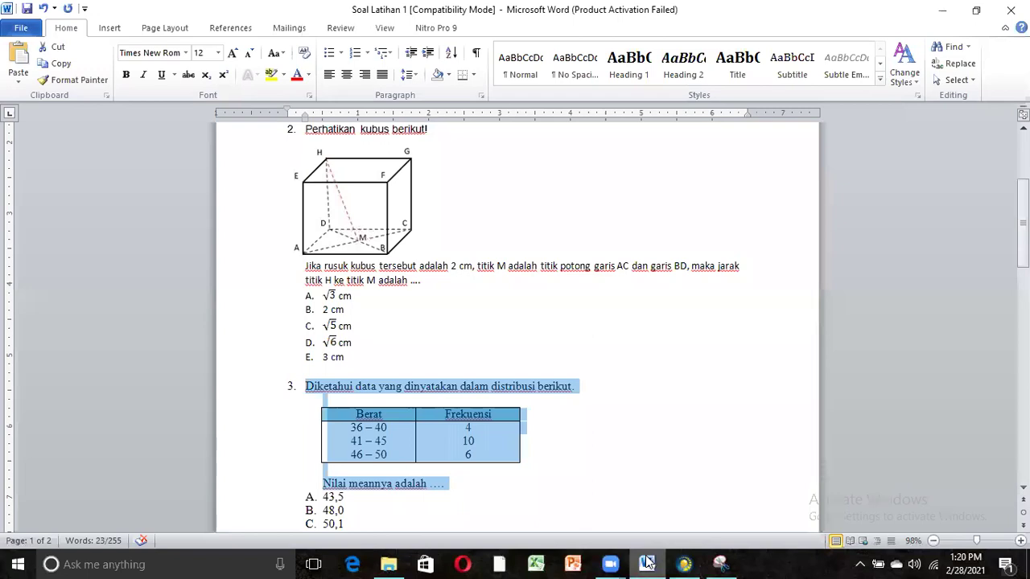
{"action": "left_click", "coordinate": [324, 496]}
{"action": "left_click_drag", "start_coordinate": [324, 497], "coordinate": [344, 501]}
{"action": "key", "text": "ctrl+c"}
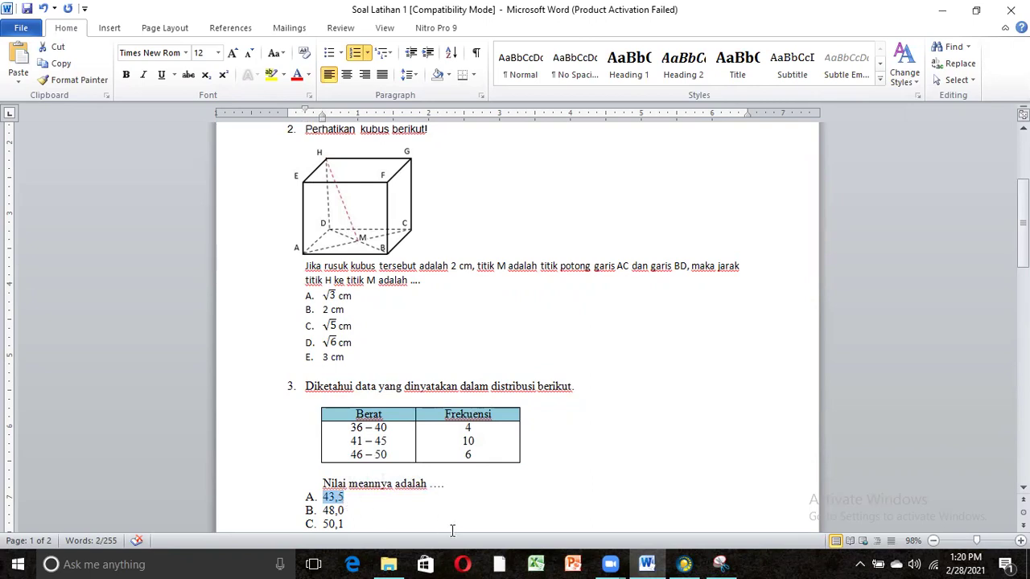
{"action": "left_click", "coordinate": [684, 562]}
{"action": "left_click", "coordinate": [368, 255]}
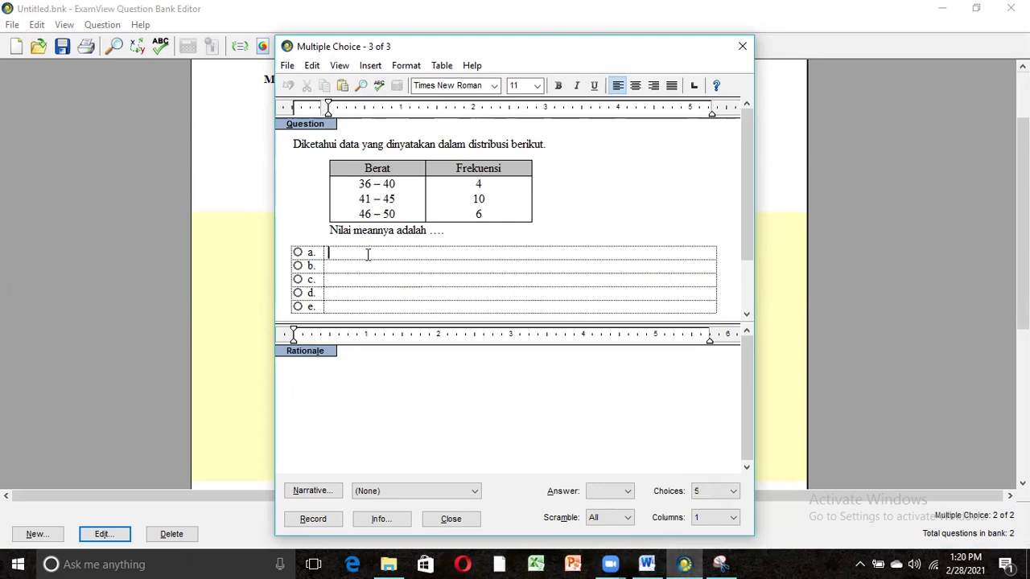
{"action": "key", "text": "ctrl+v"}
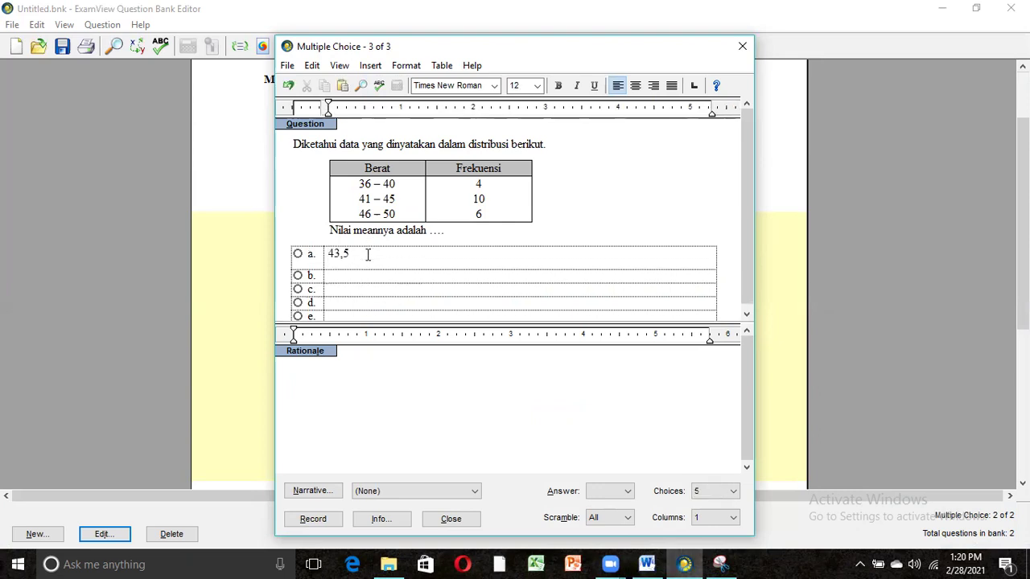
Enter the remaining answers of the mean question: b 48,0, c 50,1, d 53,0 and e 52,1.
{"action": "left_click", "coordinate": [349, 275]}
{"action": "type", "text": "48,0"}
{"action": "left_click", "coordinate": [347, 290]}
{"action": "type", "text": "50,1"}
{"action": "type", "text": "53,0"}
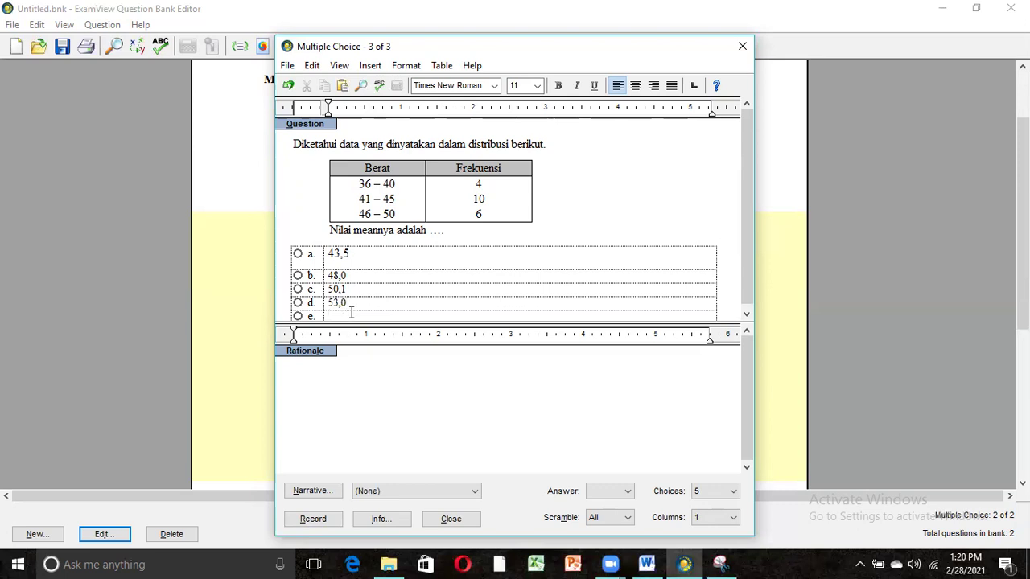
{"action": "left_click", "coordinate": [350, 314]}
{"action": "type", "text": "52,1"}
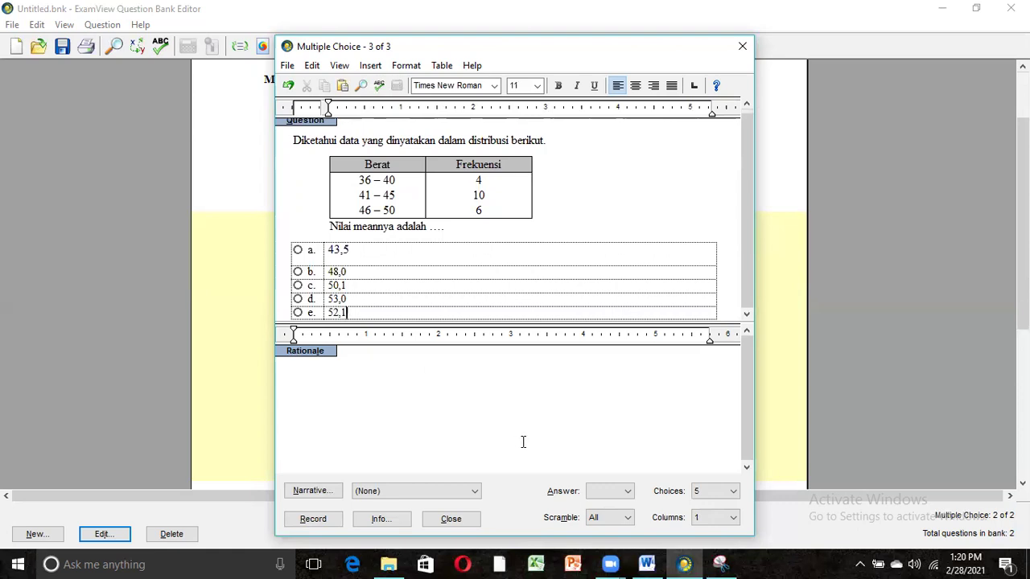
Set a as the frequency table question's correct answer and record the question in the bank.
{"action": "left_click", "coordinate": [628, 491]}
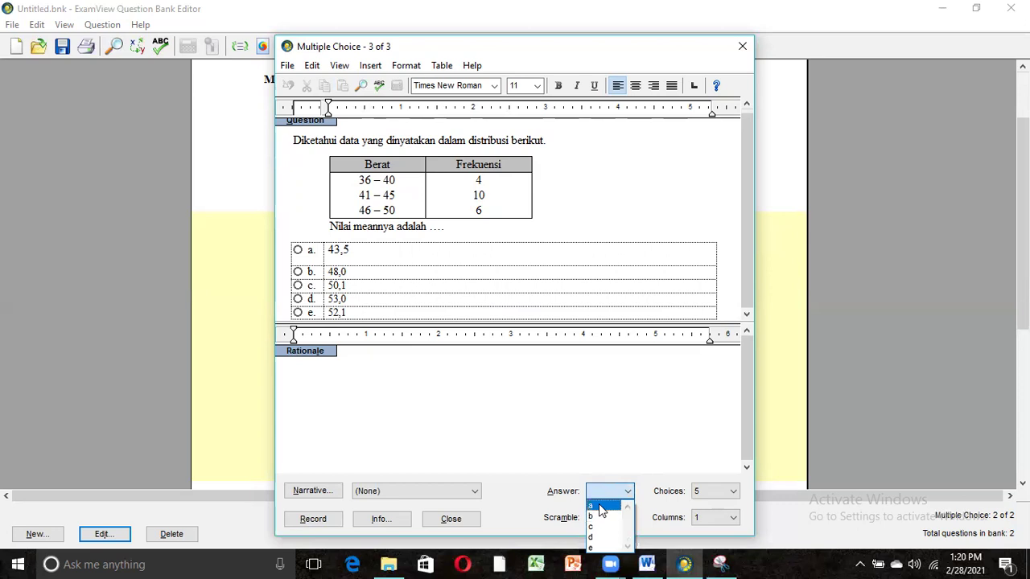
{"action": "left_click", "coordinate": [599, 507]}
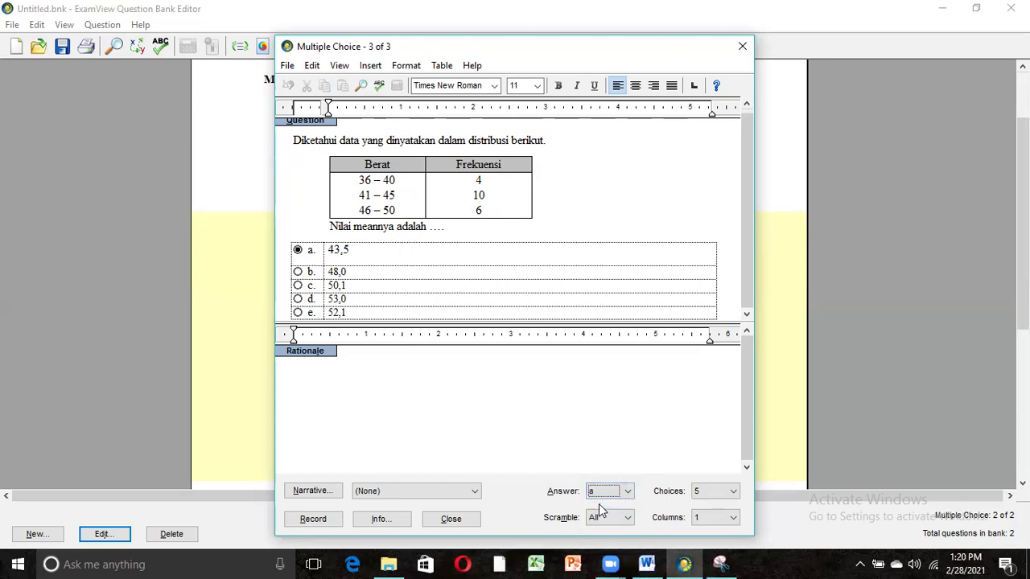
{"action": "left_click", "coordinate": [313, 519]}
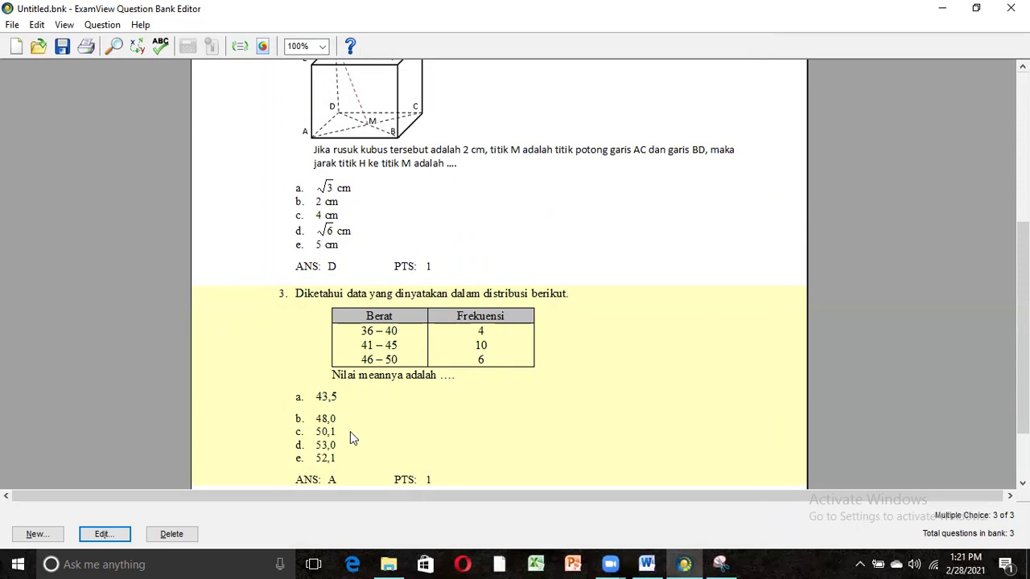
Create a fourth multiple choice question, then switch to Word and go to question 4 with the histogram.
{"action": "left_click", "coordinate": [37, 534]}
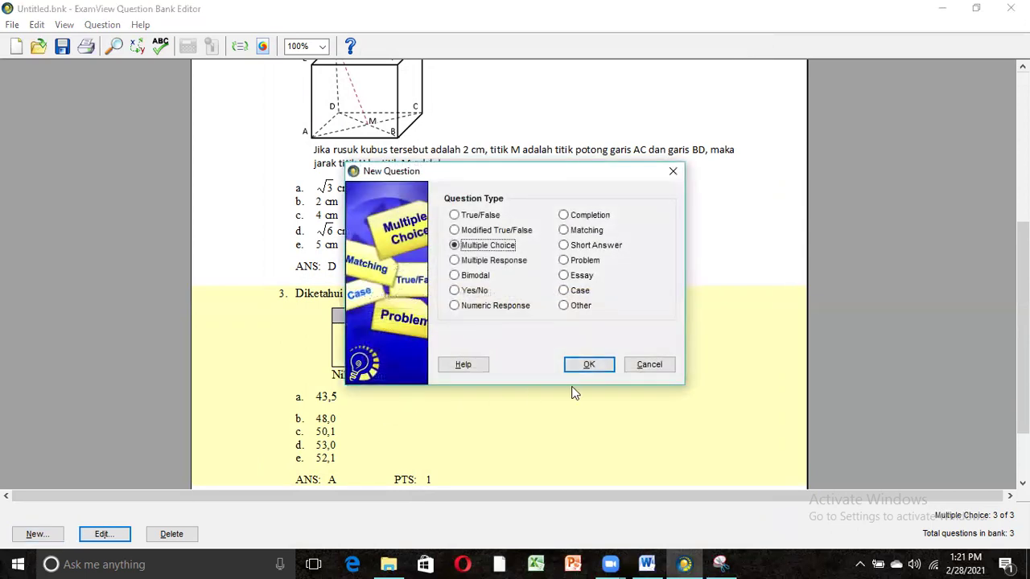
{"action": "left_click", "coordinate": [588, 364]}
{"action": "left_click", "coordinate": [655, 561]}
{"action": "left_click_drag", "start_coordinate": [1022, 226], "coordinate": [1022, 306]}
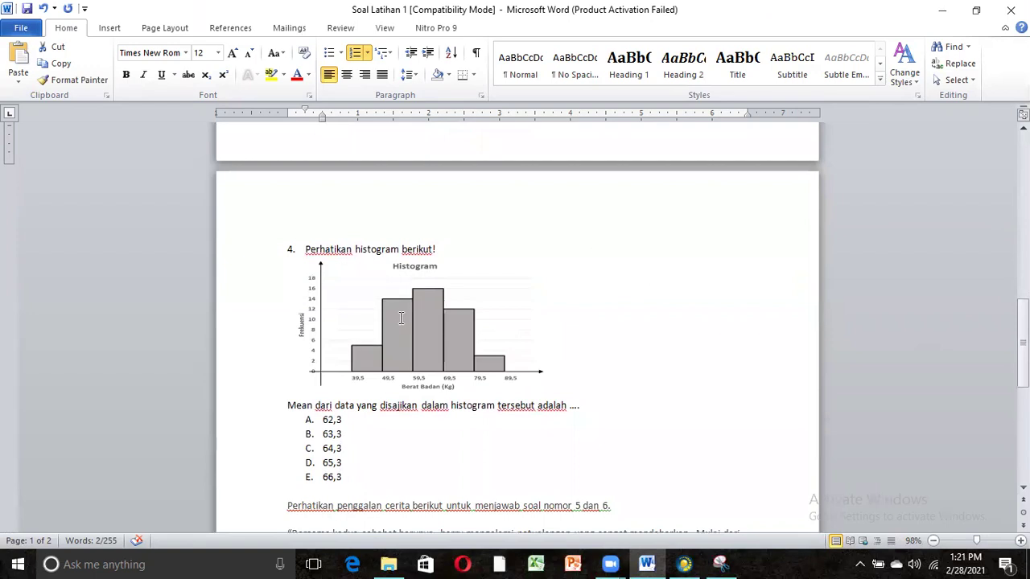
Check the text wrapping option applied to the histogram picture of question 4 in Word.
{"action": "left_click", "coordinate": [419, 336]}
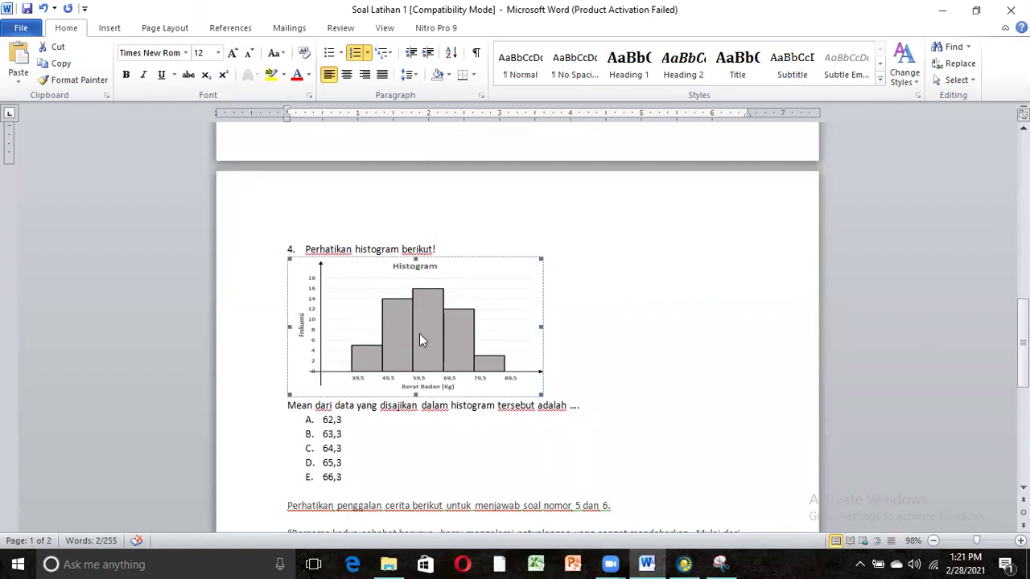
{"action": "left_click", "coordinate": [499, 32]}
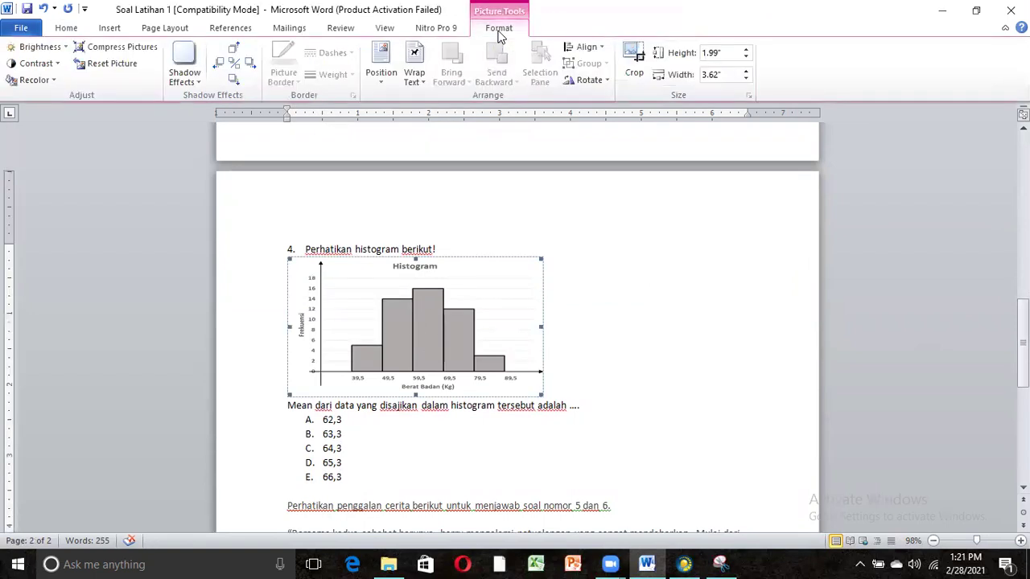
{"action": "left_click", "coordinate": [418, 85]}
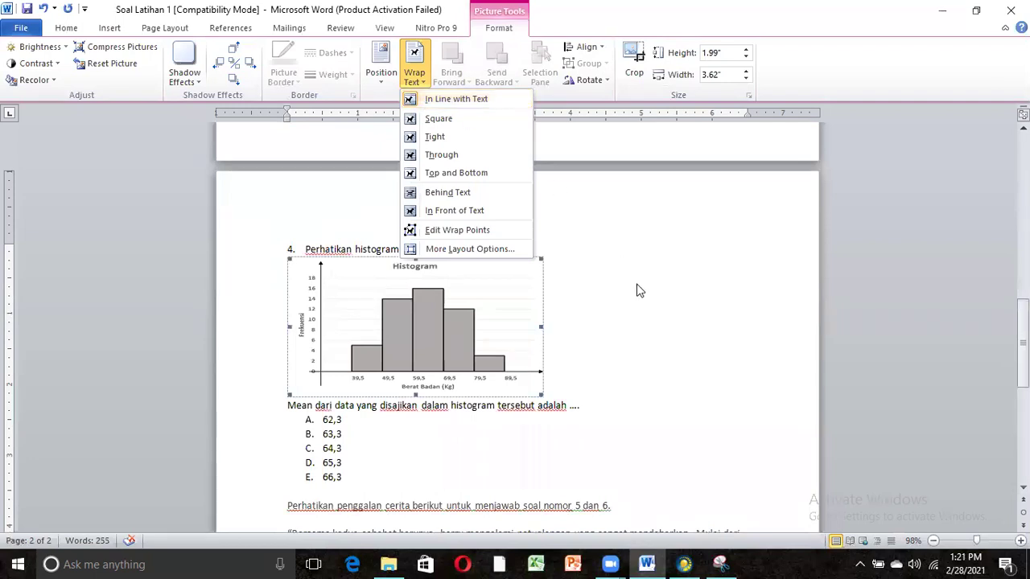
{"action": "key", "text": "Escape"}
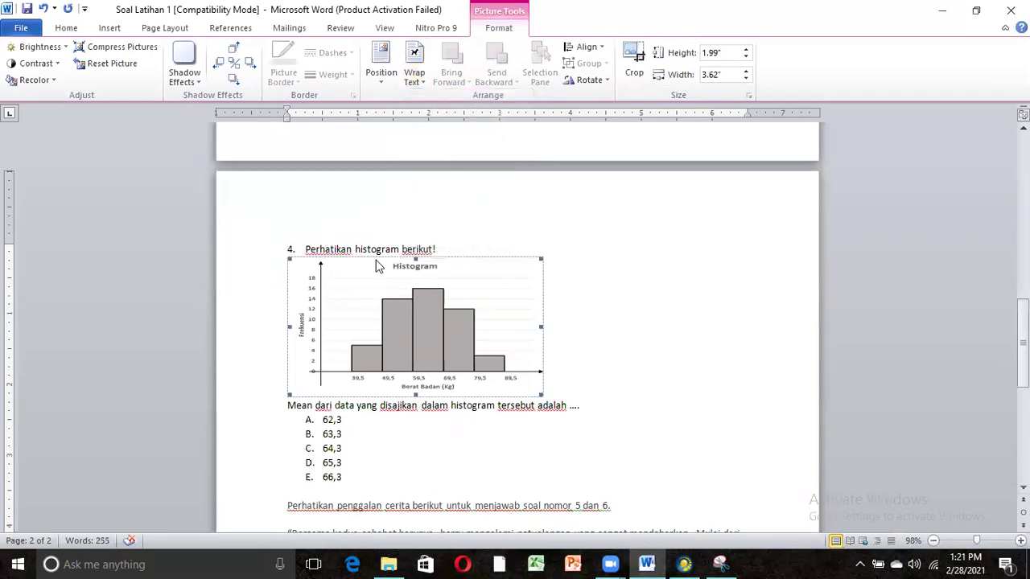
Copy question 4 from "Perhatikan histogram berikut!" through "tersebut adalah …." with its histogram in Word and paste it into the new ExamView question.
{"action": "triple_click", "coordinate": [305, 249]}
{"action": "left_click_drag", "start_coordinate": [540, 363], "coordinate": [586, 410]}
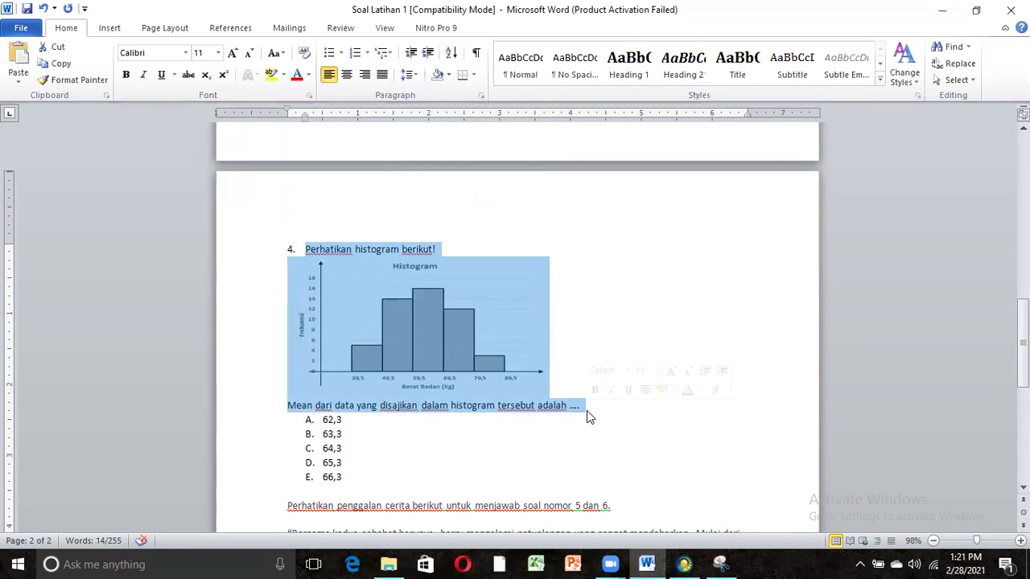
{"action": "left_click", "coordinate": [684, 564]}
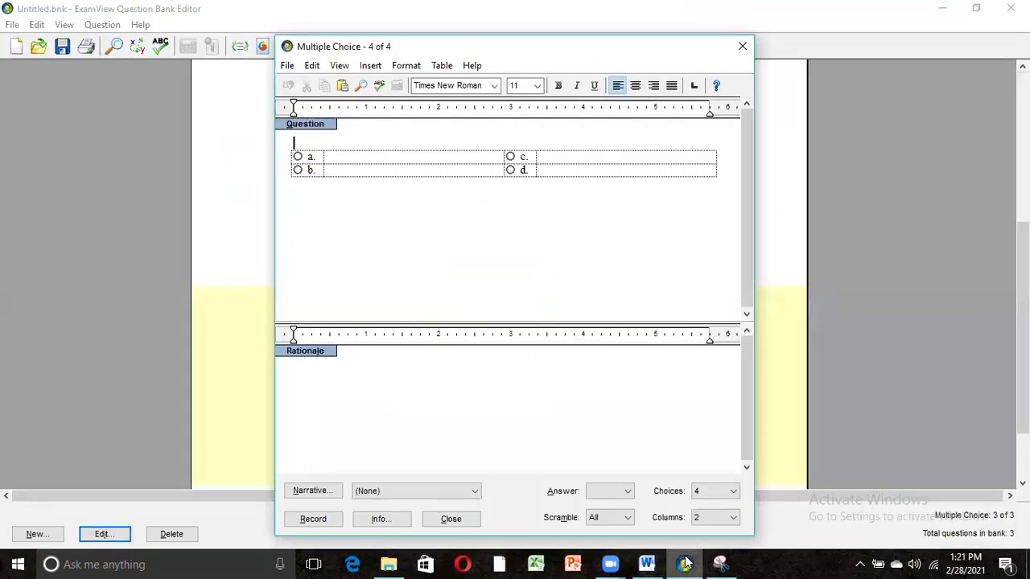
{"action": "key", "text": "ctrl+v"}
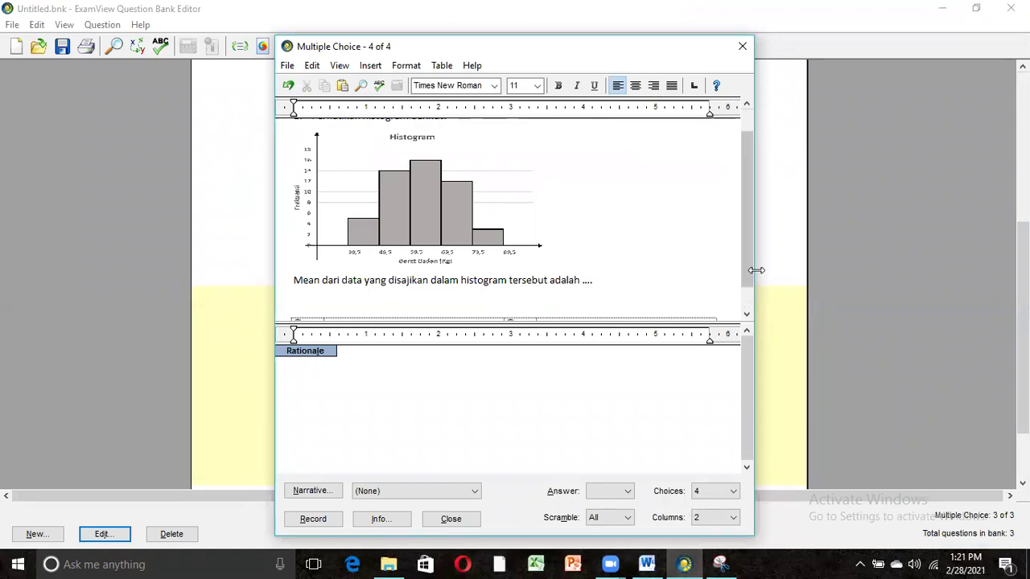
Delete the "1." numbering before "Perhatikan histogram berikut!" in the pasted question.
{"action": "scroll", "coordinate": [744, 241], "scroll_direction": "up", "scroll_amount": 2}
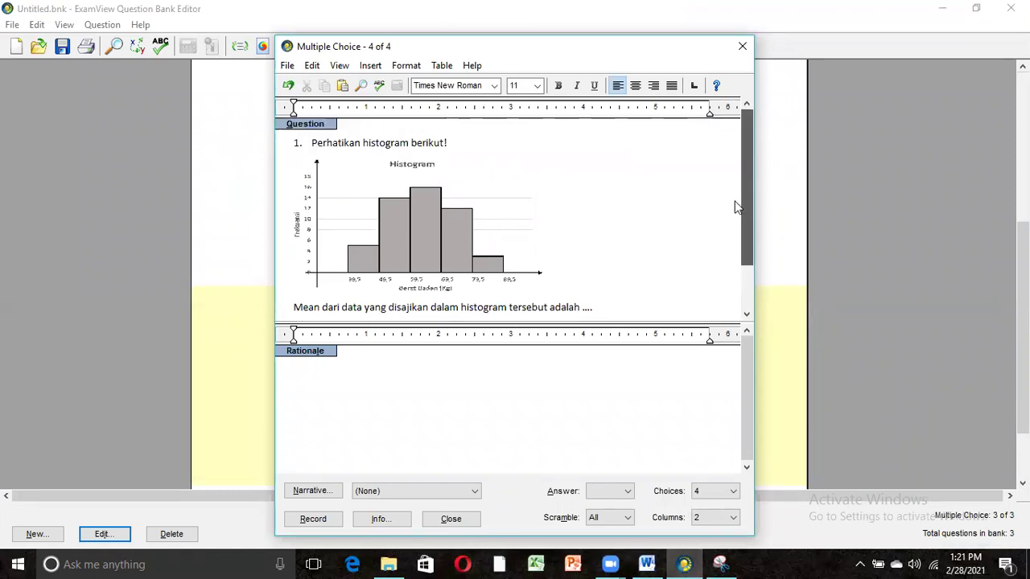
{"action": "left_click", "coordinate": [312, 143]}
{"action": "key", "text": "BackSpace"}
{"action": "key", "text": "BackSpace"}
{"action": "key", "text": "BackSpace"}
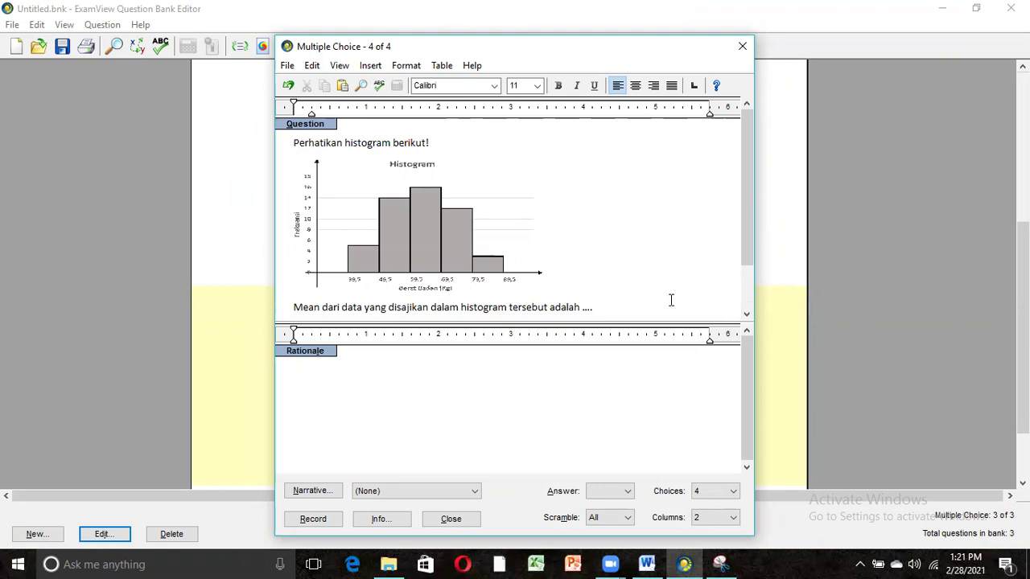
Lay out the histogram question's answers in 1 column with 5 choices.
{"action": "left_click", "coordinate": [729, 521]}
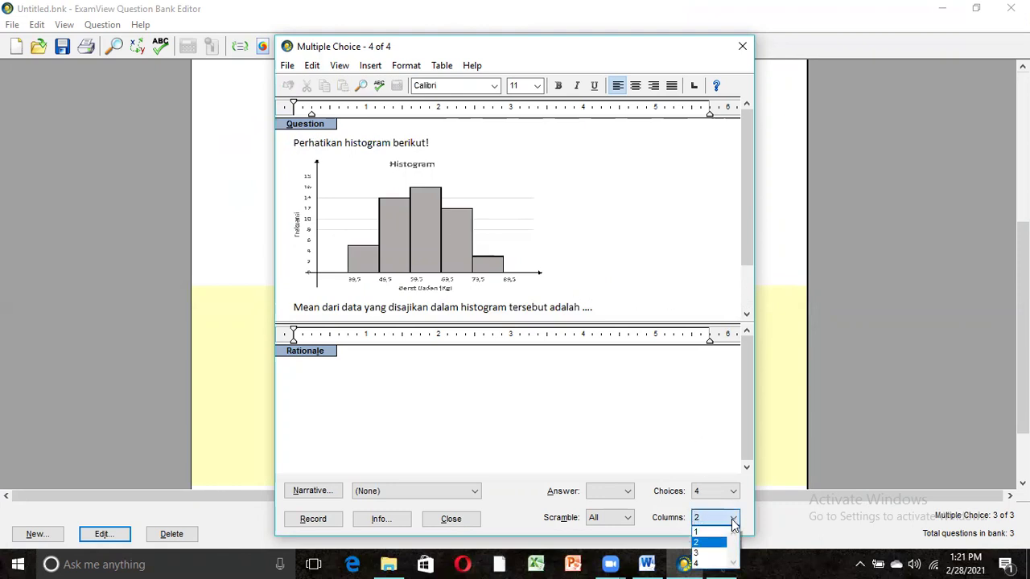
{"action": "left_click", "coordinate": [723, 534]}
{"action": "left_click", "coordinate": [732, 492]}
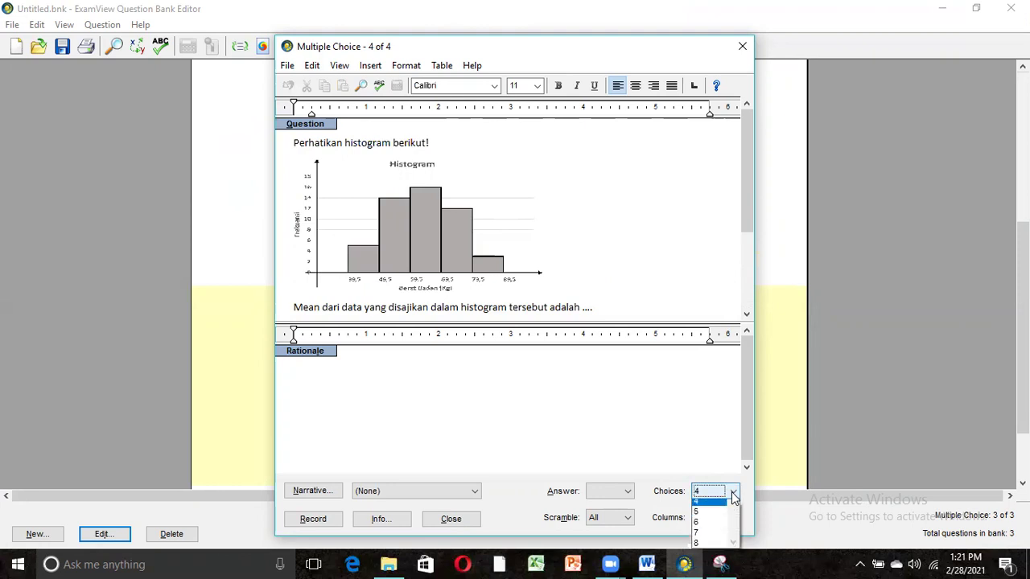
{"action": "left_click", "coordinate": [707, 536]}
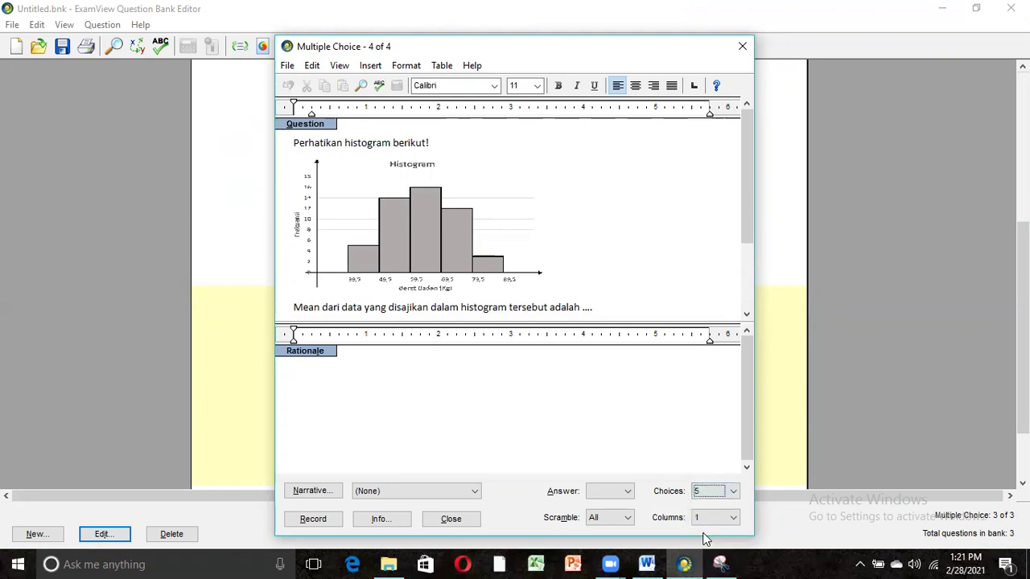
Fill choices a to e with 62,3, 63,3, 64,3, 65,3 and 66,3 as in the Word document, and set b as the answer.
{"action": "scroll", "coordinate": [746, 238], "scroll_direction": "down", "scroll_amount": 3}
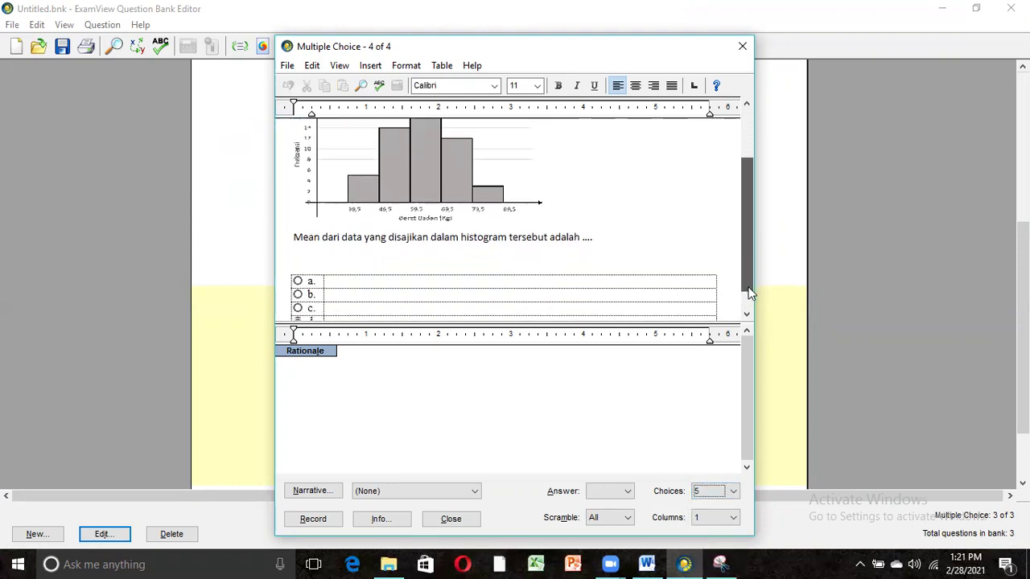
{"action": "left_click", "coordinate": [646, 562]}
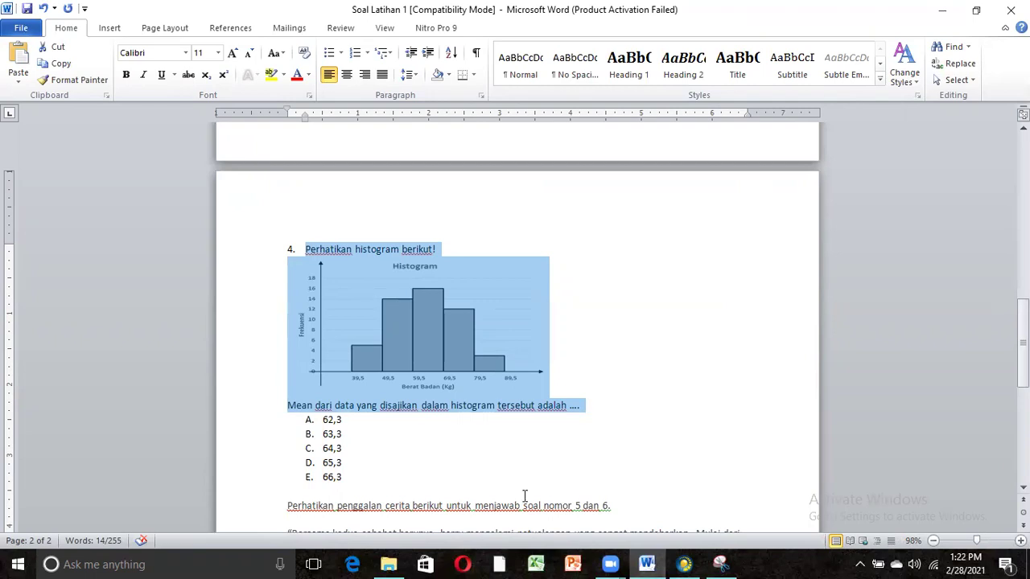
{"action": "left_click", "coordinate": [686, 563]}
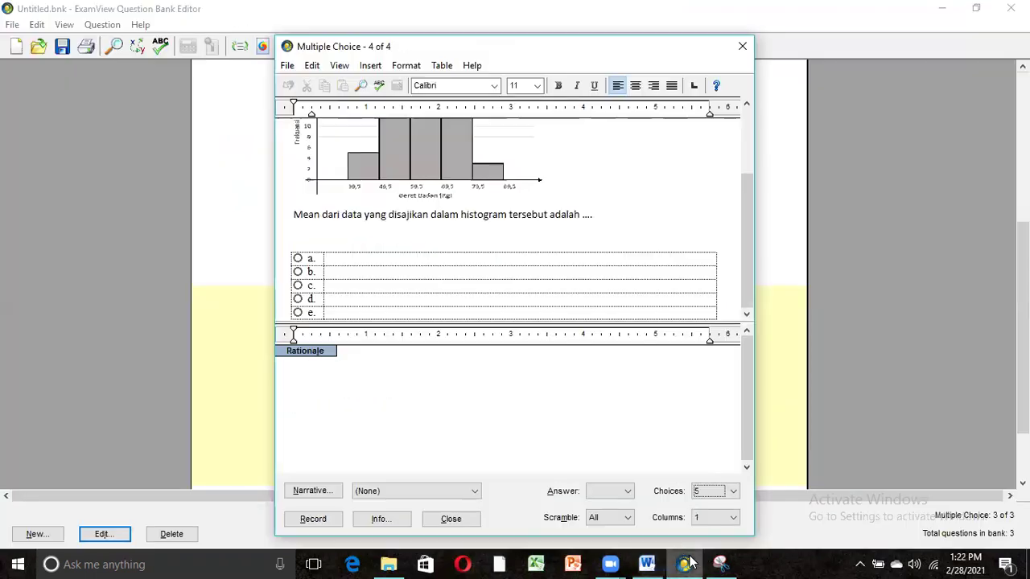
{"action": "left_click", "coordinate": [346, 259]}
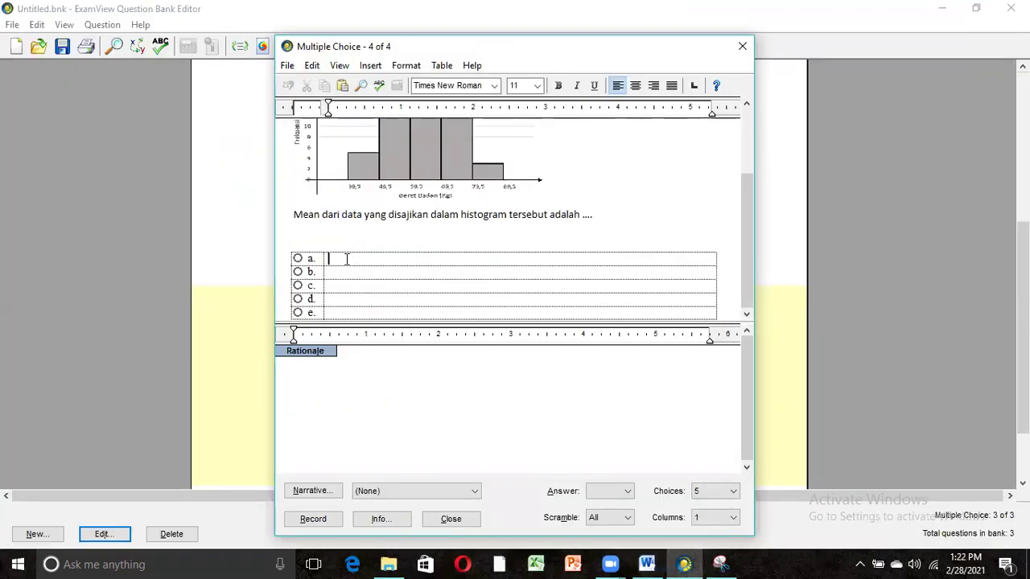
{"action": "type", "text": "62,3"}
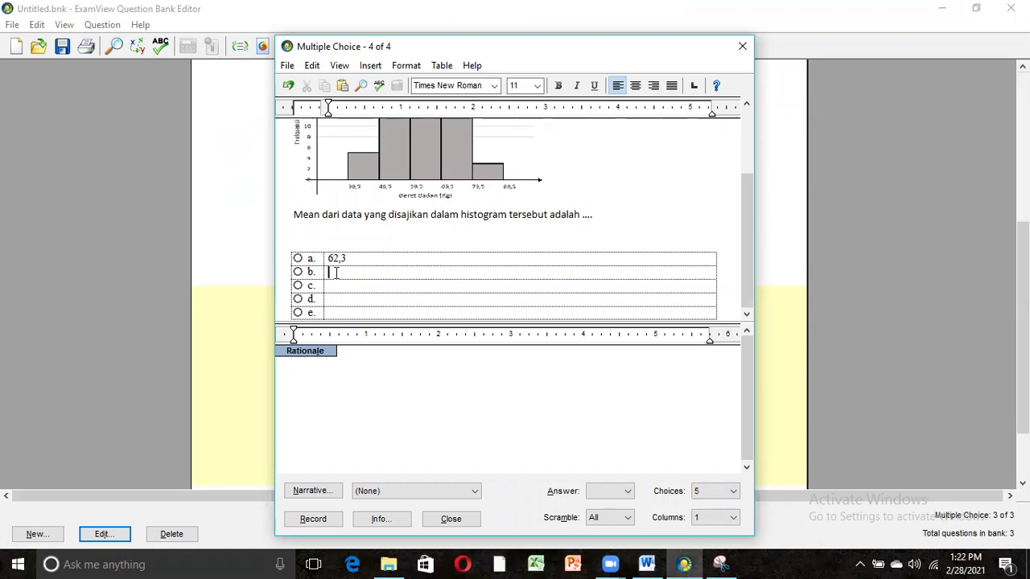
{"action": "left_click", "coordinate": [337, 273]}
{"action": "type", "text": "63,3"}
{"action": "type", "text": "64,3"}
{"action": "left_click", "coordinate": [329, 300]}
{"action": "type", "text": "65,3"}
{"action": "left_click", "coordinate": [329, 312]}
{"action": "type", "text": "66,3"}
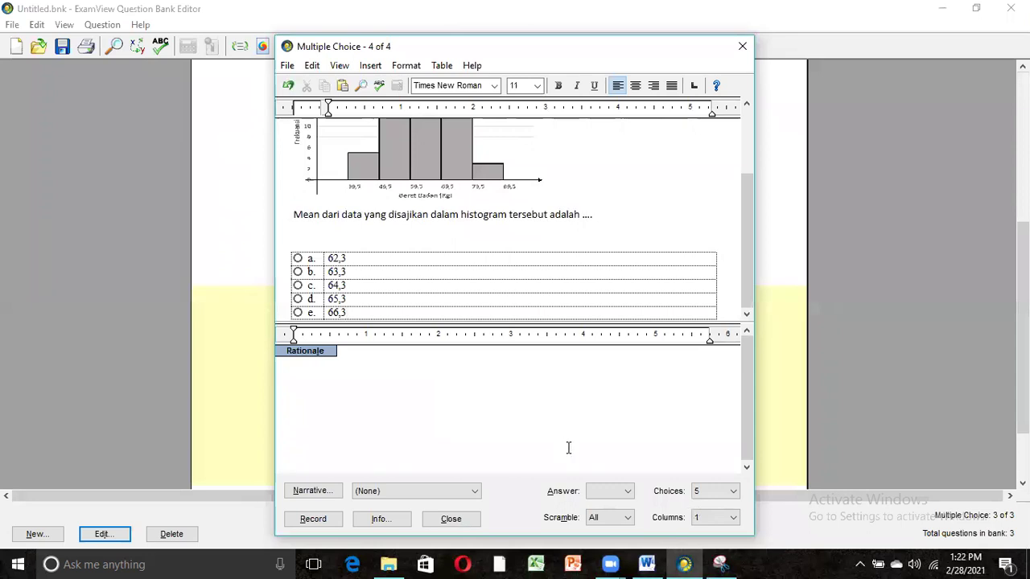
{"action": "left_click", "coordinate": [627, 491]}
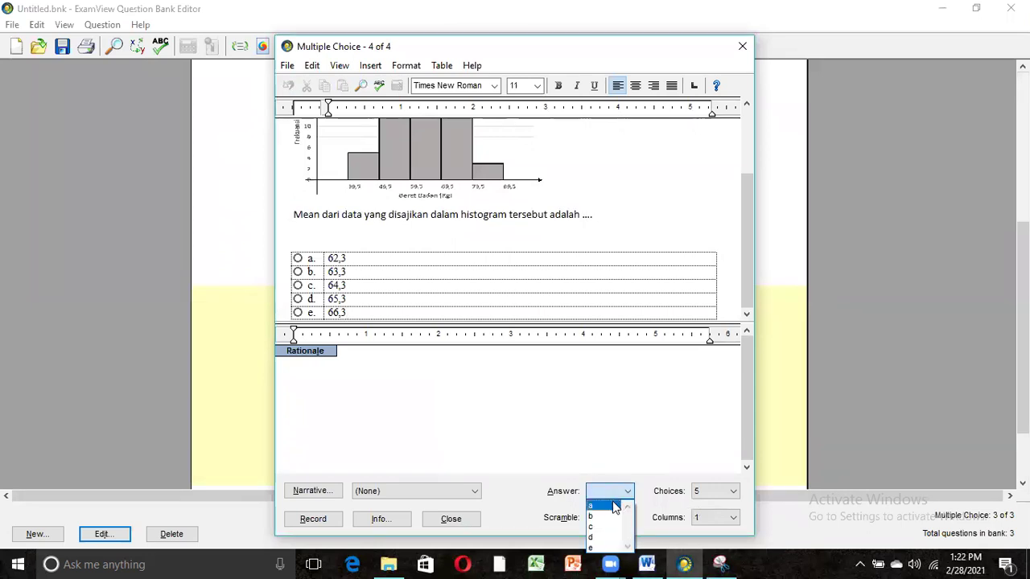
{"action": "left_click", "coordinate": [605, 517]}
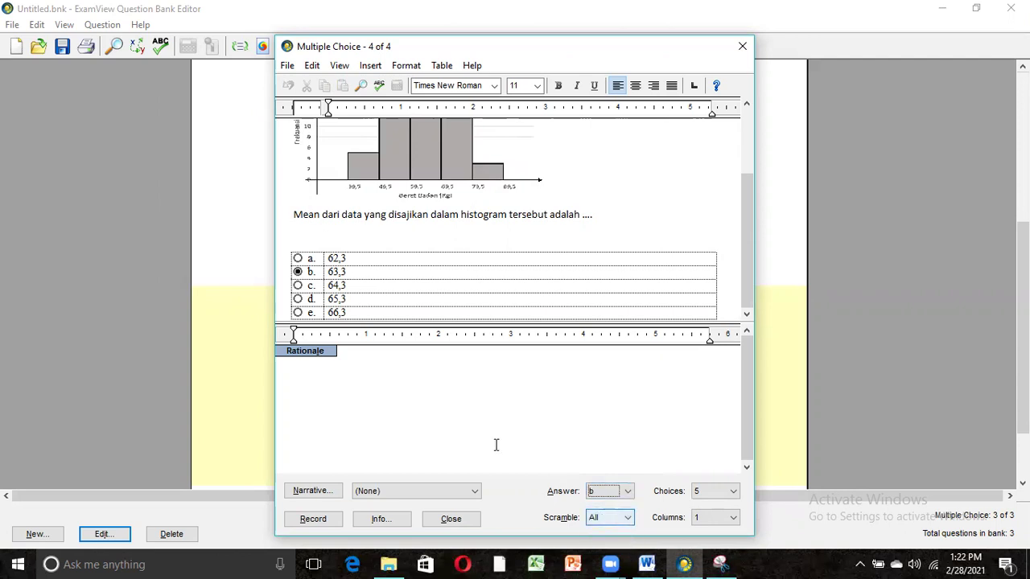
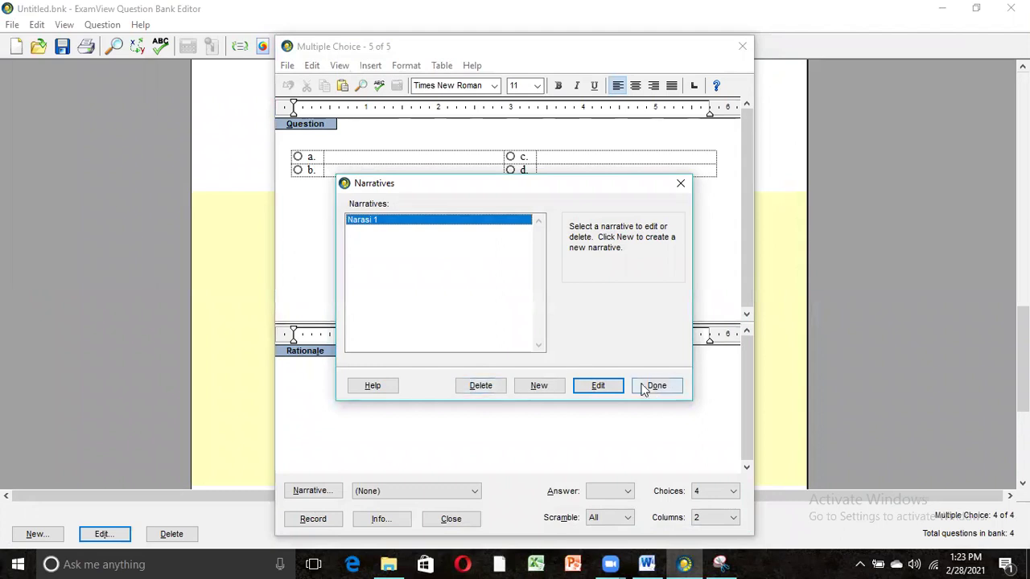
Finish the narrative list, link Narasi 1 to question 5, and set its answers to 5 choices in 1 column.
{"action": "left_click", "coordinate": [655, 390]}
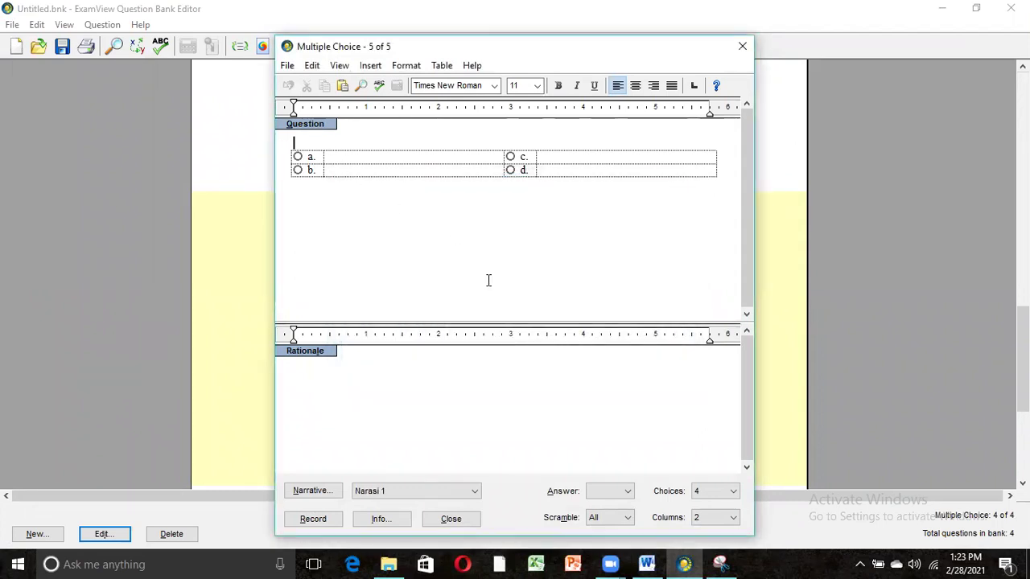
{"action": "left_click", "coordinate": [733, 522]}
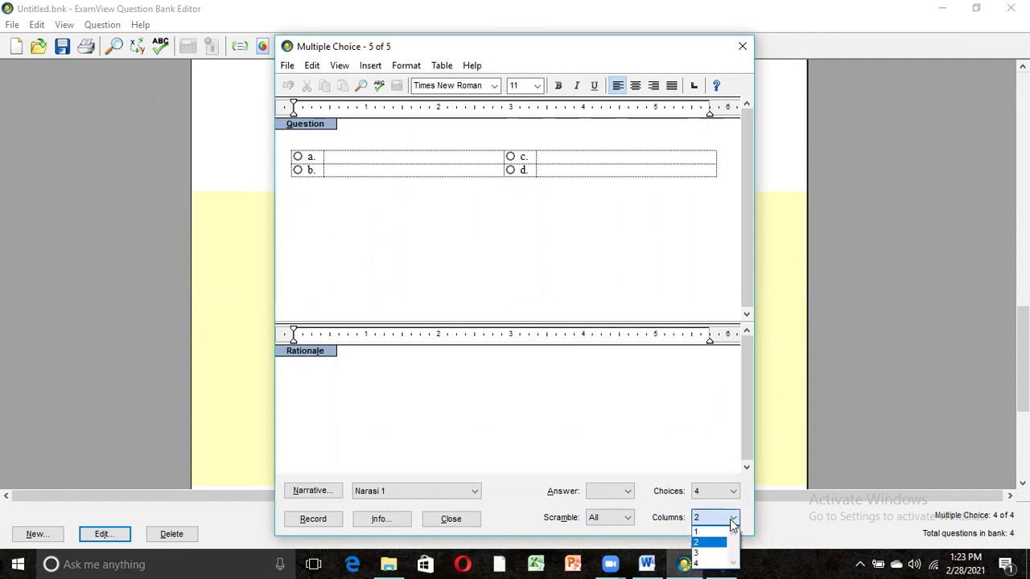
{"action": "left_click", "coordinate": [719, 532]}
{"action": "left_click", "coordinate": [729, 494]}
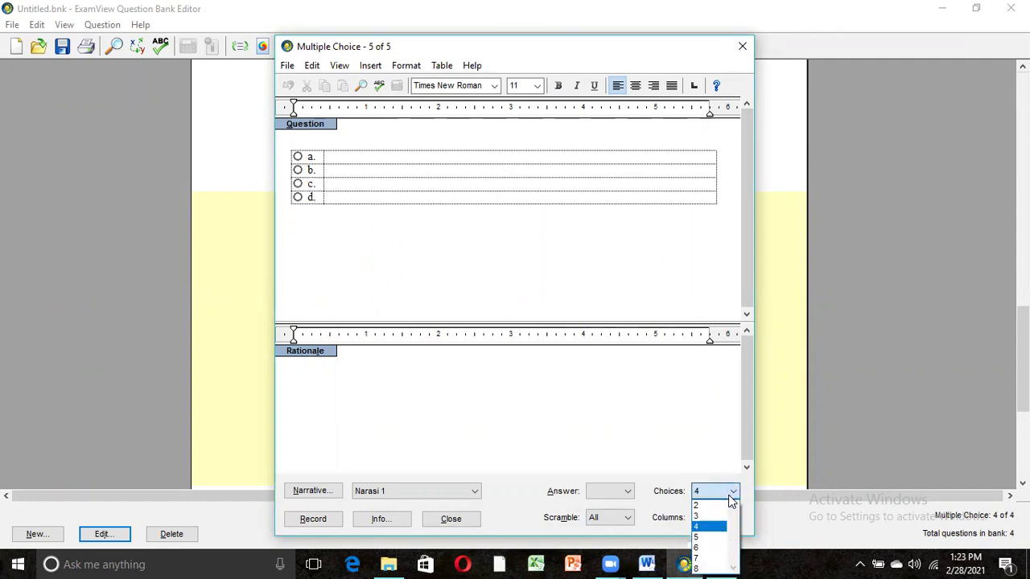
{"action": "left_click", "coordinate": [704, 537]}
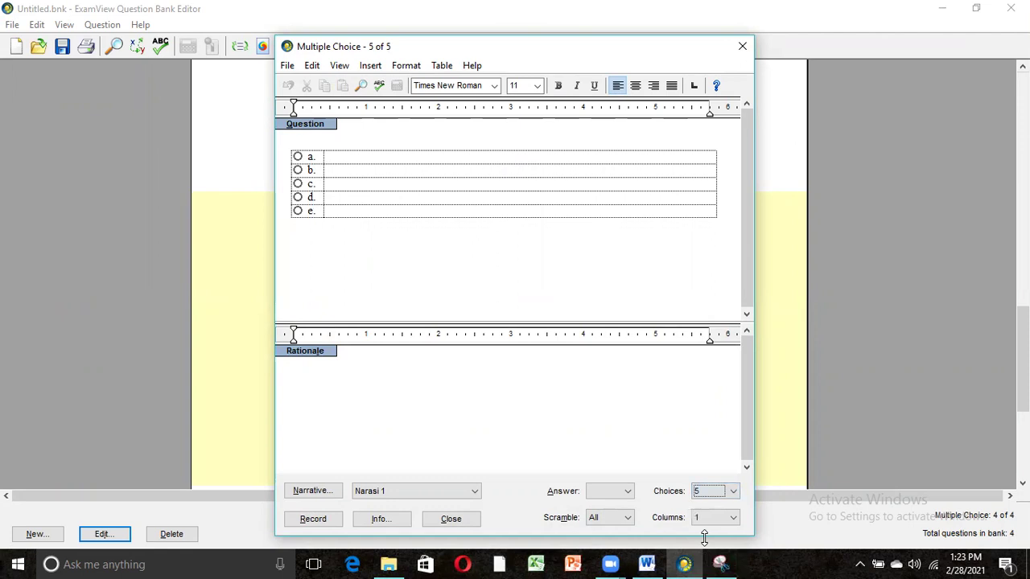
Copy question 5's text "Berdasarkan kesesuaiannya … termasuk…." from Word into the ExamView question and remove the blank line below it.
{"action": "left_click", "coordinate": [646, 564]}
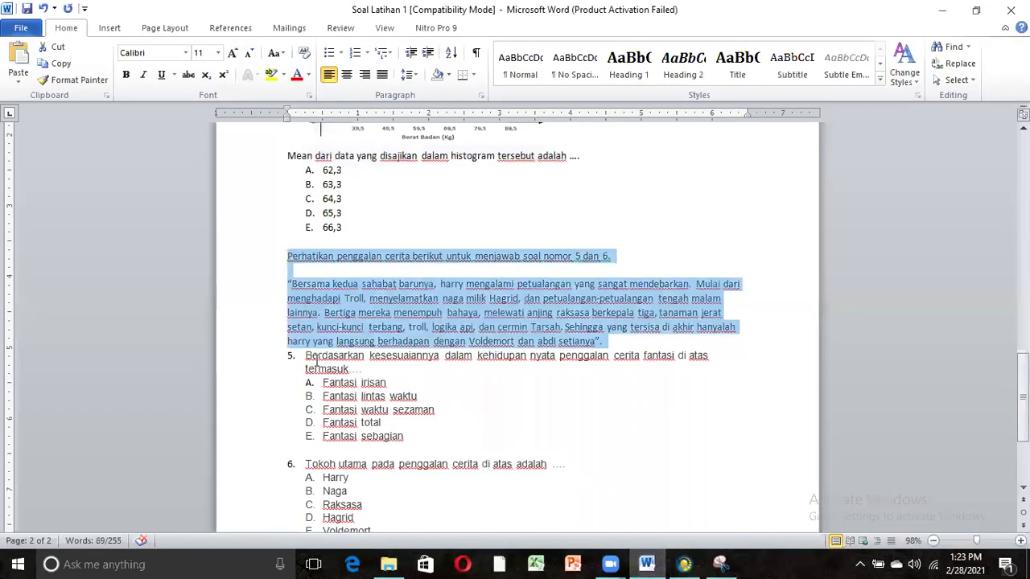
{"action": "left_click_drag", "start_coordinate": [305, 356], "coordinate": [372, 368]}
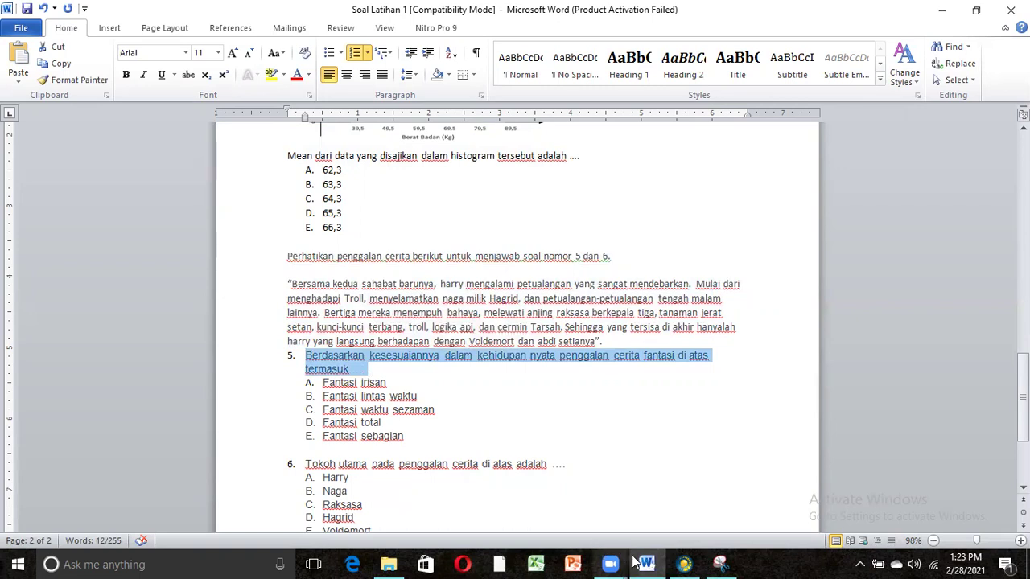
{"action": "left_click", "coordinate": [683, 563]}
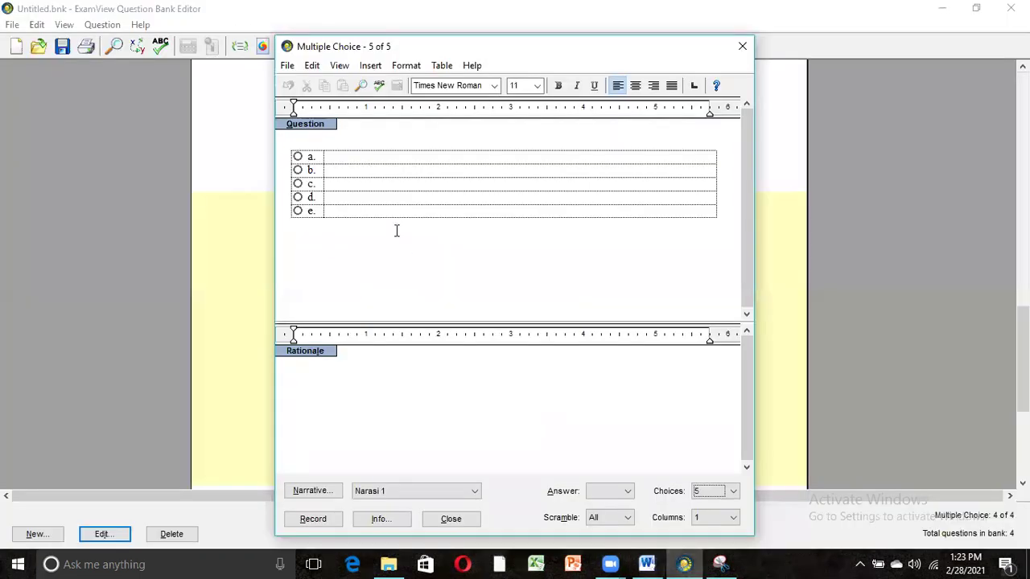
{"action": "left_click", "coordinate": [319, 143]}
{"action": "type", "text": "Berdasarkan kesesuaiannya dalam kehidupan nyata penggalan cerita fantasi di atas termasuk...."}
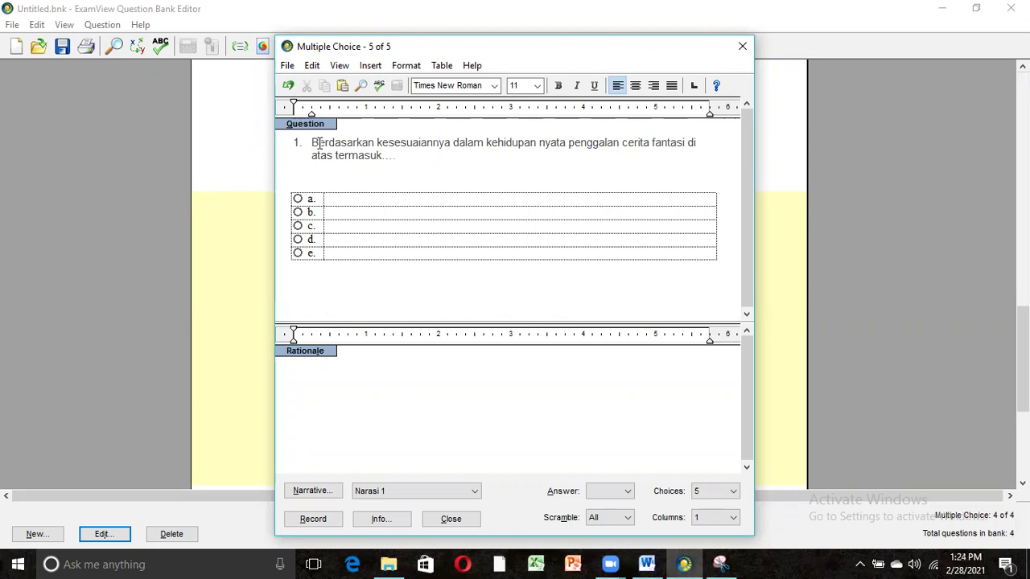
{"action": "left_click", "coordinate": [406, 159]}
{"action": "key", "text": "Delete"}
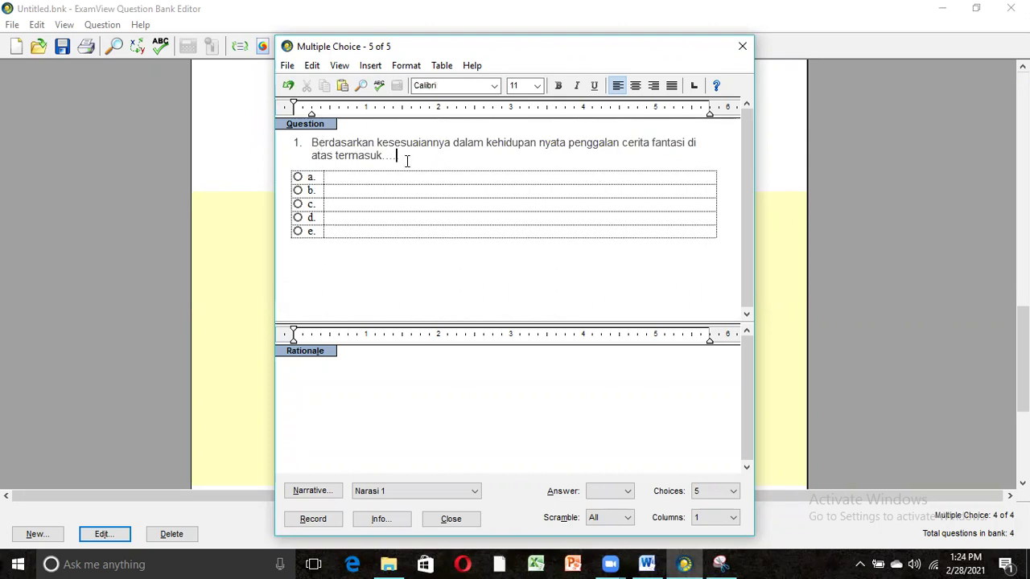
Fill choices a to e with Fantasi Irisan, Fantasi Lintas Waktu, Fantasi Sezaman, Fantasi Total and Fantasi sebagian.
{"action": "left_click", "coordinate": [370, 178]}
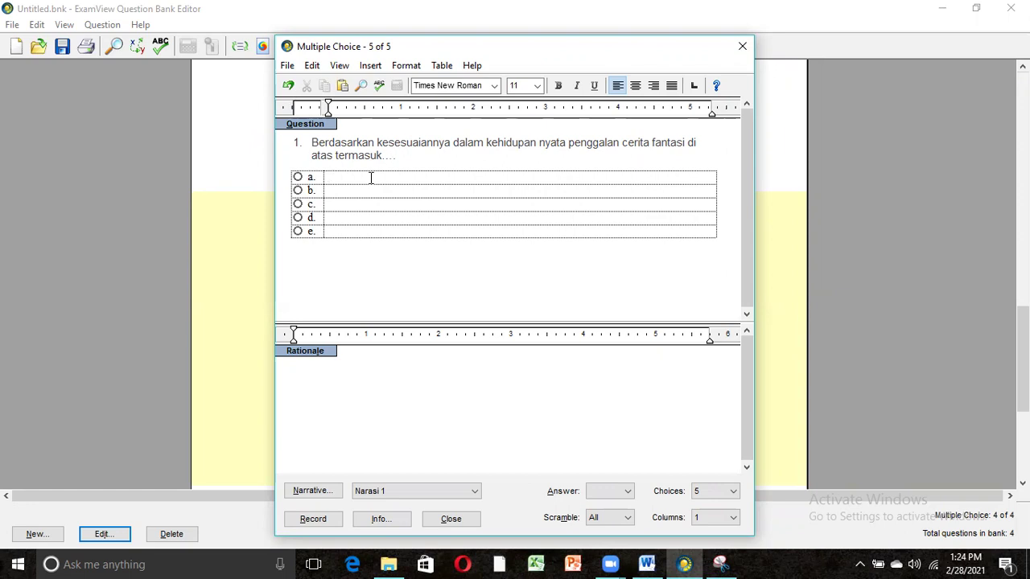
{"action": "type", "text": "Fantasi IrisanFantas"}
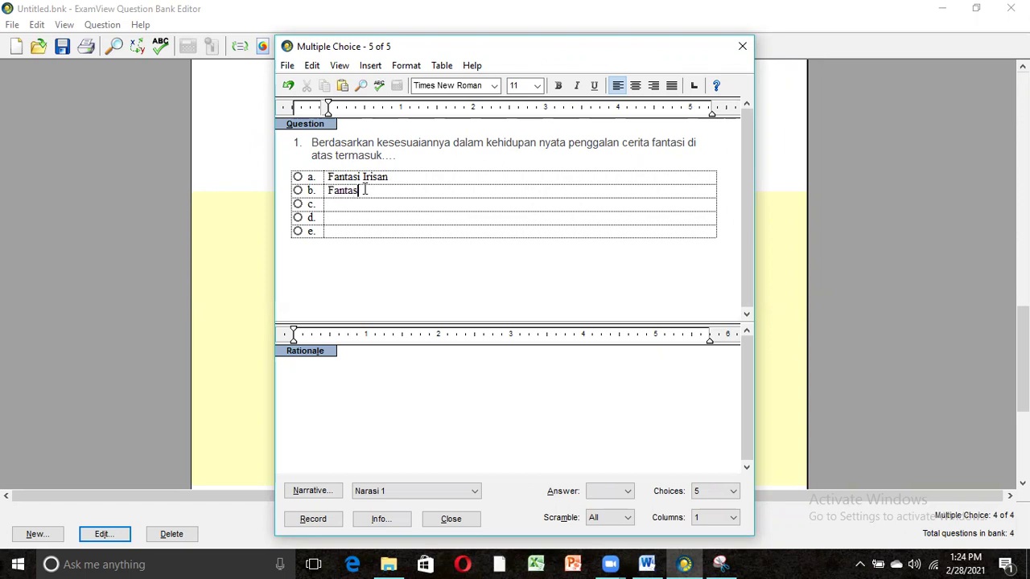
{"action": "type", "text": "i I"}
{"action": "type", "text": "intas "}
{"action": "type", "text": "Waktu"}
{"action": "left_click", "coordinate": [366, 202]}
{"action": "type", "text": "Fantasi"}
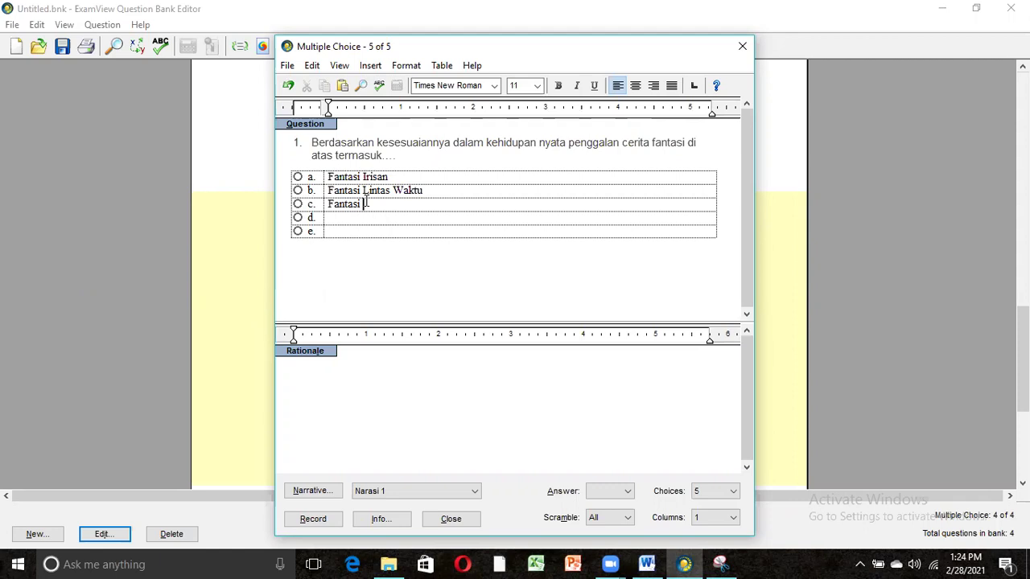
{"action": "type", "text": " Lintas Waktu Fantasi Se"}
{"action": "type", "text": "zaman "}
{"action": "type", "text": "Fantas"}
{"action": "type", "text": "i Total "}
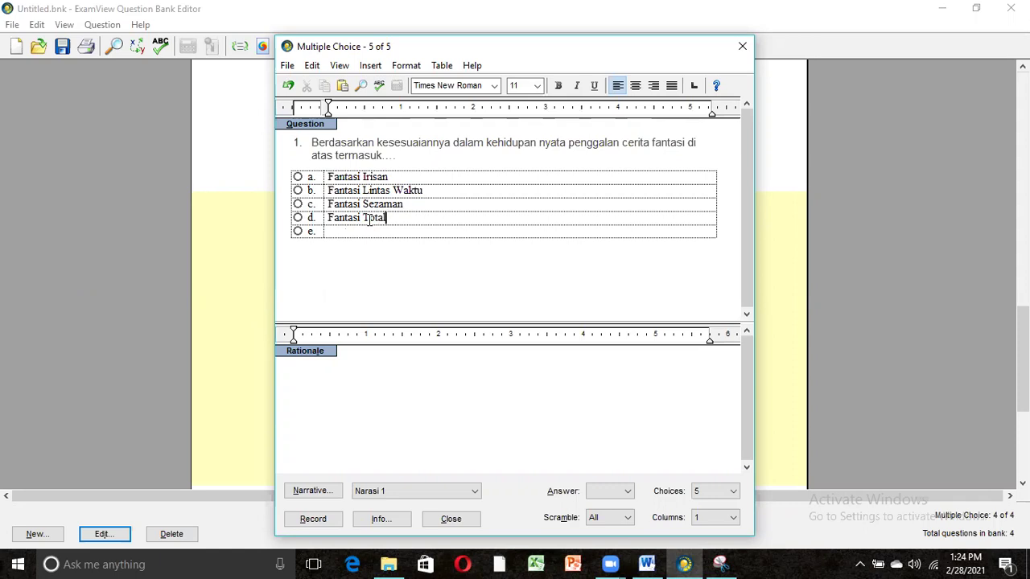
{"action": "type", "text": "Fantasi sebagian"}
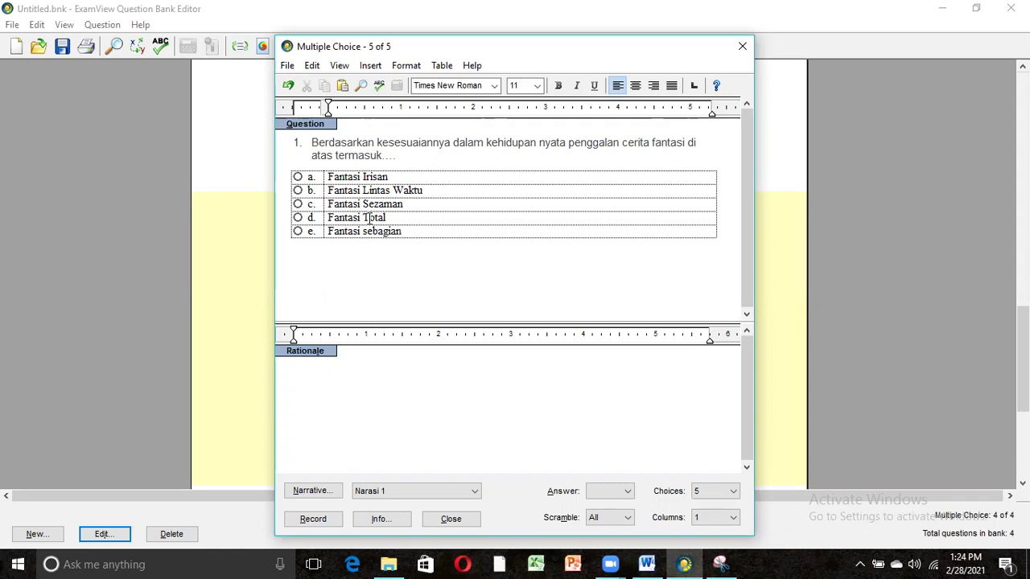
Change the second words of choices a to d to lowercase: irisan, lintas waktu, sezaman and total.
{"action": "double_click", "coordinate": [366, 217]}
{"action": "type", "text": "total"}
{"action": "double_click", "coordinate": [366, 204]}
{"action": "type", "text": "sezaman"}
{"action": "double_click", "coordinate": [368, 190]}
{"action": "type", "text": "lintas"}
{"action": "double_click", "coordinate": [395, 190]}
{"action": "type", "text": "waktu"}
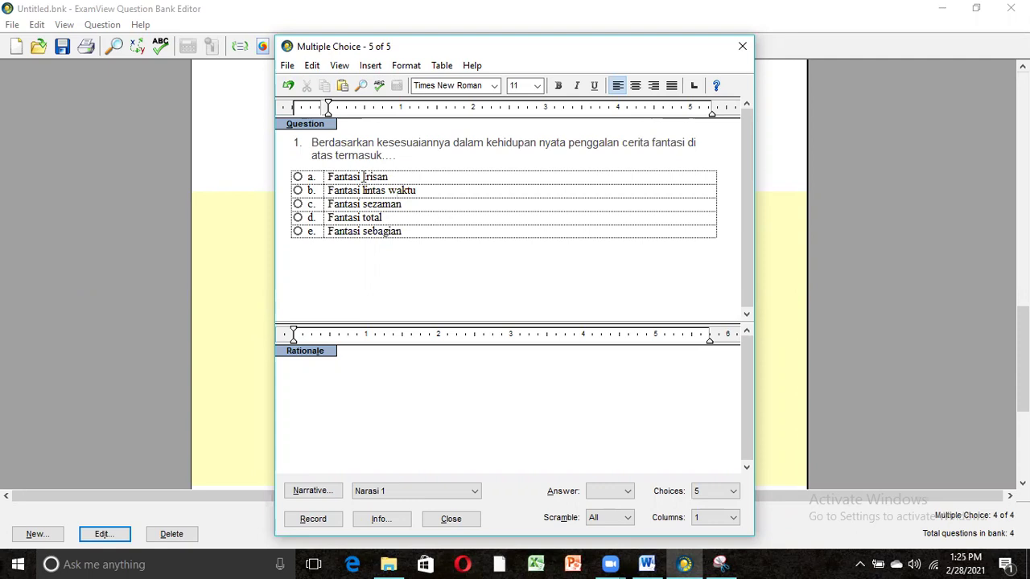
{"action": "left_click", "coordinate": [363, 178]}
{"action": "key", "text": "BackSpace"}
{"action": "type", "text": "i"}
Set d as the answer to question 5, choose Narasi 1 as its narrative, and record the question.
{"action": "left_click", "coordinate": [621, 491]}
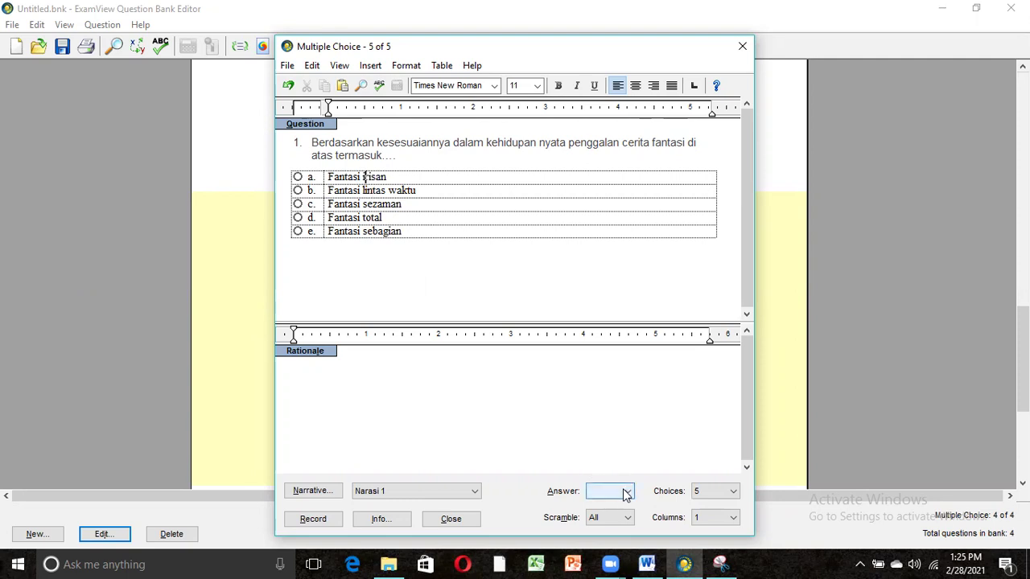
{"action": "left_click", "coordinate": [625, 492]}
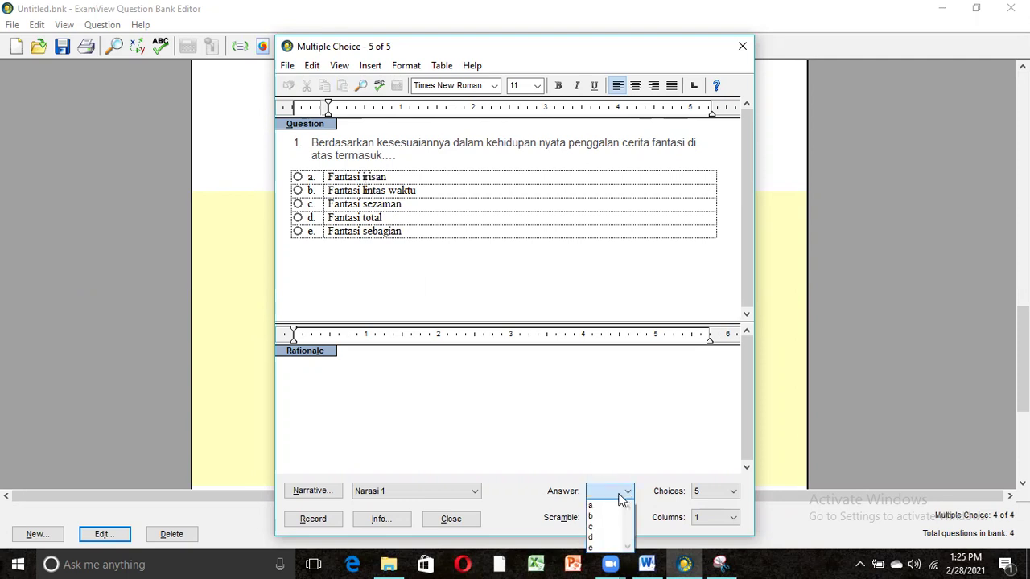
{"action": "left_click", "coordinate": [596, 537]}
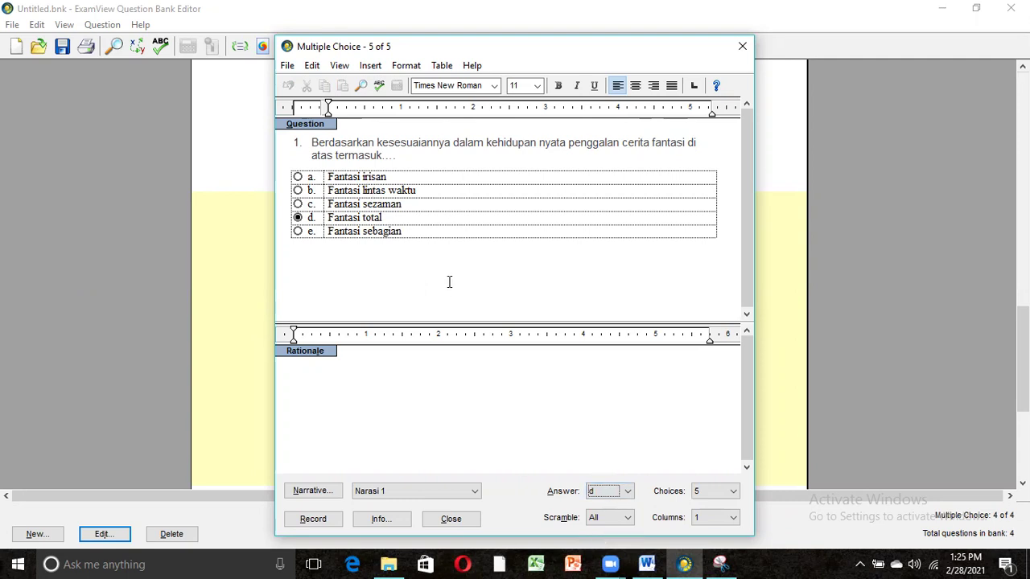
{"action": "left_click", "coordinate": [474, 492]}
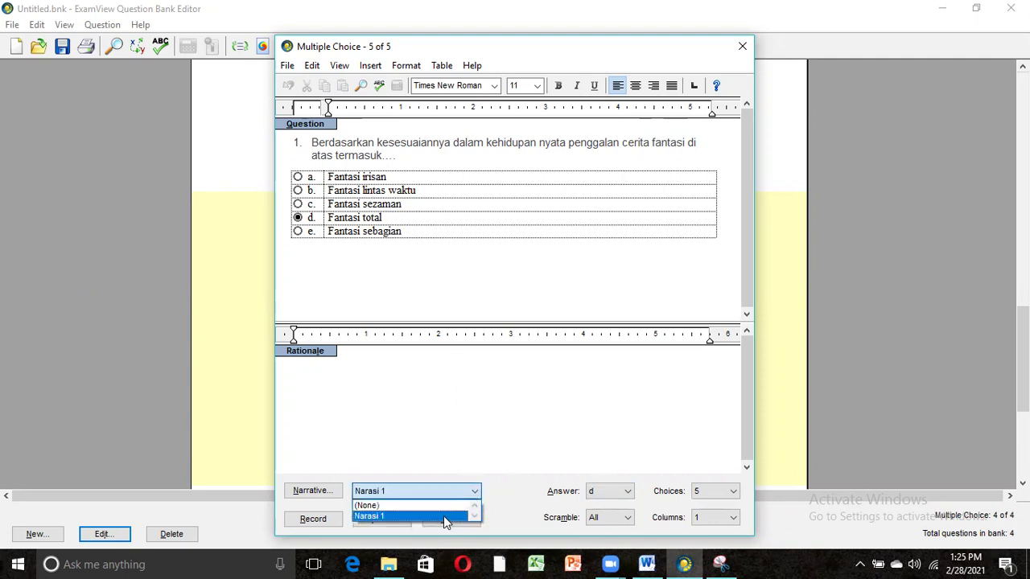
{"action": "left_click", "coordinate": [443, 516]}
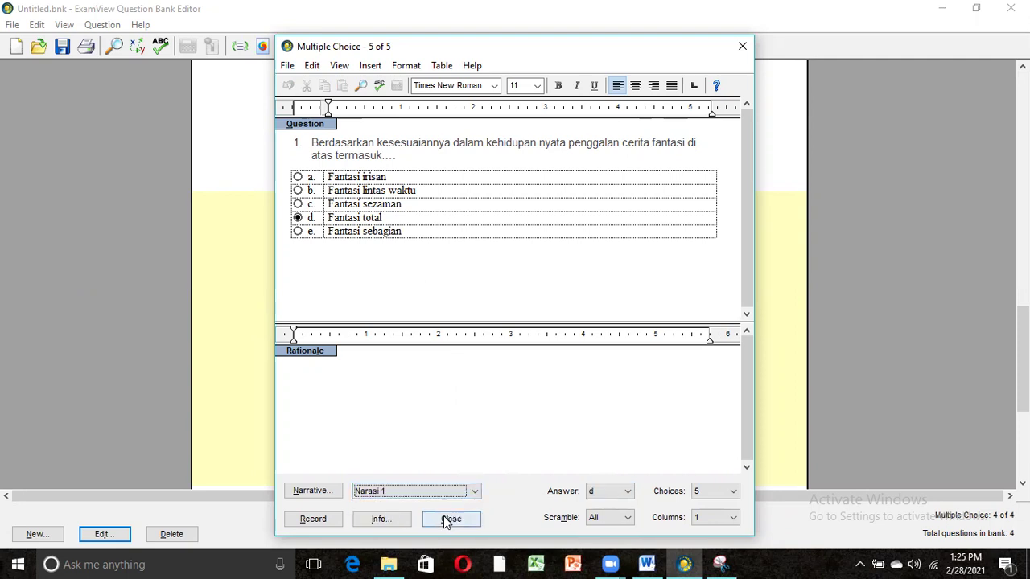
{"action": "left_click", "coordinate": [335, 521]}
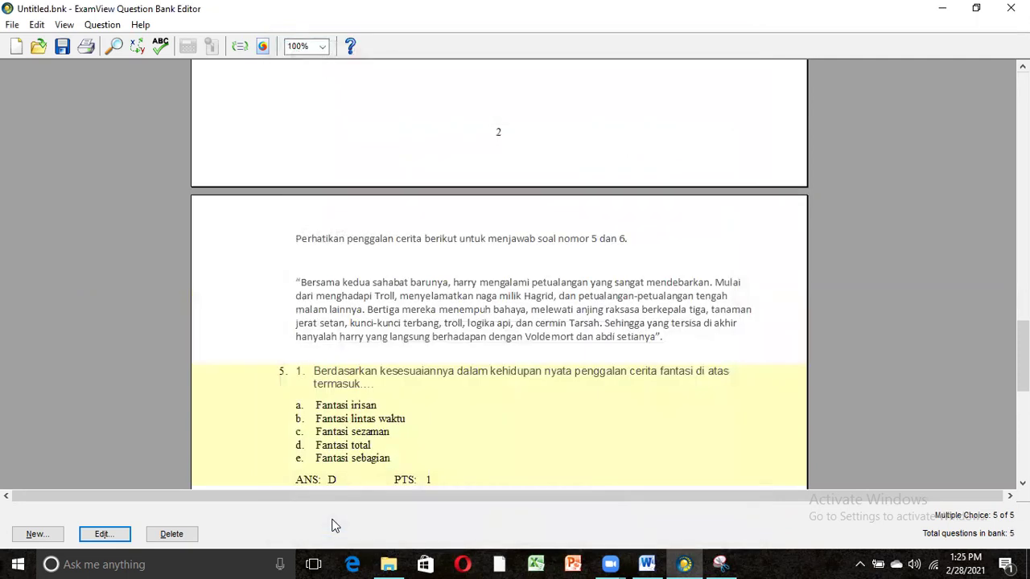
Reopen question 5 and delete the "1." numbering before "Berdasarkan kesesuaiannya".
{"action": "double_click", "coordinate": [312, 377]}
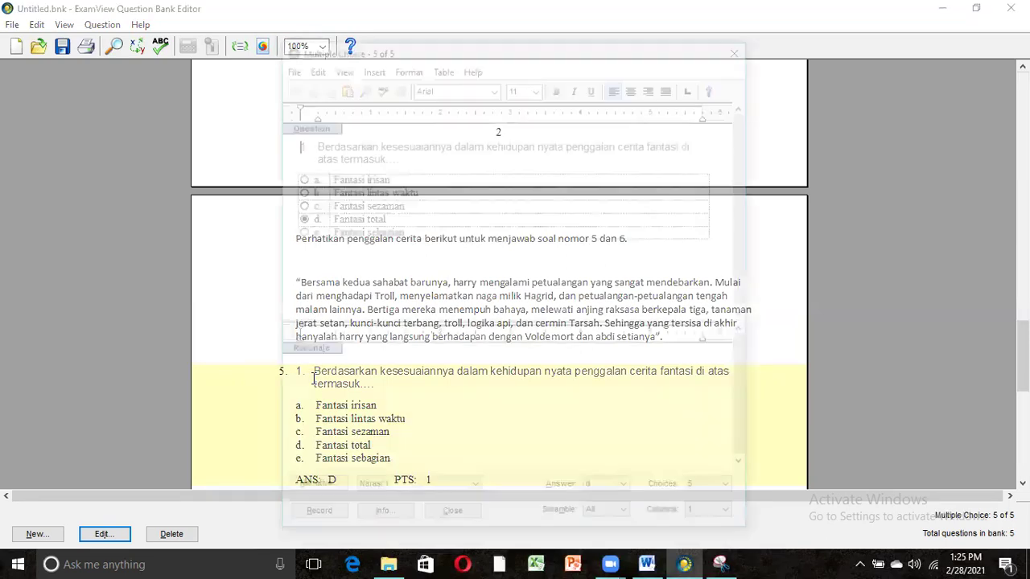
{"action": "left_click", "coordinate": [311, 142]}
{"action": "key", "text": "BackSpace"}
{"action": "key", "text": "BackSpace"}
{"action": "key", "text": "BackSpace"}
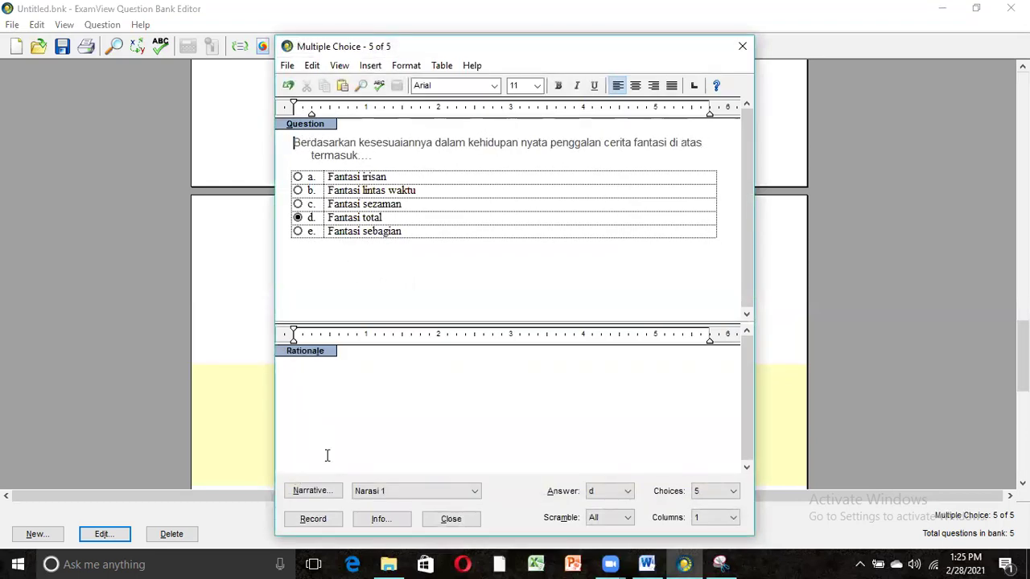
Record the edited question 5 and start a new multiple choice question.
{"action": "left_click", "coordinate": [321, 521]}
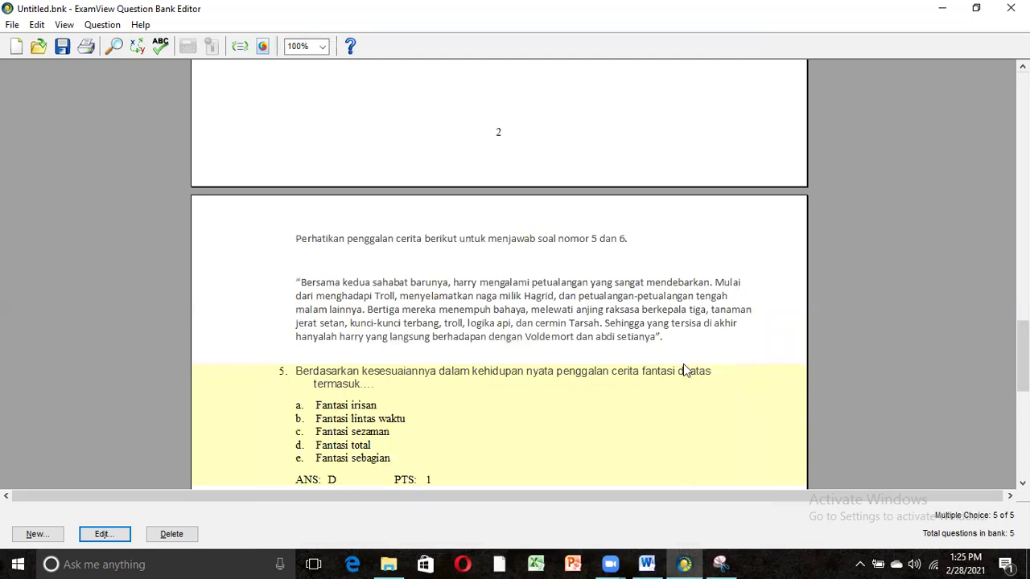
{"action": "left_click", "coordinate": [40, 536]}
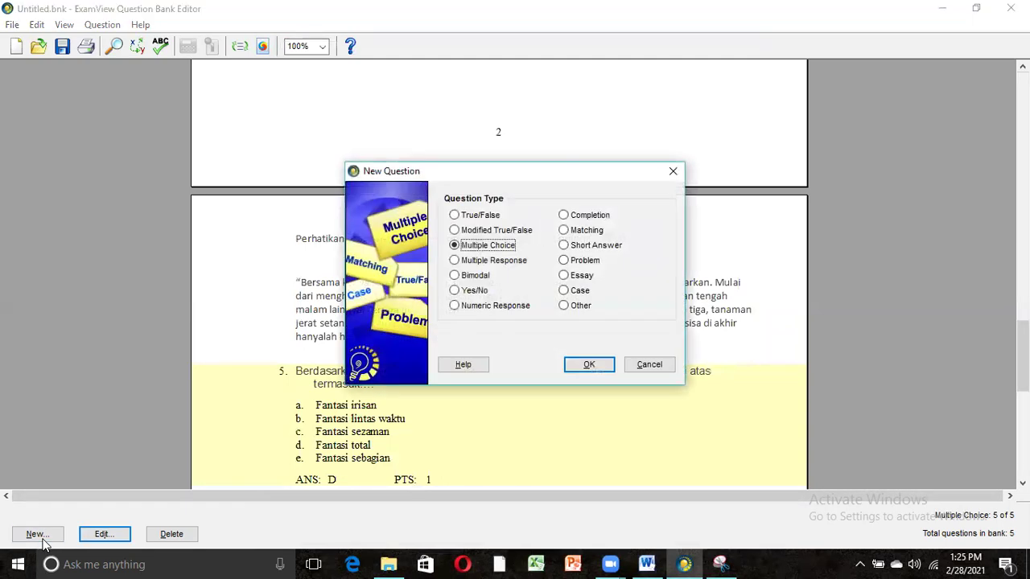
{"action": "left_click", "coordinate": [584, 363]}
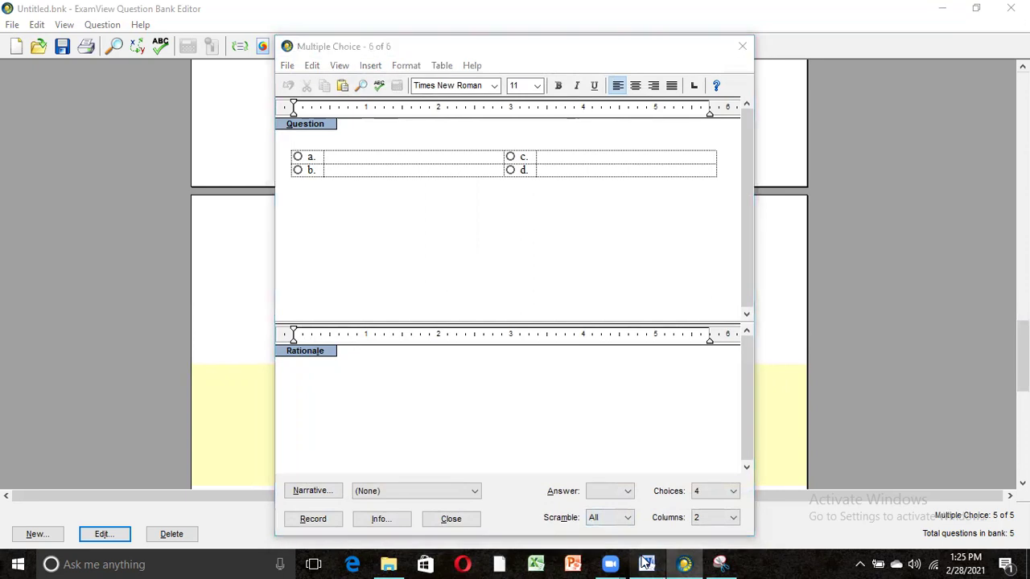
Copy "Tokoh utama pada penggalan cerita di atas adalah ...." from the Word document into question 6 in ExamView and remove the blank line below it.
{"action": "left_click", "coordinate": [646, 563]}
{"action": "left_click", "coordinate": [306, 465]}
{"action": "left_click", "coordinate": [571, 464], "text": "shift"}
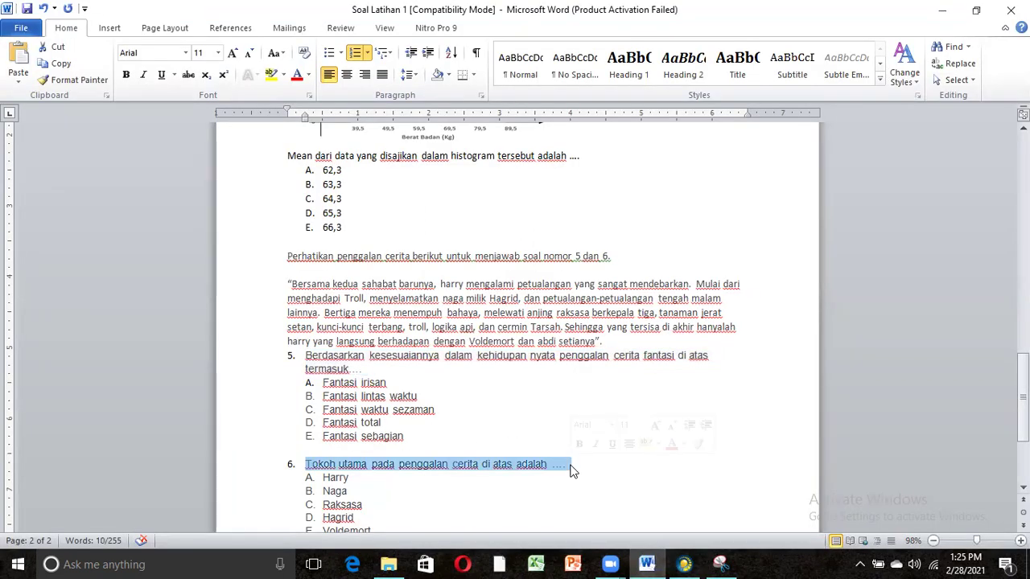
{"action": "left_click", "coordinate": [684, 563]}
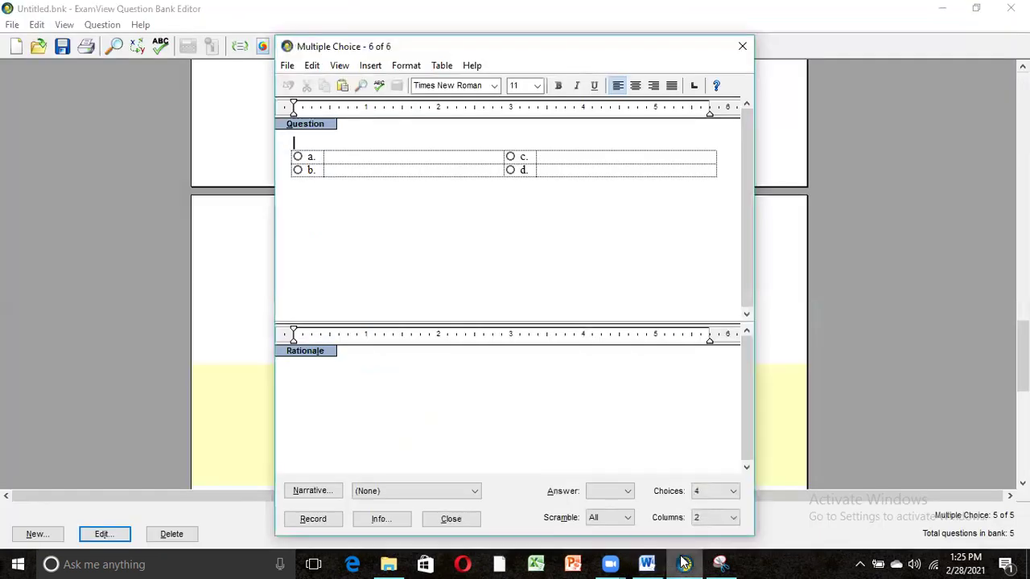
{"action": "type", "text": "1.\tTokoh utama pada penggalan cerita di atas adalah ...."}
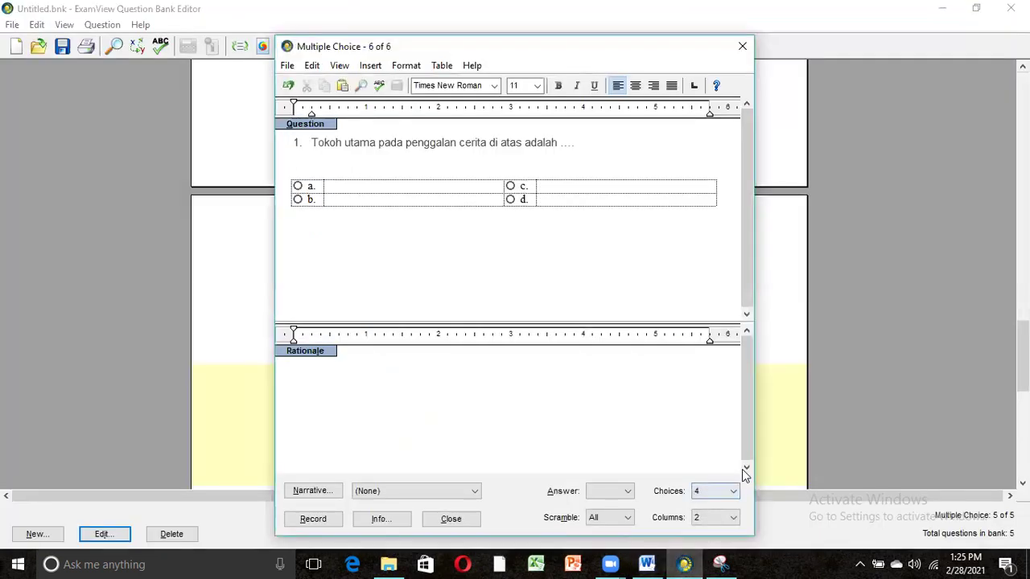
{"action": "left_click", "coordinate": [619, 155]}
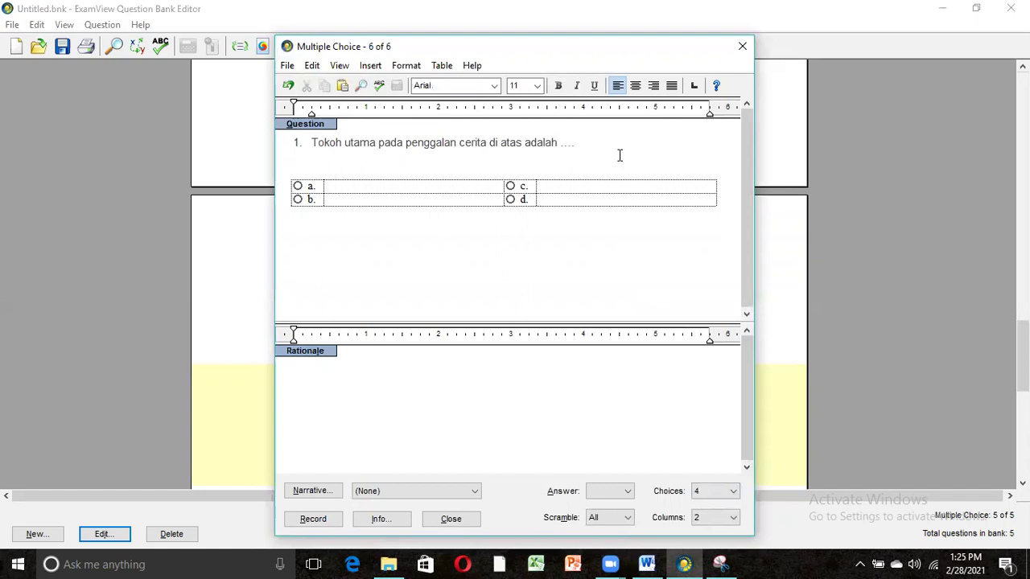
{"action": "key", "text": "Delete"}
Arrange question 6's choices in 1 column and set the number of choices to 5.
{"action": "left_click", "coordinate": [734, 518]}
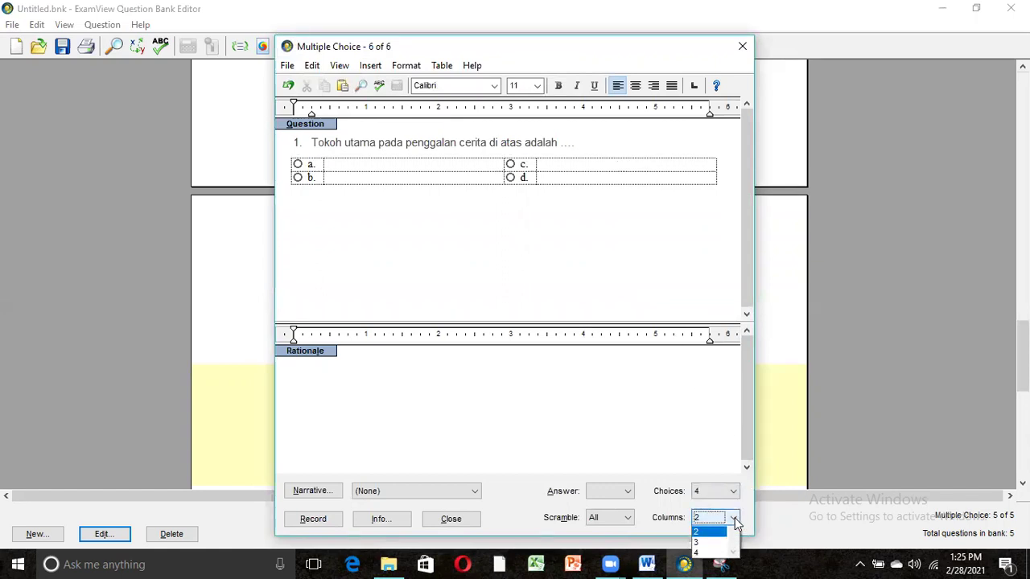
{"action": "left_click", "coordinate": [716, 535]}
{"action": "left_click", "coordinate": [733, 491]}
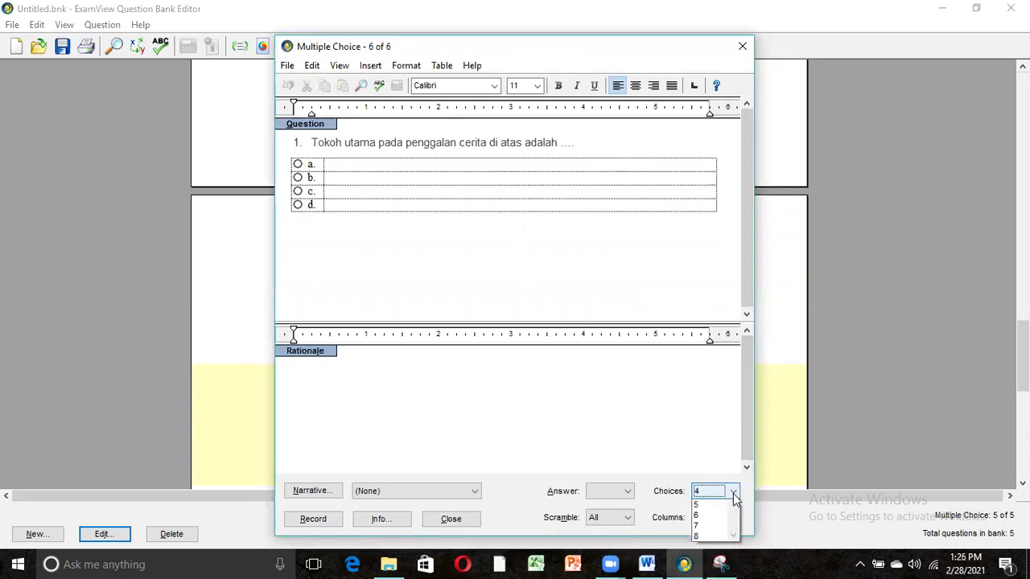
{"action": "left_click", "coordinate": [708, 536]}
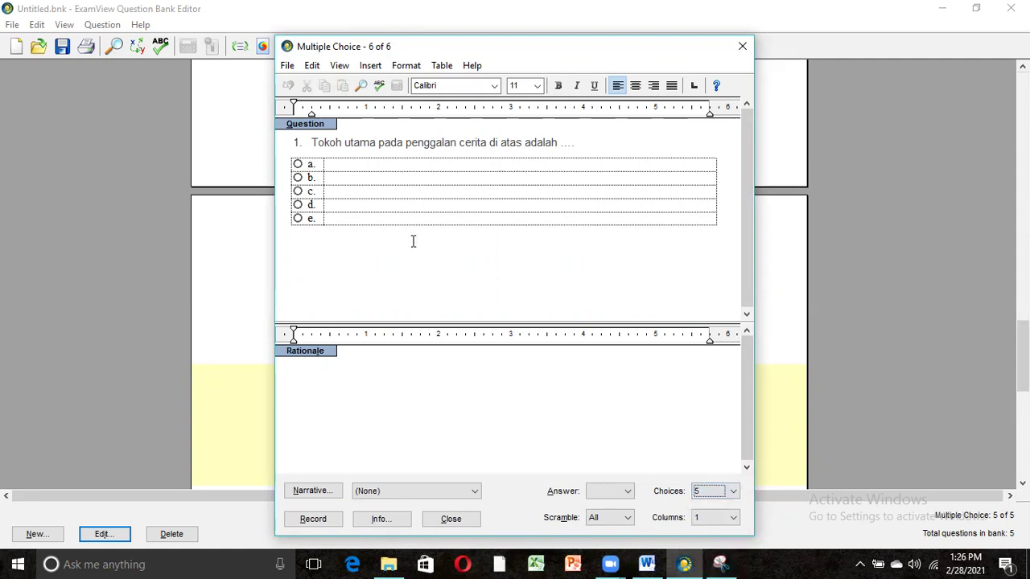
Fill choices a to e of question 6 with Harry, Naga, Raksasa, Hagrid and Voldemort.
{"action": "left_click", "coordinate": [366, 168]}
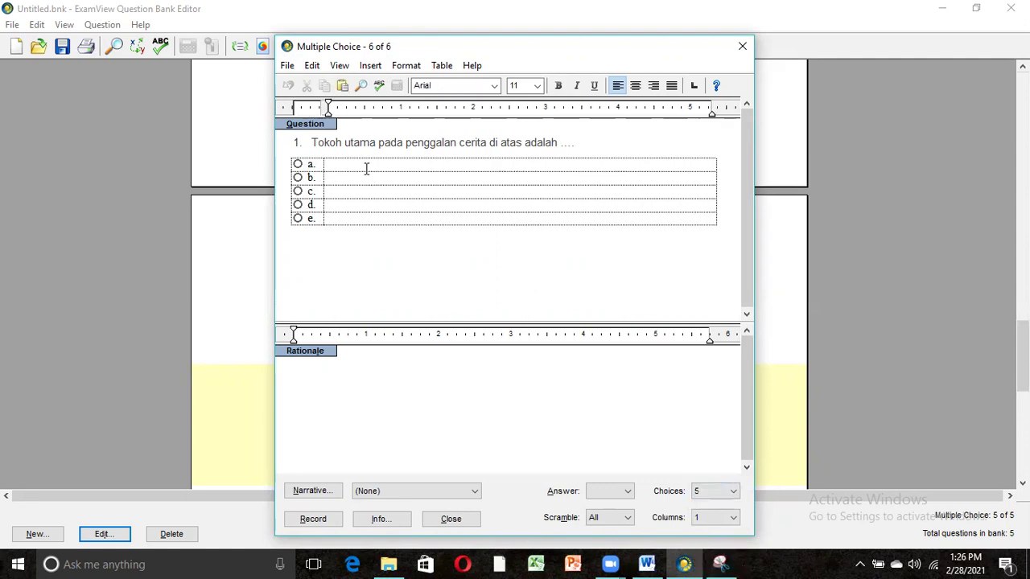
{"action": "type", "text": "Harry"}
{"action": "type", "text": "N"}
{"action": "type", "text": "aga"}
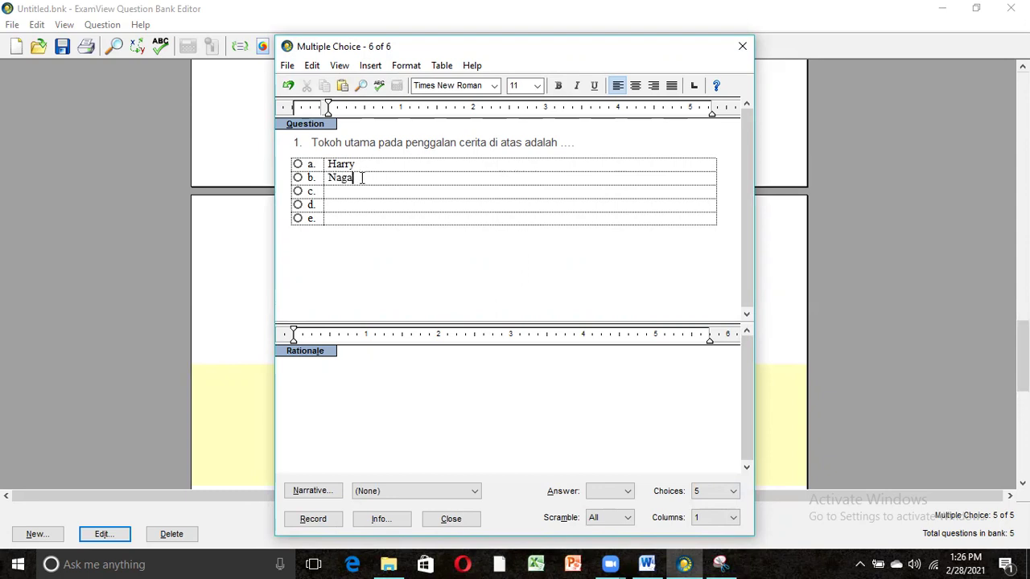
{"action": "type", "text": "Raksasa"}
{"action": "left_click", "coordinate": [357, 207]}
{"action": "type", "text": "Hagrid"}
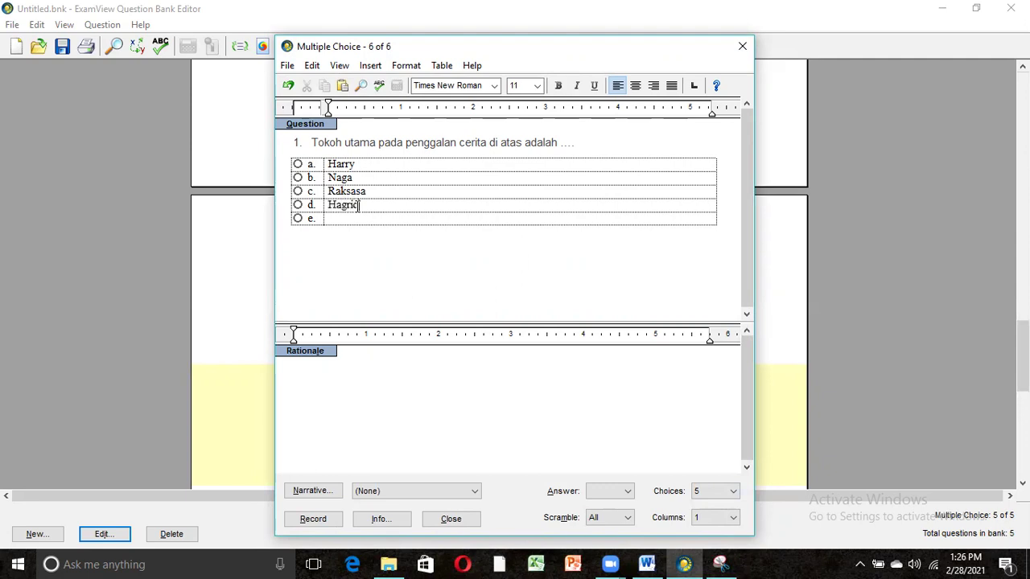
{"action": "left_click", "coordinate": [355, 219]}
{"action": "type", "text": "Voldemort"}
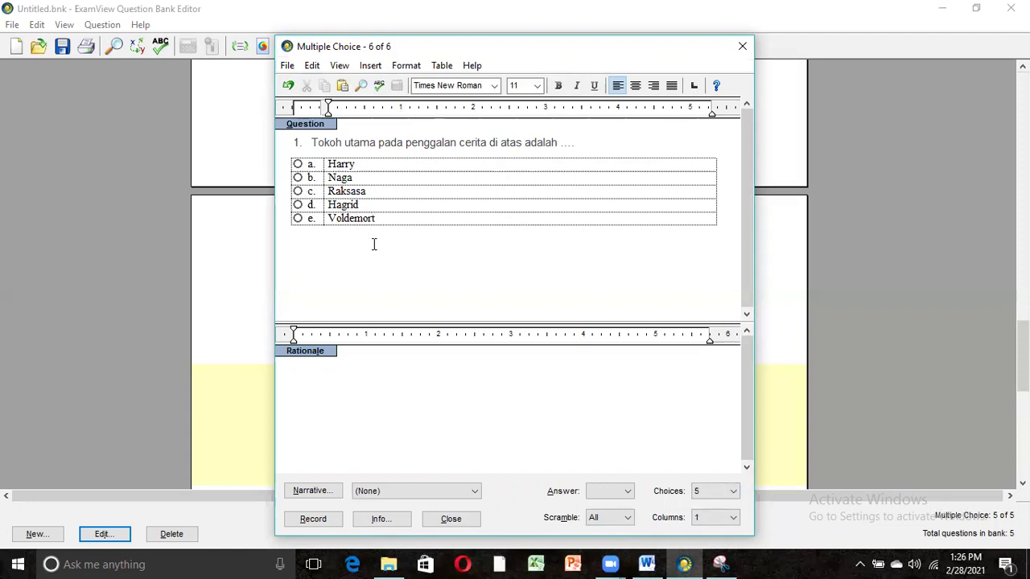
Set a as the answer to question 6, choose Narasi 1 as its narrative, and record the question.
{"action": "left_click", "coordinate": [629, 494]}
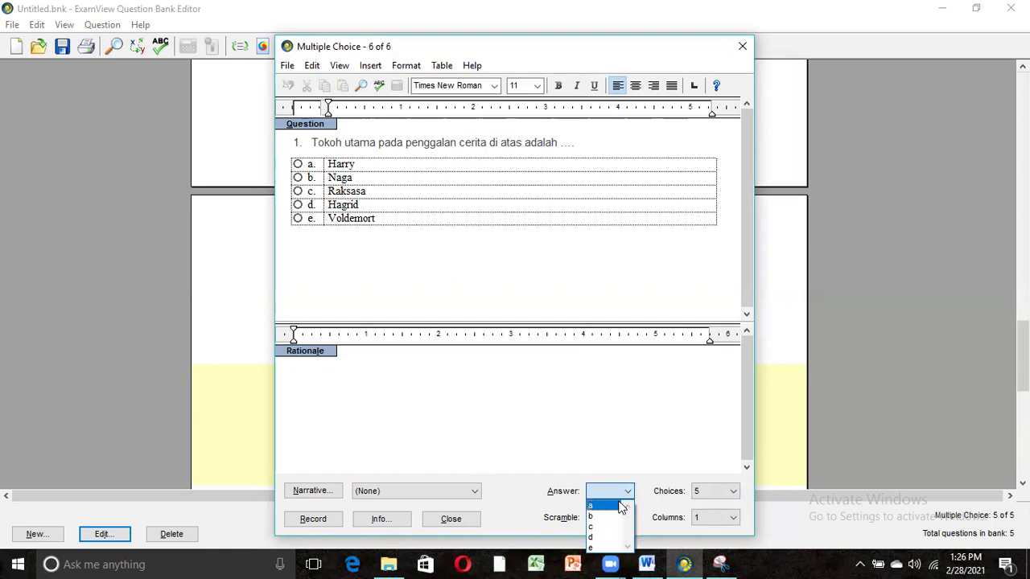
{"action": "left_click", "coordinate": [611, 504]}
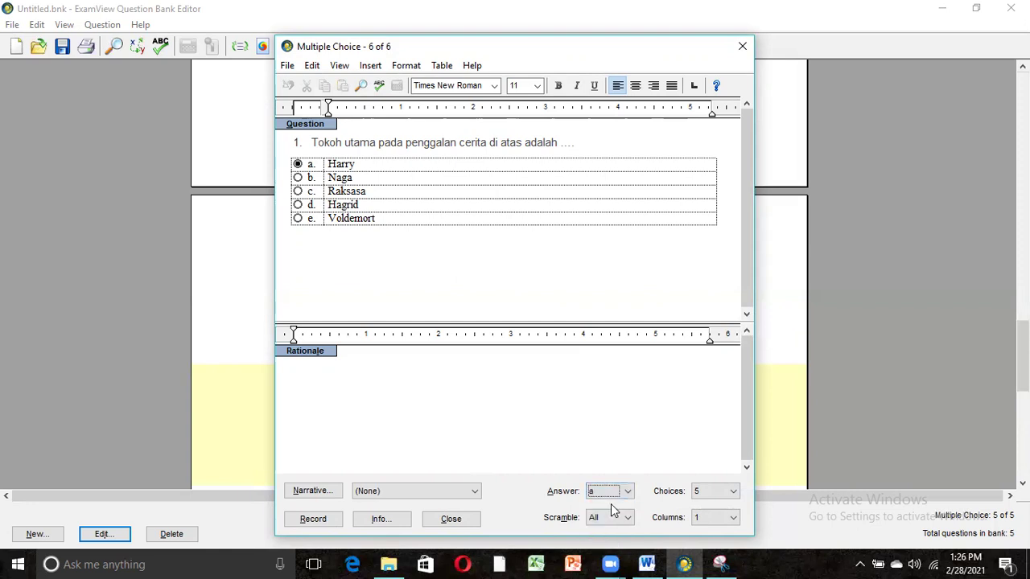
{"action": "left_click", "coordinate": [475, 492]}
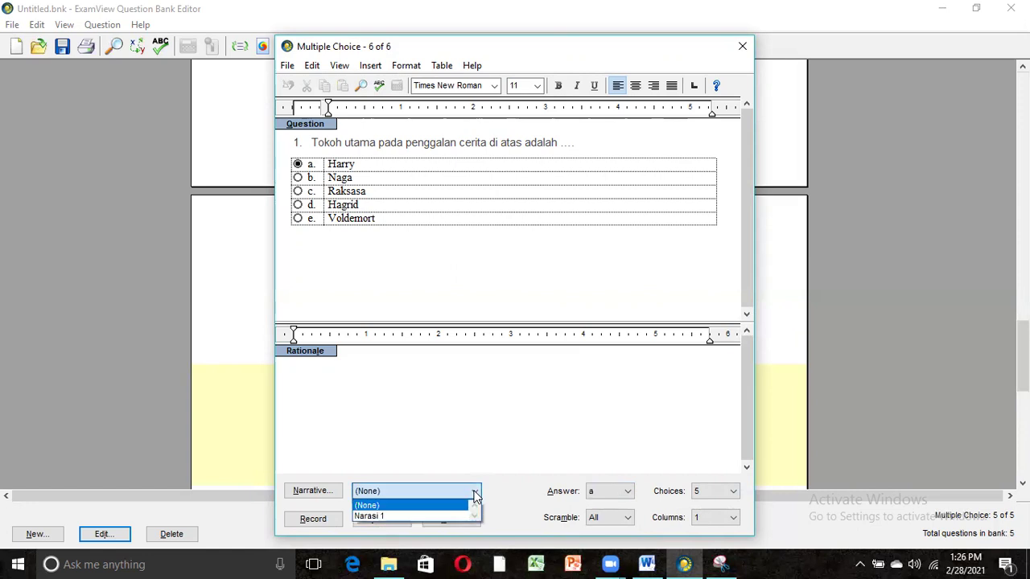
{"action": "left_click", "coordinate": [428, 514]}
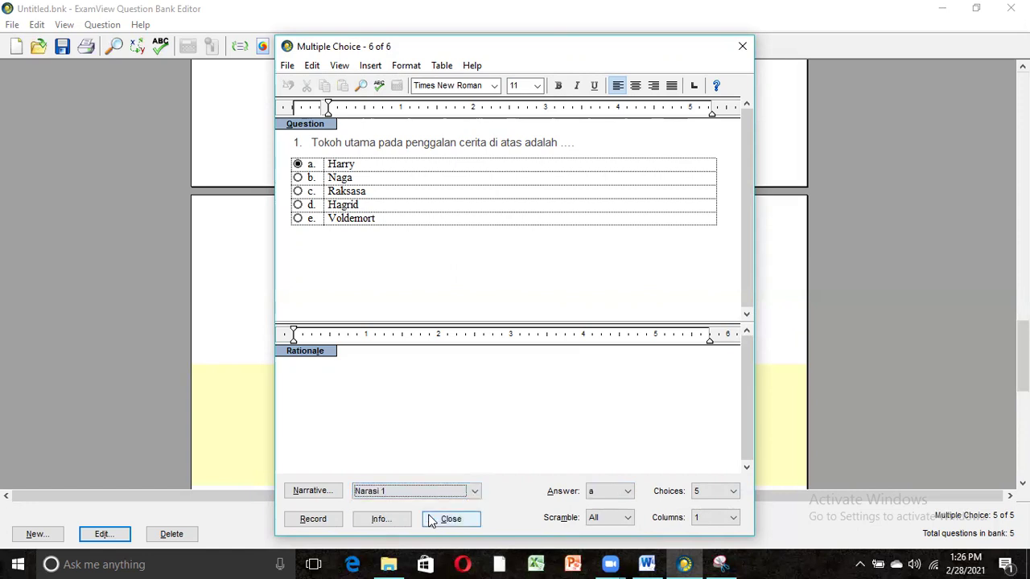
{"action": "left_click", "coordinate": [313, 519]}
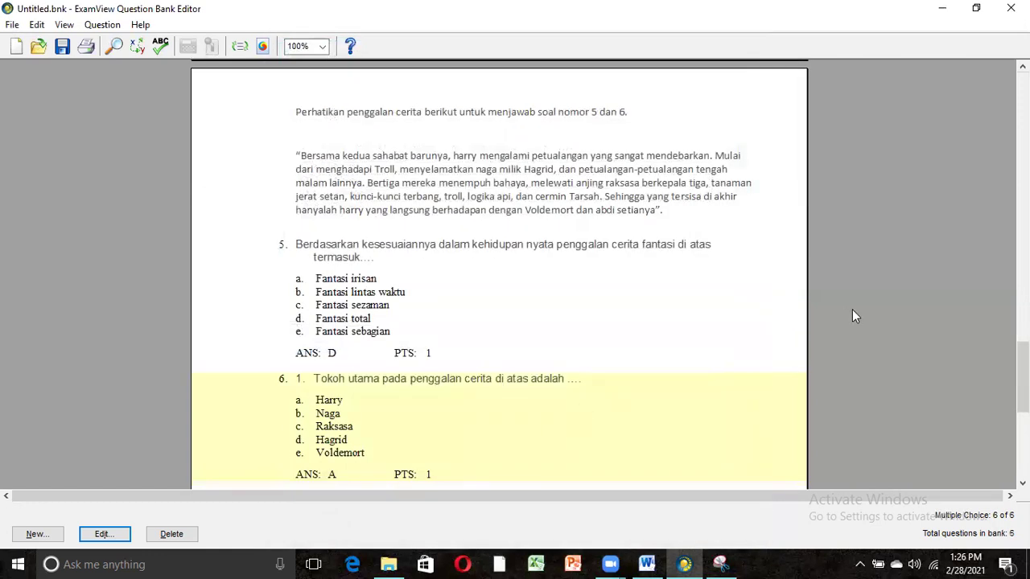
Create an Essay question in ExamView with the text "Sumber energy terbesar di muka bumi adalah ...." copied from the Word document.
{"action": "scroll", "coordinate": [551, 417], "scroll_direction": "down", "scroll_amount": 5}
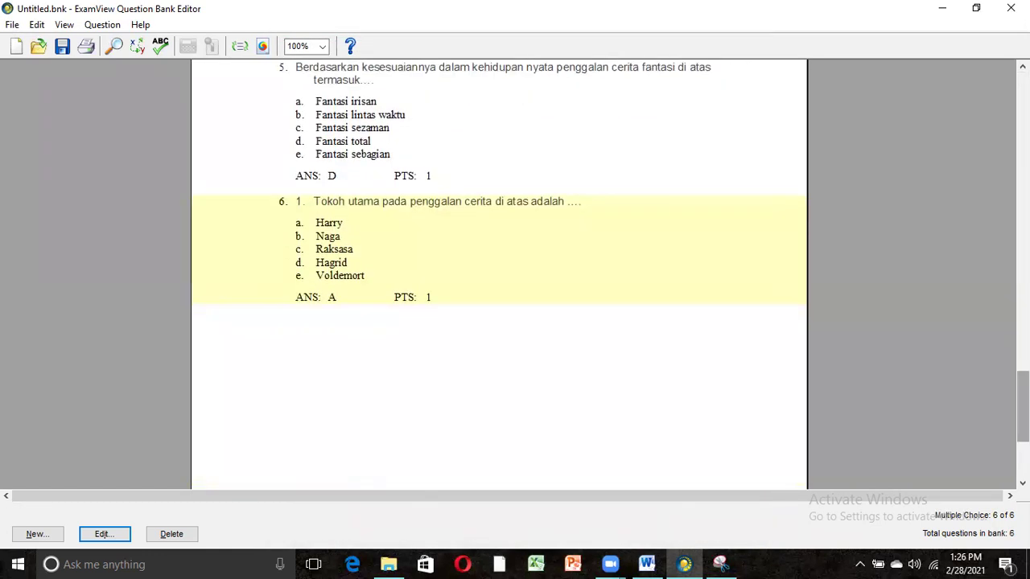
{"action": "left_click", "coordinate": [45, 536]}
{"action": "left_click", "coordinate": [576, 277]}
{"action": "left_click", "coordinate": [590, 365]}
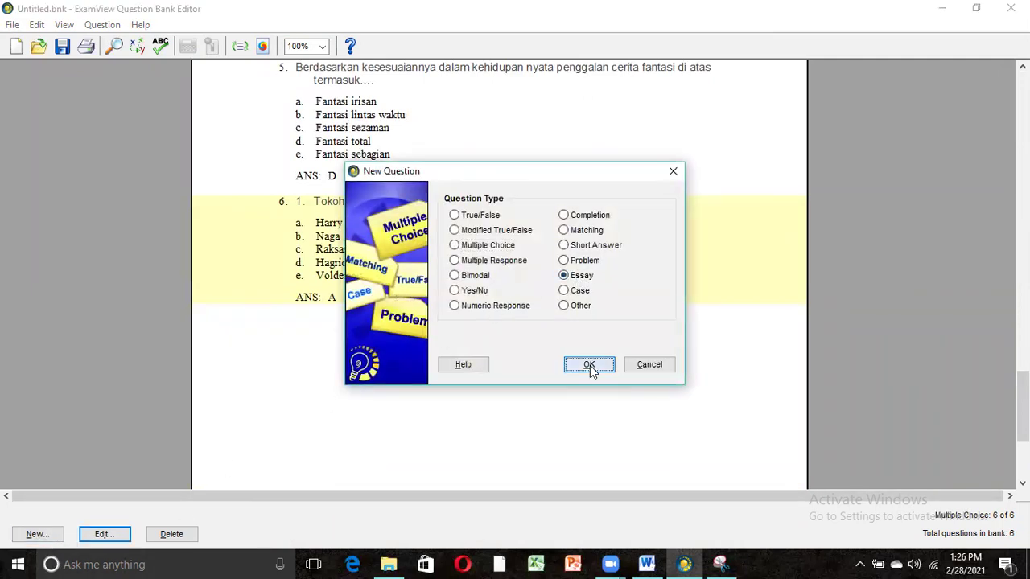
{"action": "left_click", "coordinate": [647, 564]}
{"action": "left_click_drag", "start_coordinate": [1022, 391], "coordinate": [1022, 438]}
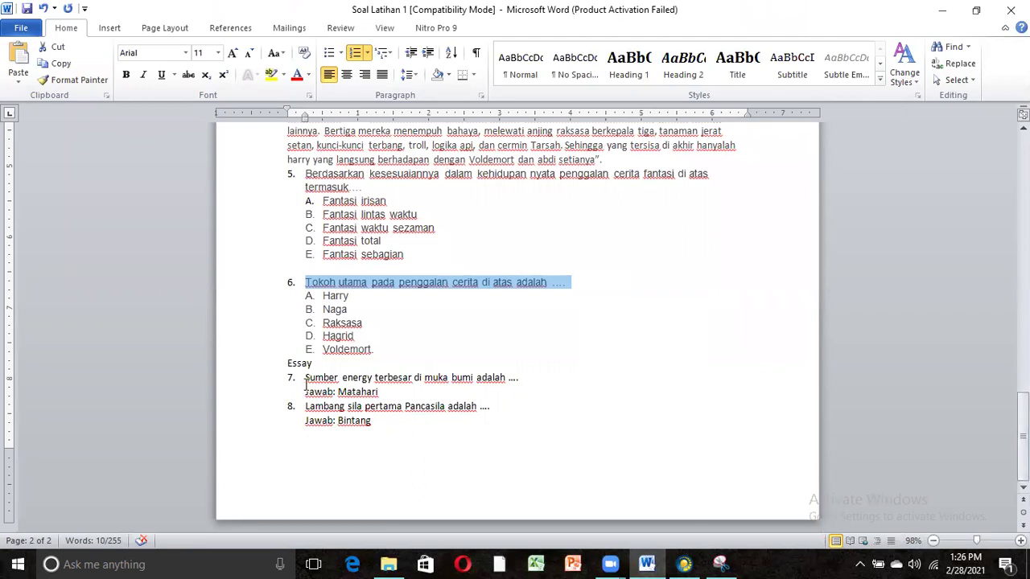
{"action": "left_click_drag", "start_coordinate": [305, 377], "coordinate": [519, 384]}
{"action": "key", "text": "ctrl+c"}
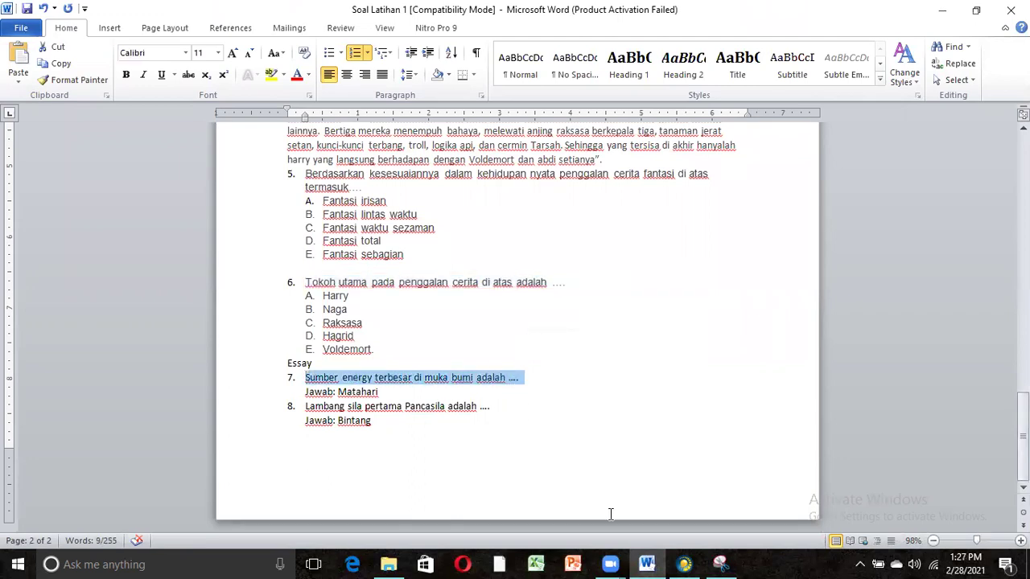
{"action": "left_click", "coordinate": [682, 564]}
{"action": "key", "text": "ctrl+v"}
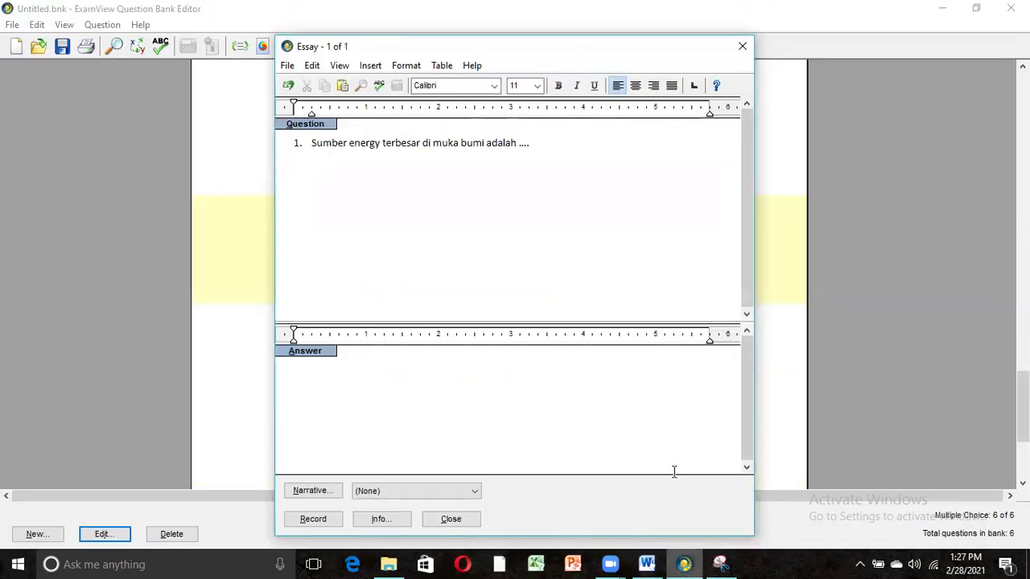
Delete the "1." numbering before "Sumber energy" in the essay question.
{"action": "left_click", "coordinate": [312, 142]}
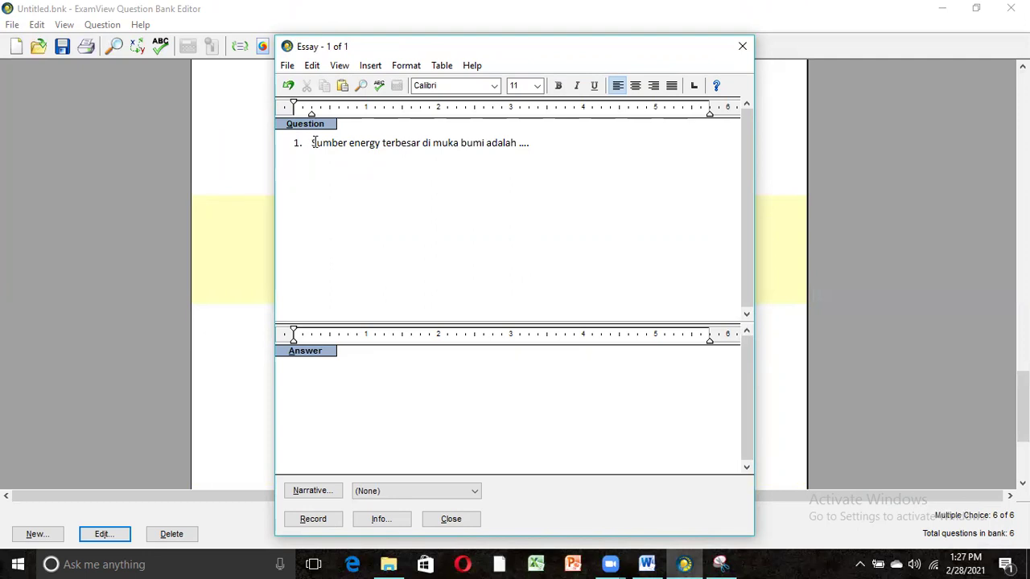
{"action": "key", "text": "BackSpace"}
{"action": "key", "text": "BackSpace"}
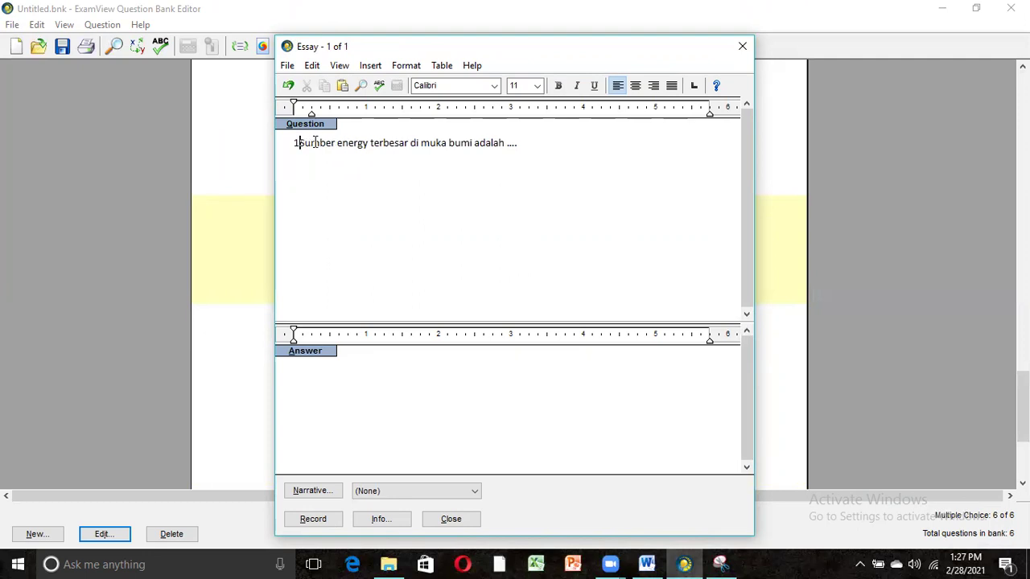
{"action": "key", "text": "BackSpace"}
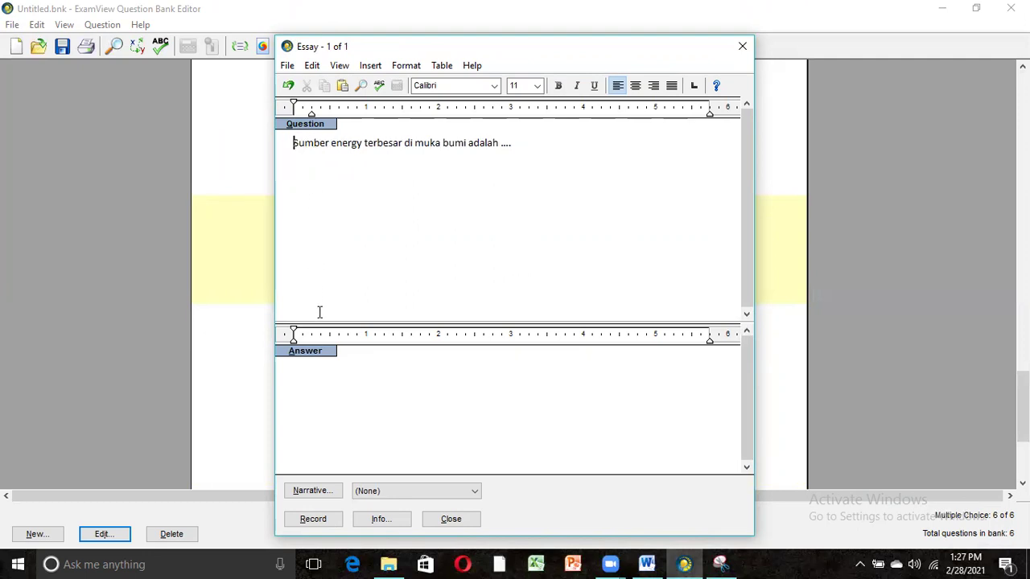
Enter Matahari as the answer to the first essay question and record the question.
{"action": "left_click", "coordinate": [331, 387]}
{"action": "type", "text": "Matahari"}
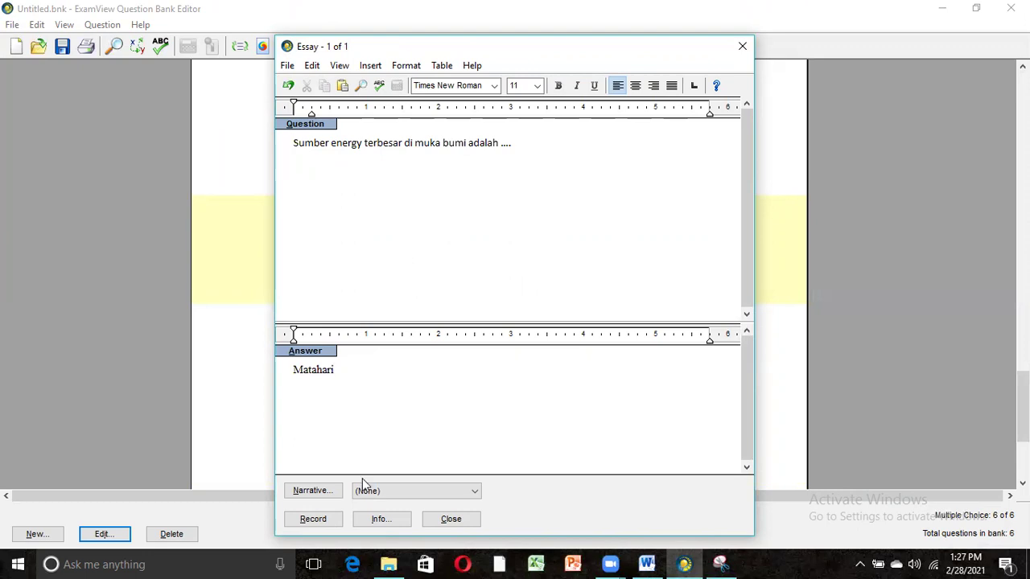
{"action": "left_click", "coordinate": [337, 521]}
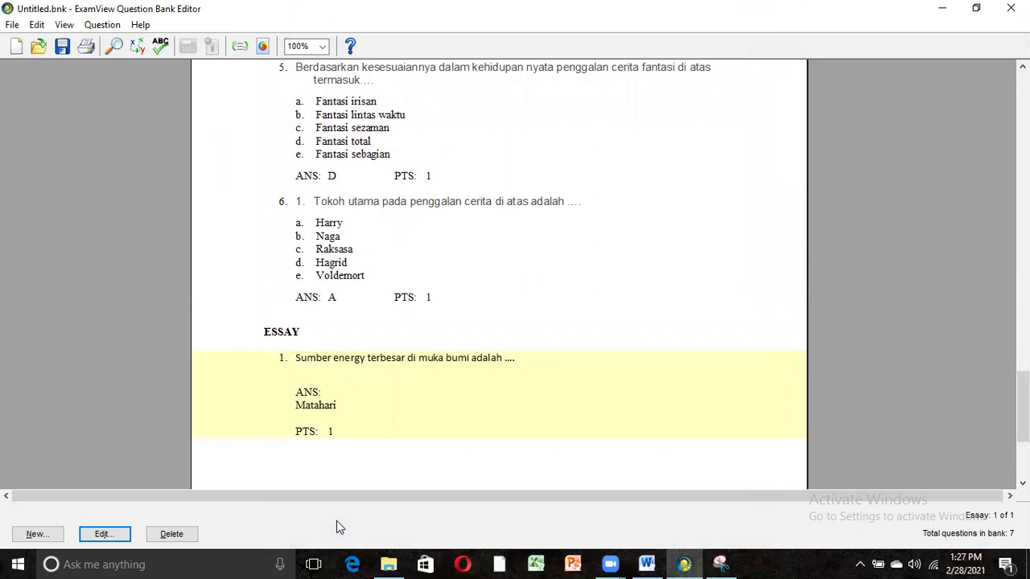
Create a second Essay question with "Lambang sila pertama Pancasila adalah ...." copied from Word into ExamView, and remove its "1." numbering.
{"action": "left_click", "coordinate": [38, 536]}
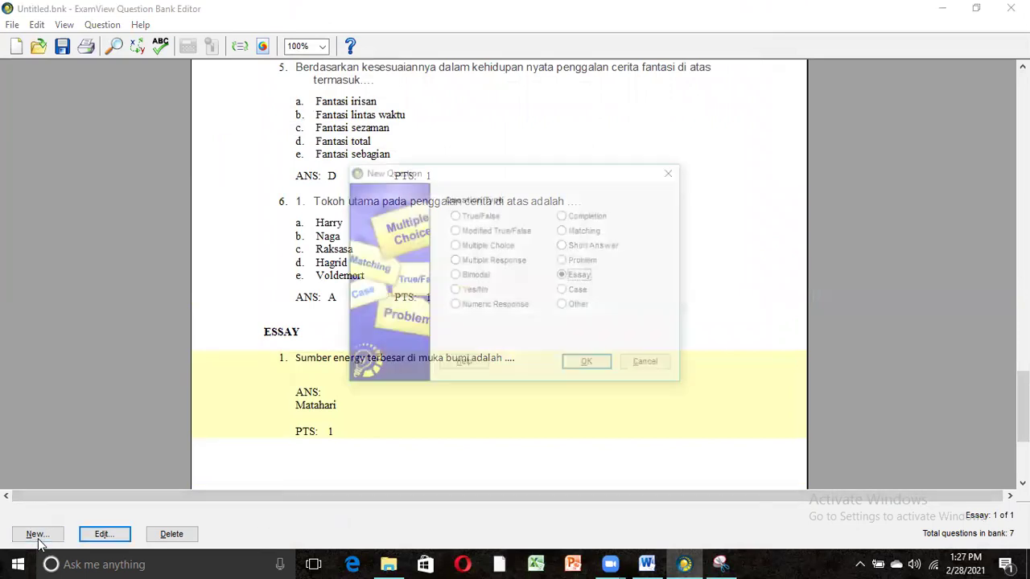
{"action": "left_click", "coordinate": [588, 368]}
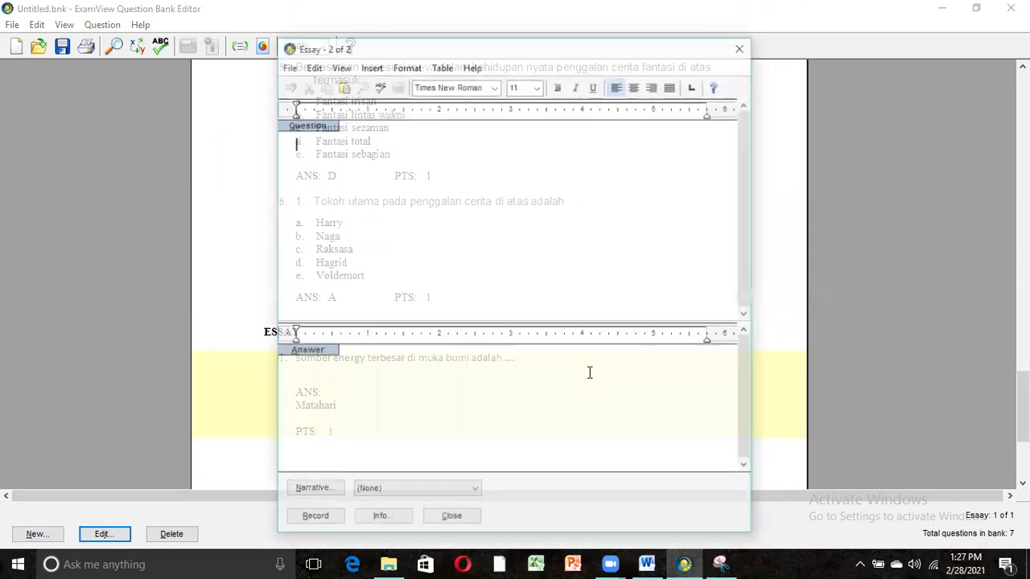
{"action": "left_click", "coordinate": [647, 563]}
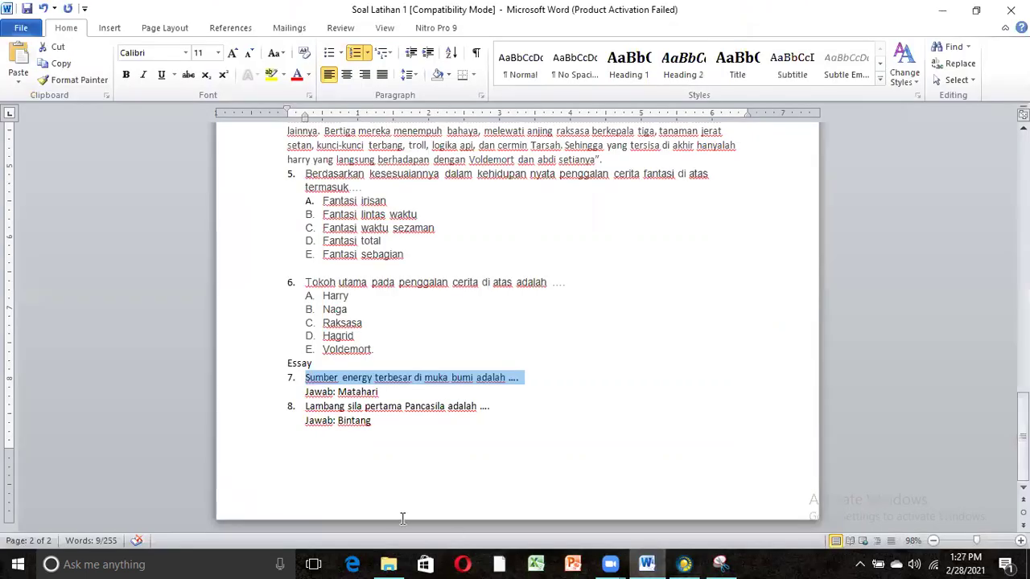
{"action": "left_click_drag", "start_coordinate": [307, 406], "coordinate": [498, 414]}
{"action": "key", "text": "ctrl+c"}
{"action": "left_click", "coordinate": [684, 563]}
{"action": "key", "text": "ctrl+v"}
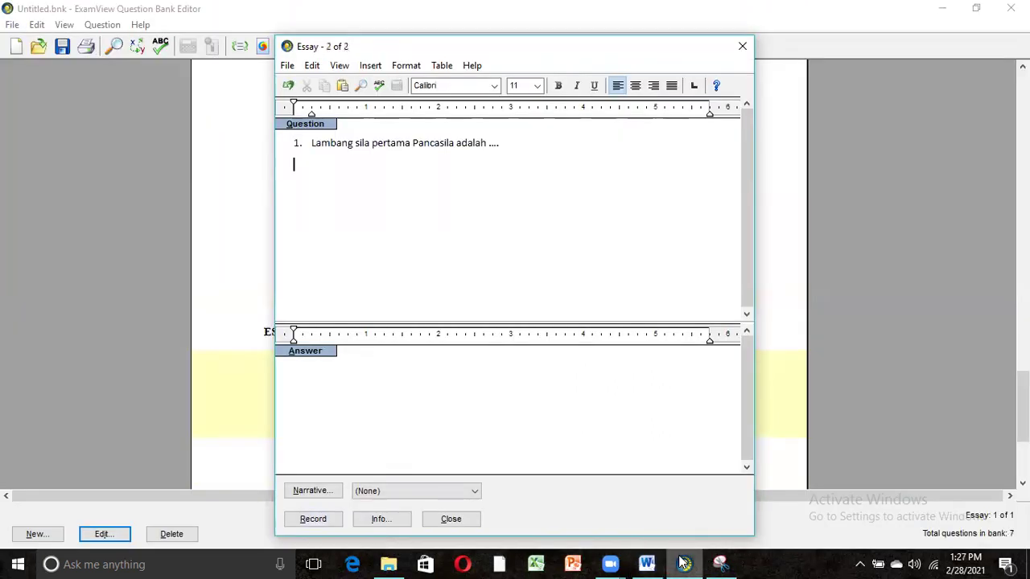
{"action": "key", "text": "BackSpace"}
{"action": "key", "text": "BackSpace"}
Enter Bintang as the answer to the second essay question and record the question.
{"action": "left_click", "coordinate": [307, 372]}
{"action": "type", "text": "Bintang"}
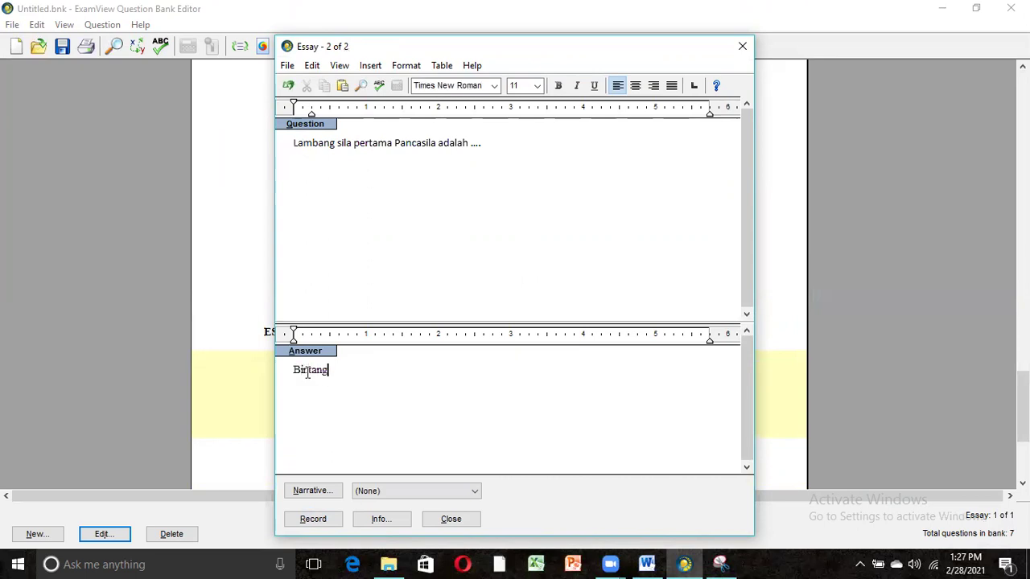
{"action": "left_click", "coordinate": [325, 518]}
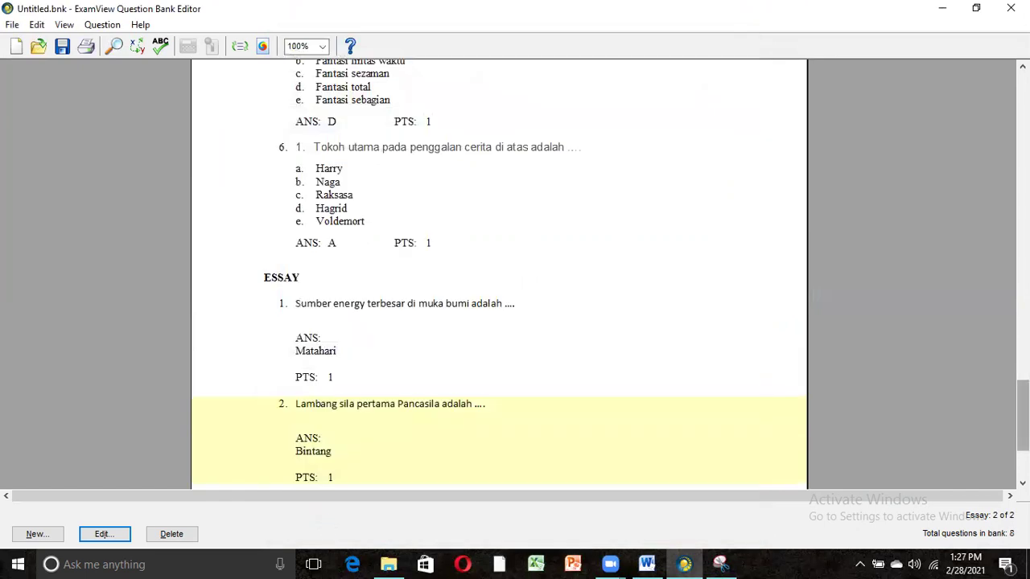
Save the question bank as Matematika Wajib in the Lat Soal di Examview folder on drive G:, and check the file in File Explorer.
{"action": "left_click_drag", "start_coordinate": [1020, 399], "coordinate": [982, 74]}
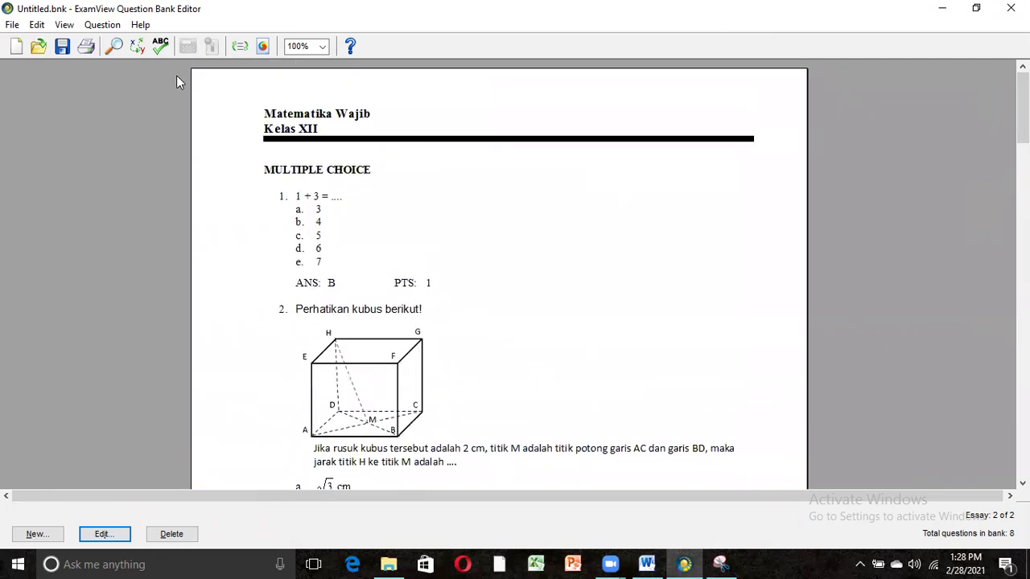
{"action": "left_click", "coordinate": [12, 25]}
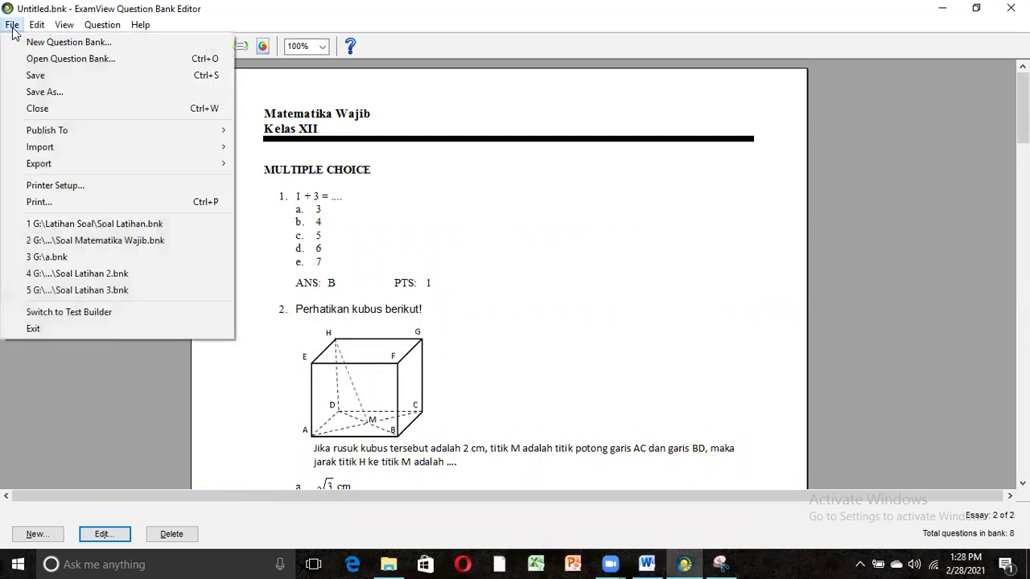
{"action": "left_click", "coordinate": [56, 92]}
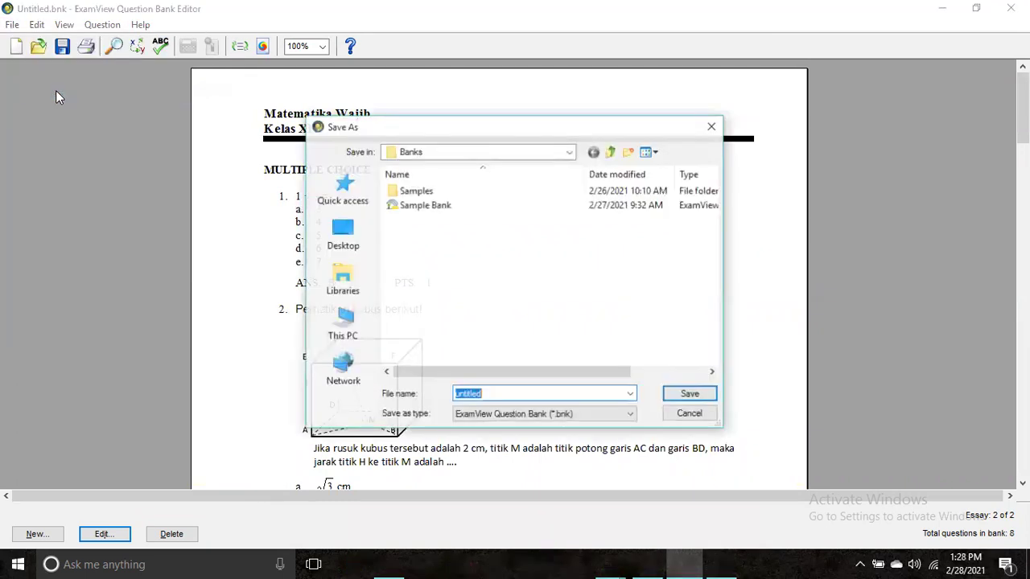
{"action": "left_click", "coordinate": [568, 154]}
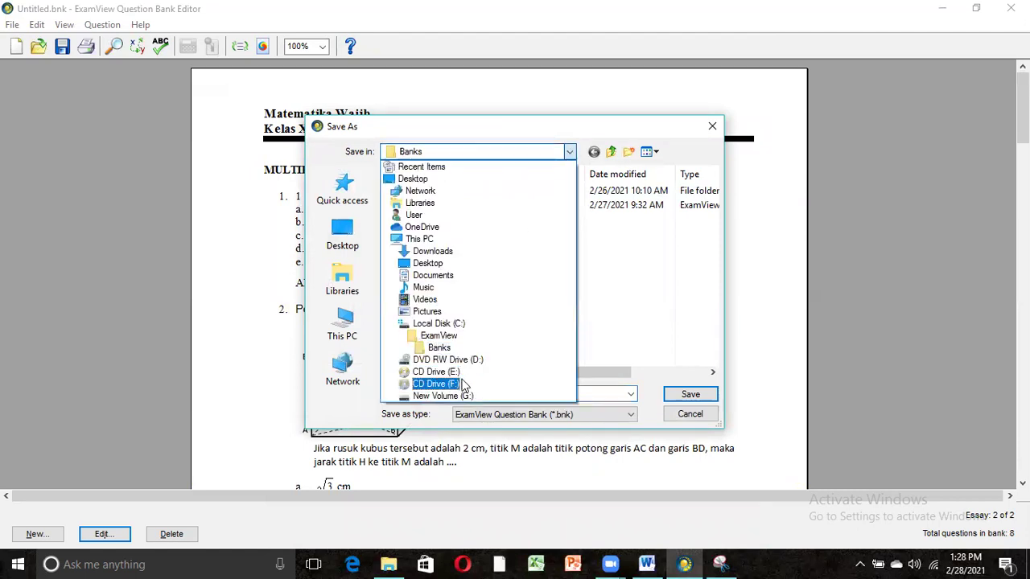
{"action": "left_click", "coordinate": [450, 396]}
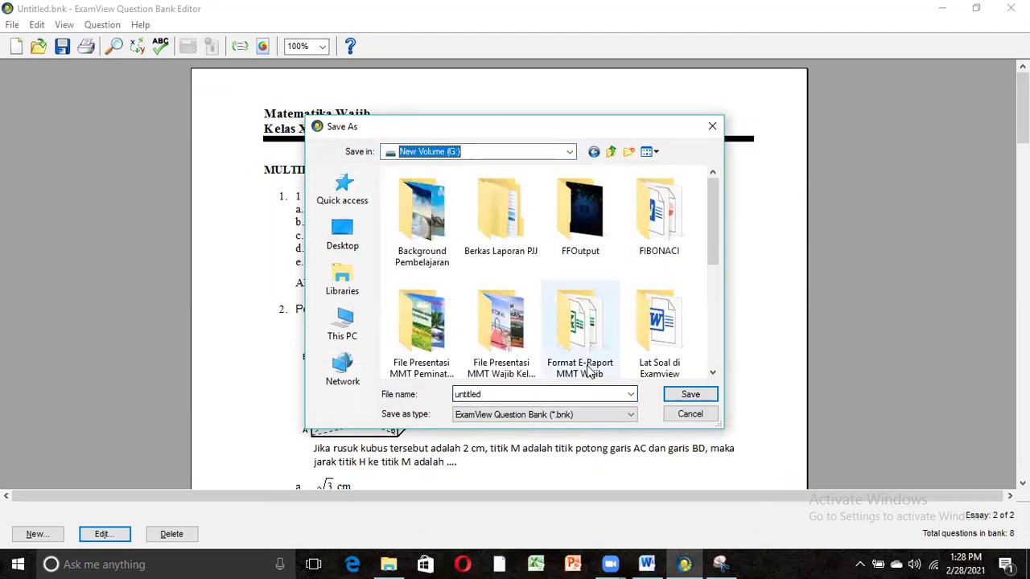
{"action": "double_click", "coordinate": [666, 352]}
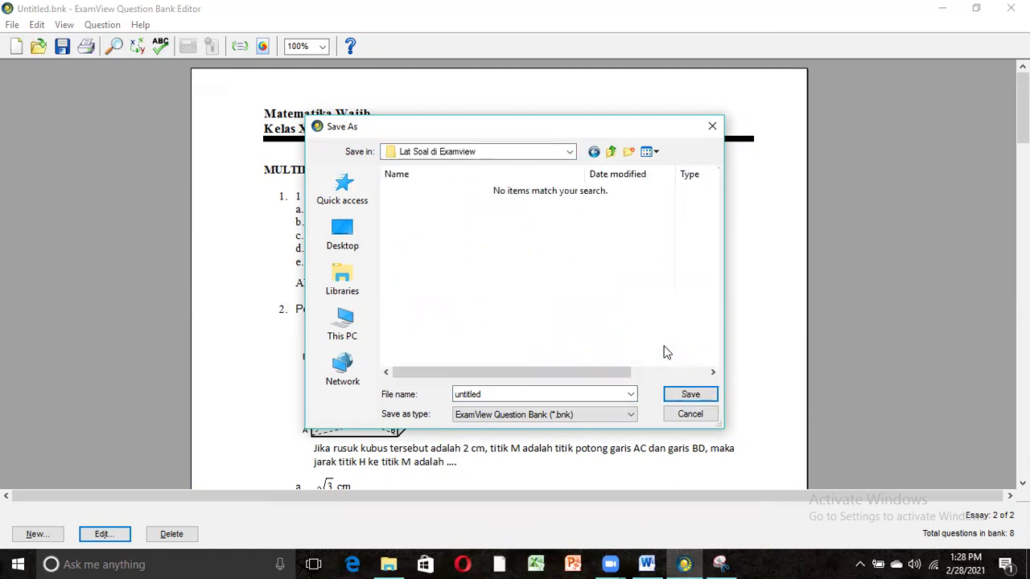
{"action": "double_click", "coordinate": [611, 391]}
{"action": "type", "text": "Matematika Wajib"}
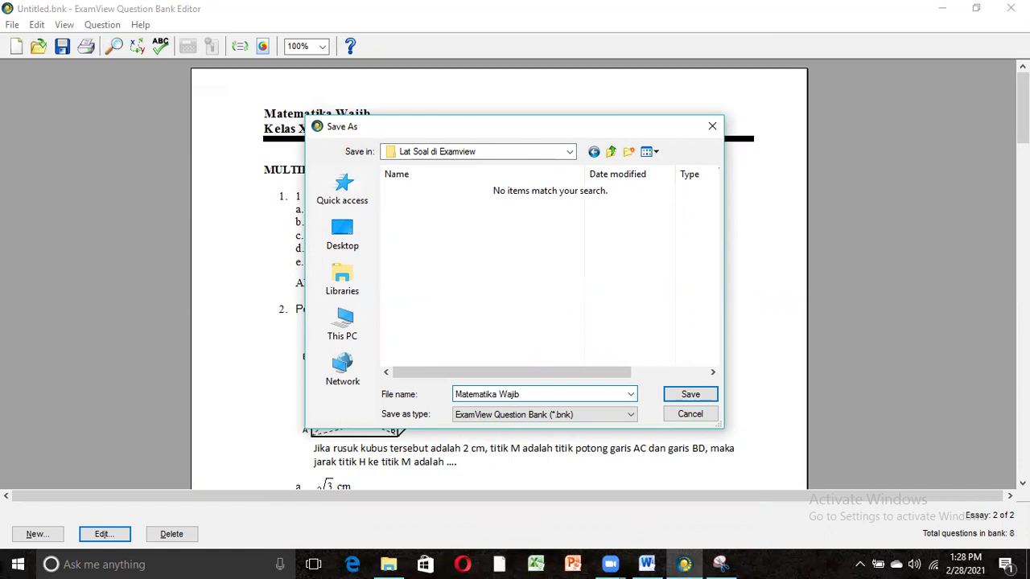
{"action": "left_click", "coordinate": [700, 394]}
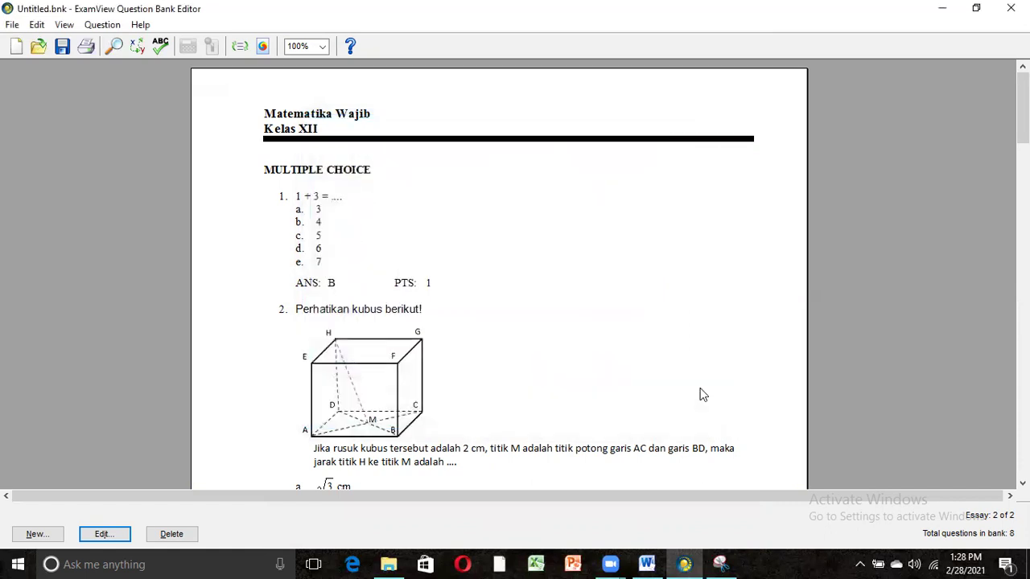
{"action": "left_click", "coordinate": [391, 563]}
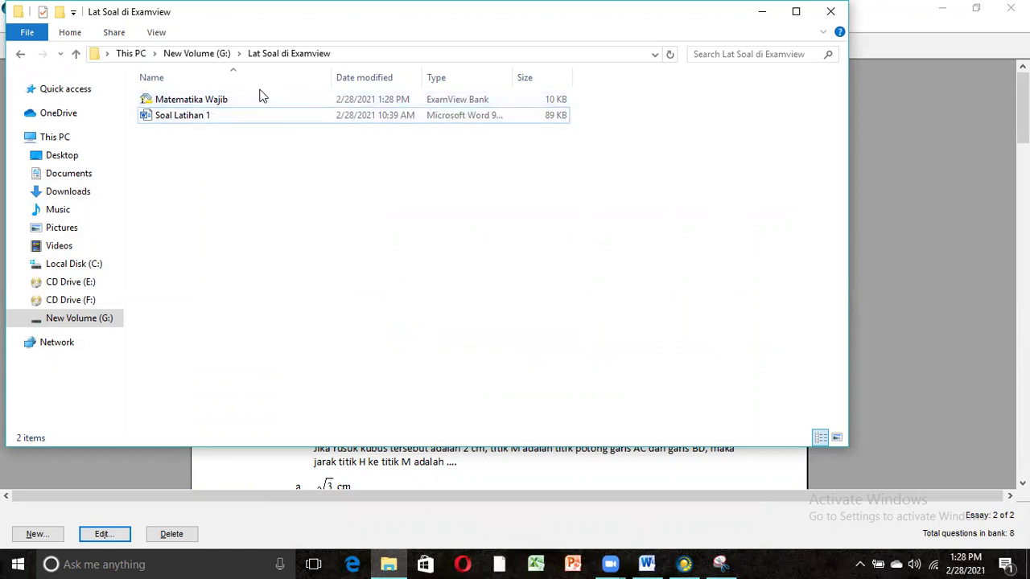
{"action": "left_click", "coordinate": [481, 476]}
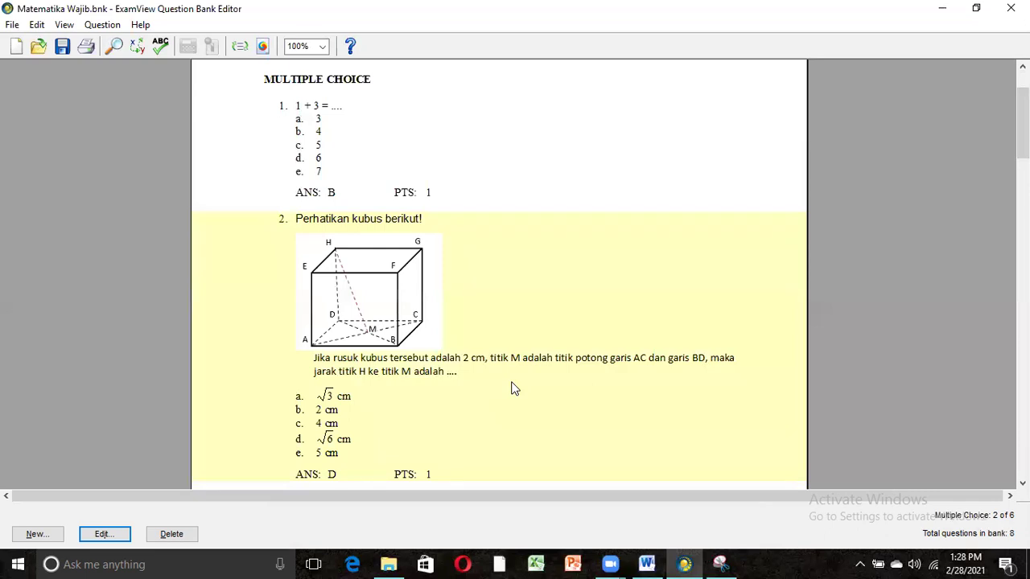
Start a Blackboard 7.1+ export of the question bank to the Lat Soal di Examview folder as Soal Matematika Wajib, copying that file name.
{"action": "left_click", "coordinate": [13, 26]}
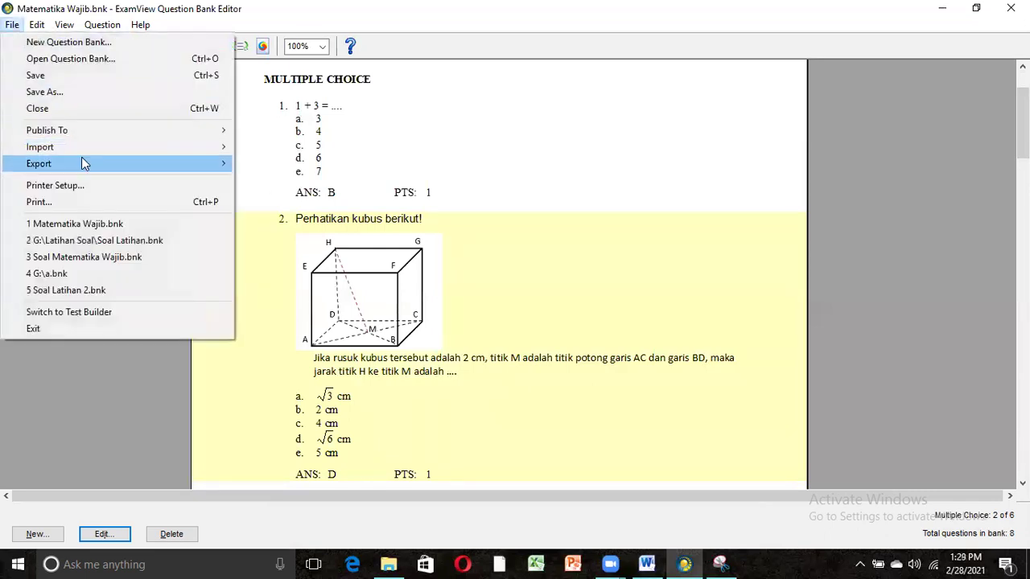
{"action": "mouse_move", "coordinate": [84, 163]}
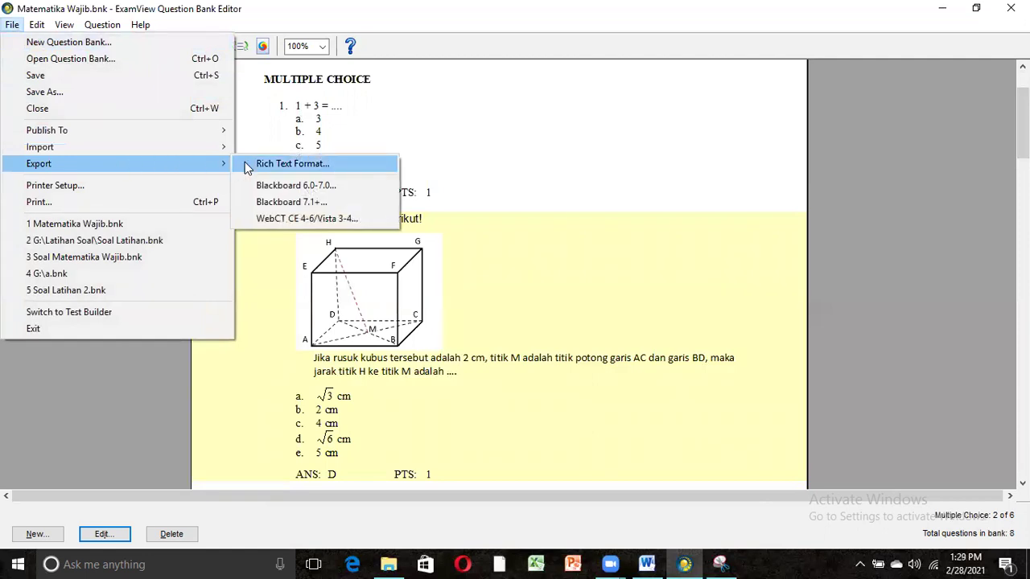
{"action": "left_click", "coordinate": [297, 204]}
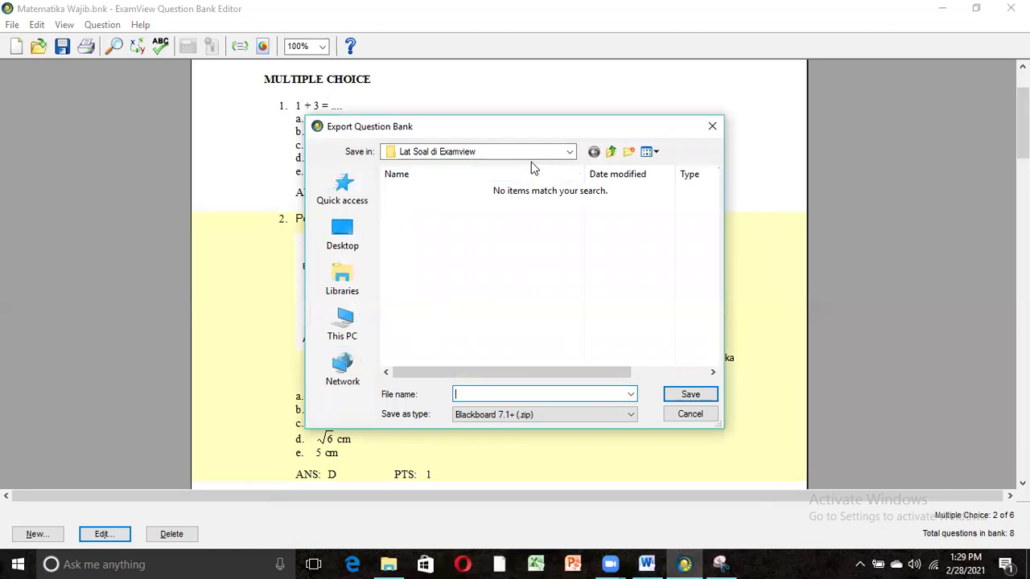
{"action": "left_click", "coordinate": [570, 154]}
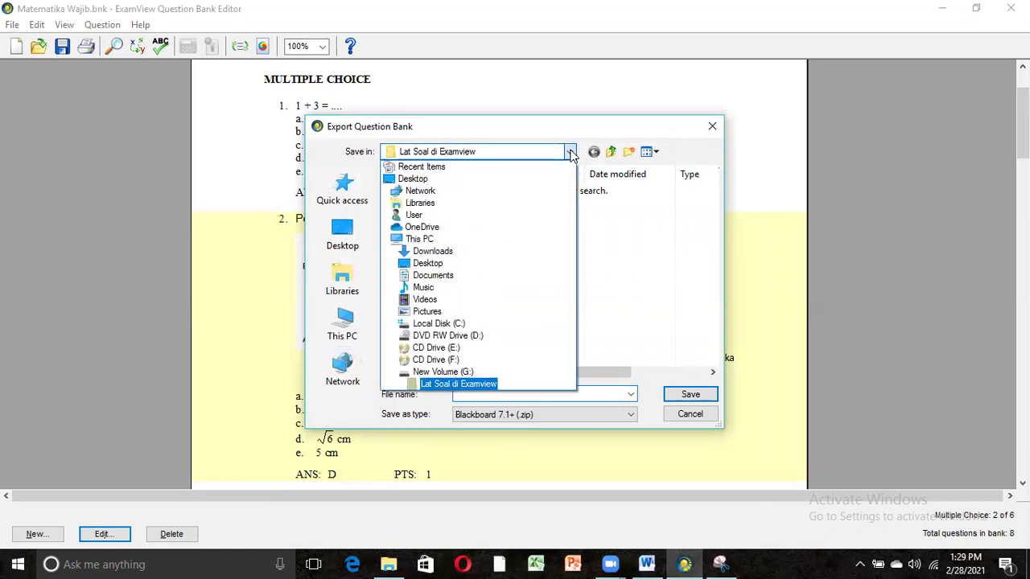
{"action": "left_click", "coordinate": [474, 384]}
{"action": "left_click", "coordinate": [477, 392]}
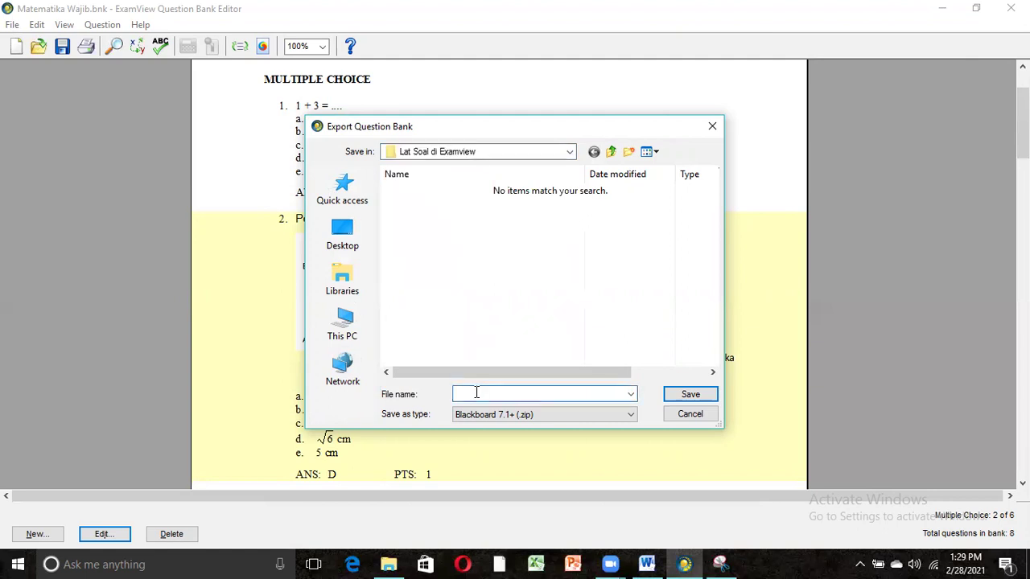
{"action": "type", "text": "Soal "}
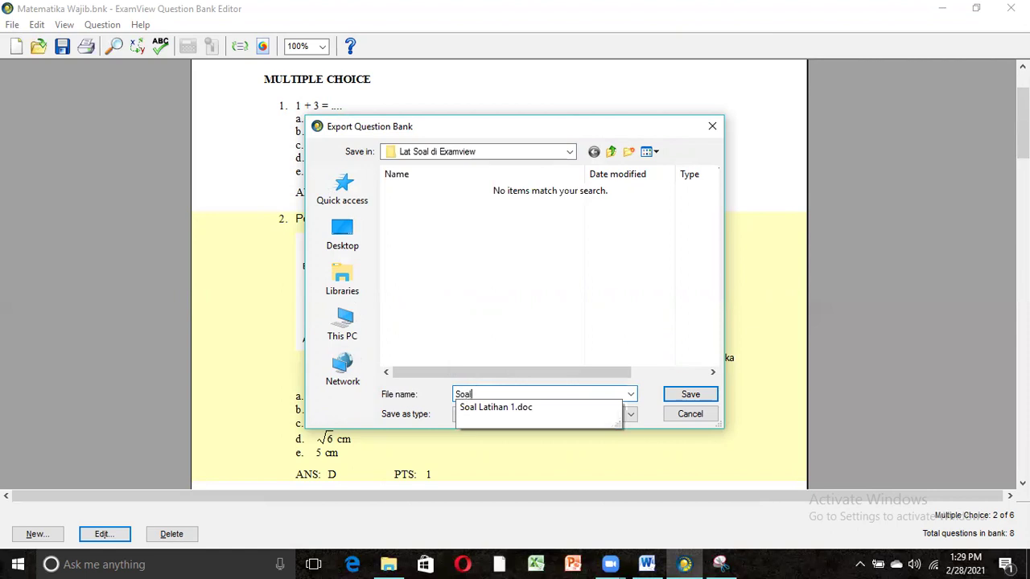
{"action": "type", "text": "Matematika Wajib"}
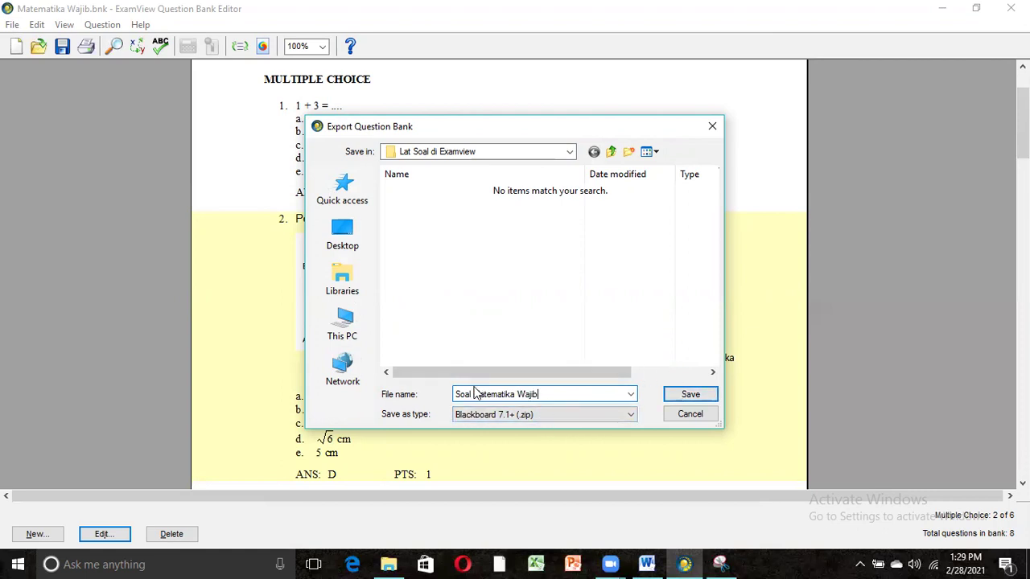
{"action": "left_click_drag", "start_coordinate": [455, 394], "coordinate": [541, 396]}
{"action": "key", "text": "ctrl+c"}
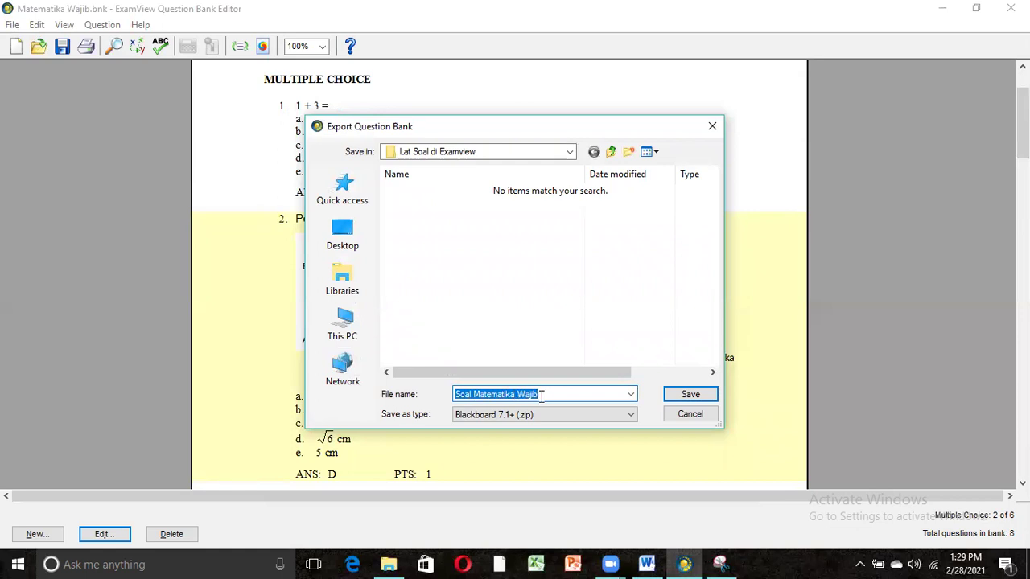
{"action": "left_click", "coordinate": [681, 398]}
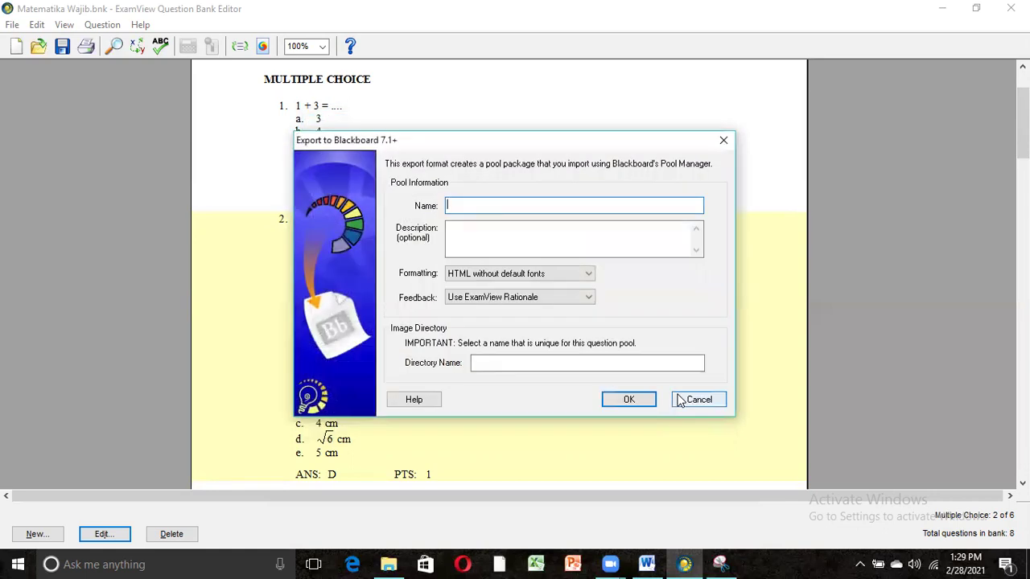
Enter Soal Matematika Wajib as pool name and image directory name, complete the export, and check the ZIP file in File Explorer.
{"action": "key", "text": "ctrl+v"}
{"action": "left_click", "coordinate": [592, 363]}
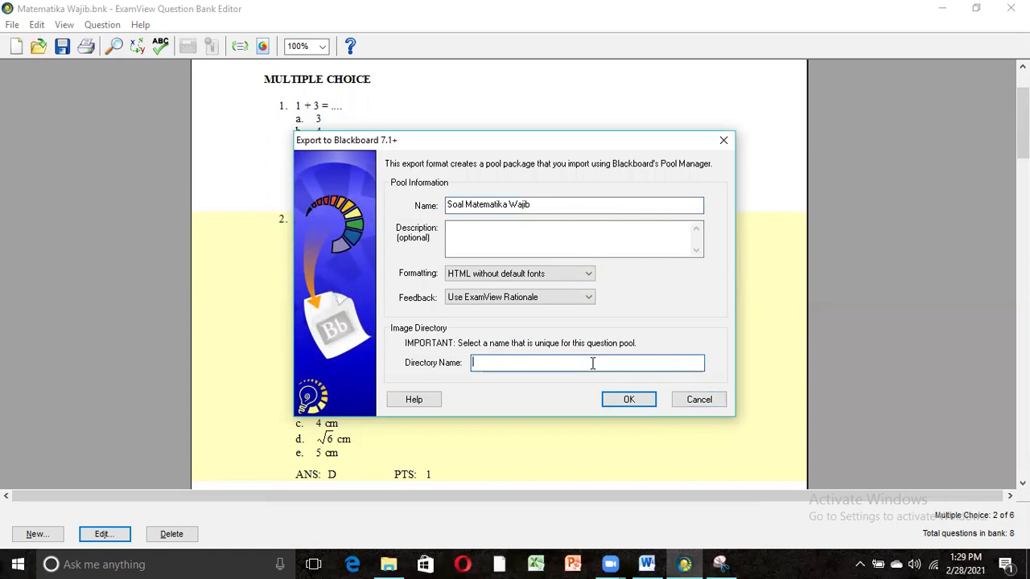
{"action": "key", "text": "ctrl+v"}
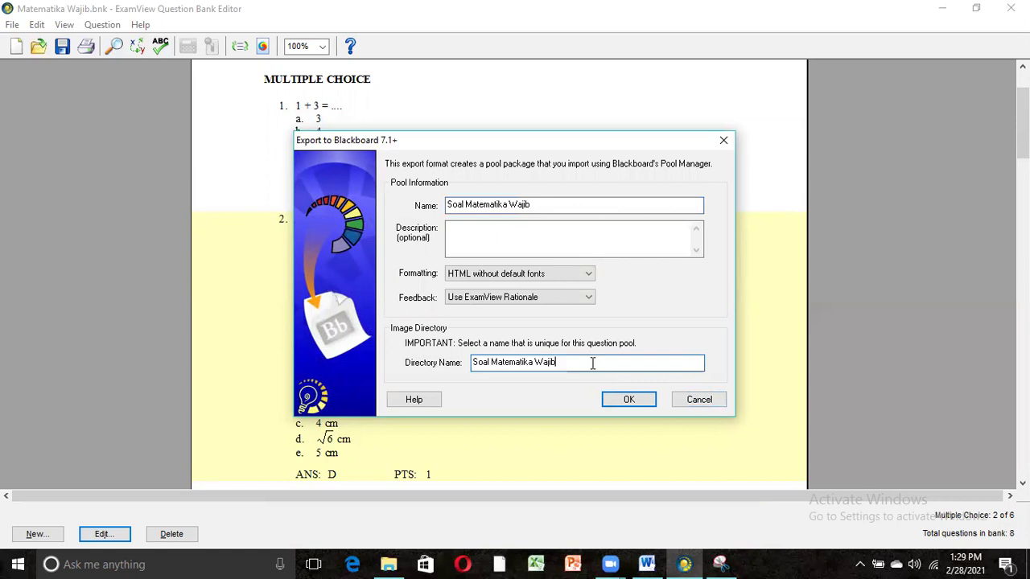
{"action": "left_click", "coordinate": [628, 400]}
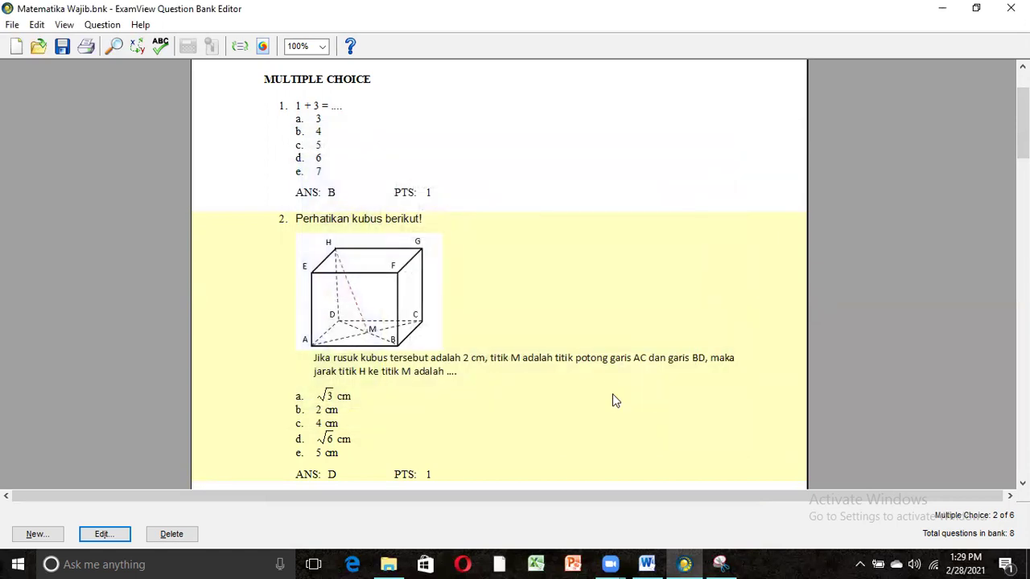
{"action": "left_click", "coordinate": [389, 564]}
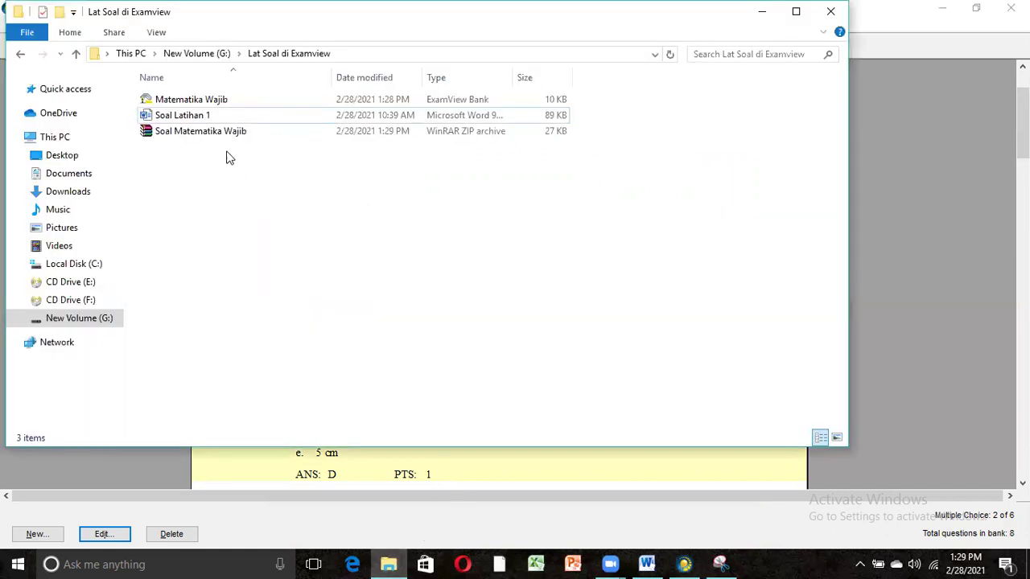